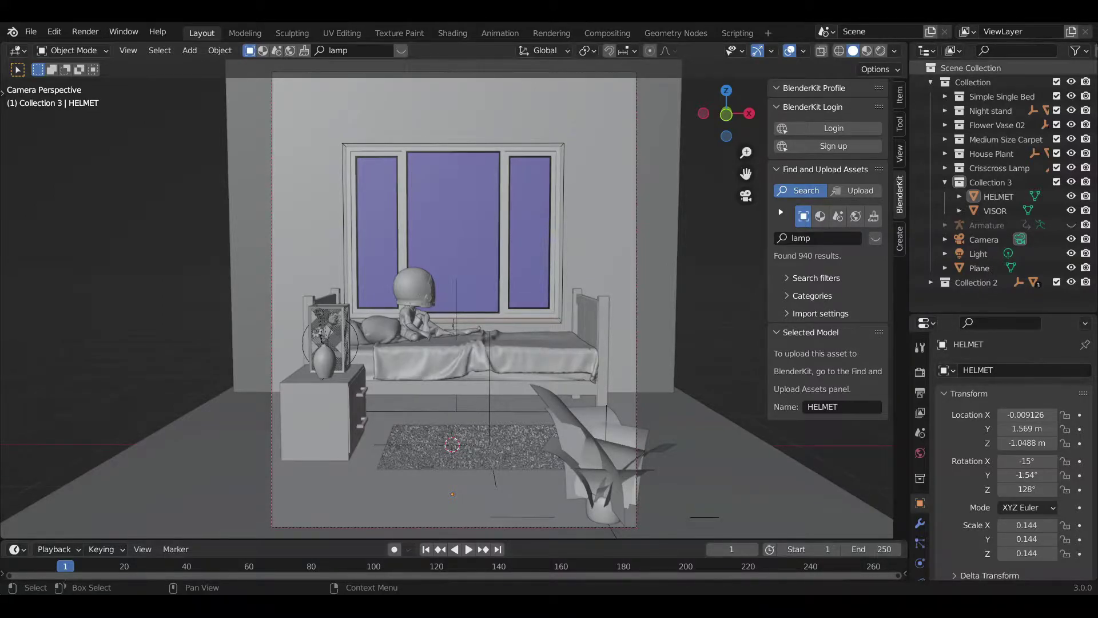
# Step: Disable the Light object in the rendered preview and assign a Sky Texture to the world background color
pyautogui.click(880, 50)
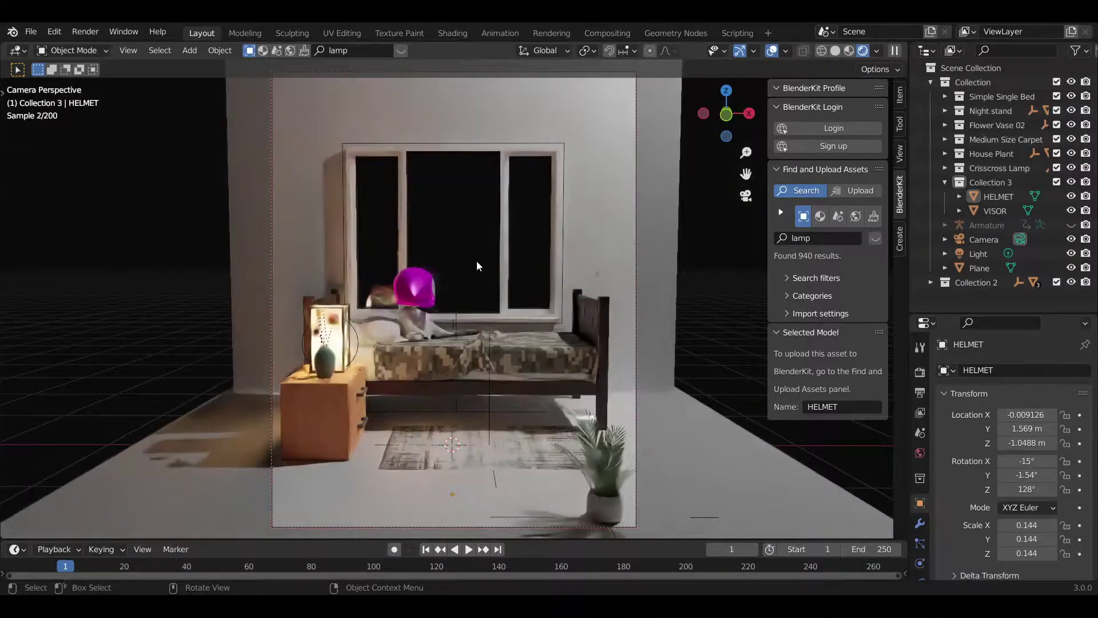
pyautogui.click(1083, 256)
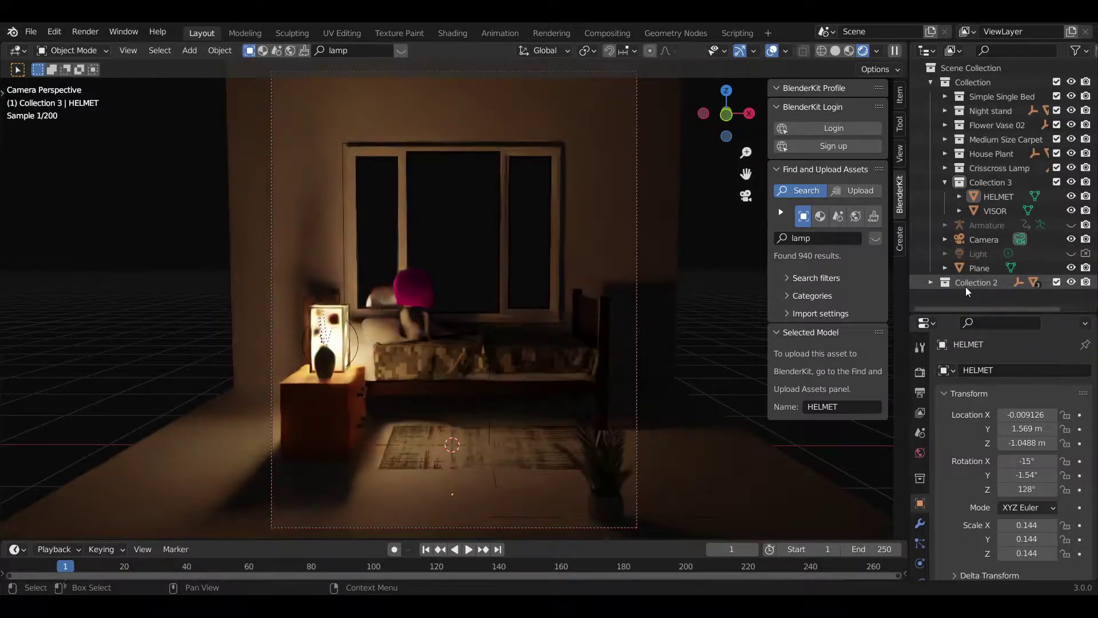
pyautogui.click(919, 452)
pyautogui.click(1029, 433)
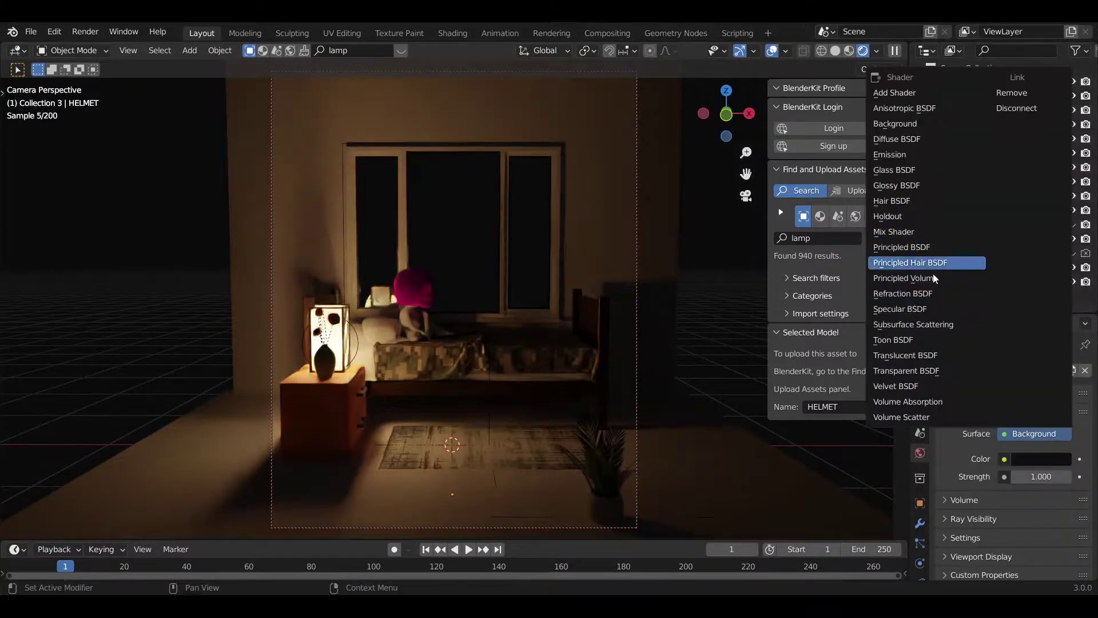
pyautogui.click(1005, 460)
pyautogui.click(650, 397)
# Step: Set the sky's Ozone to 10, Air to 4.394 and the background Strength to 0.1
pyautogui.scroll(-4, 1017, 468)
pyautogui.moveTo(1020, 529); pyautogui.dragTo(1089, 529)
pyautogui.moveTo(1029, 502)
pyautogui.mouseDown()
pyautogui.moveTo(1095, 503)
pyautogui.moveTo(1028, 503)
pyautogui.mouseUp()
pyautogui.moveTo(1027, 550); pyautogui.dragTo(1018, 553)
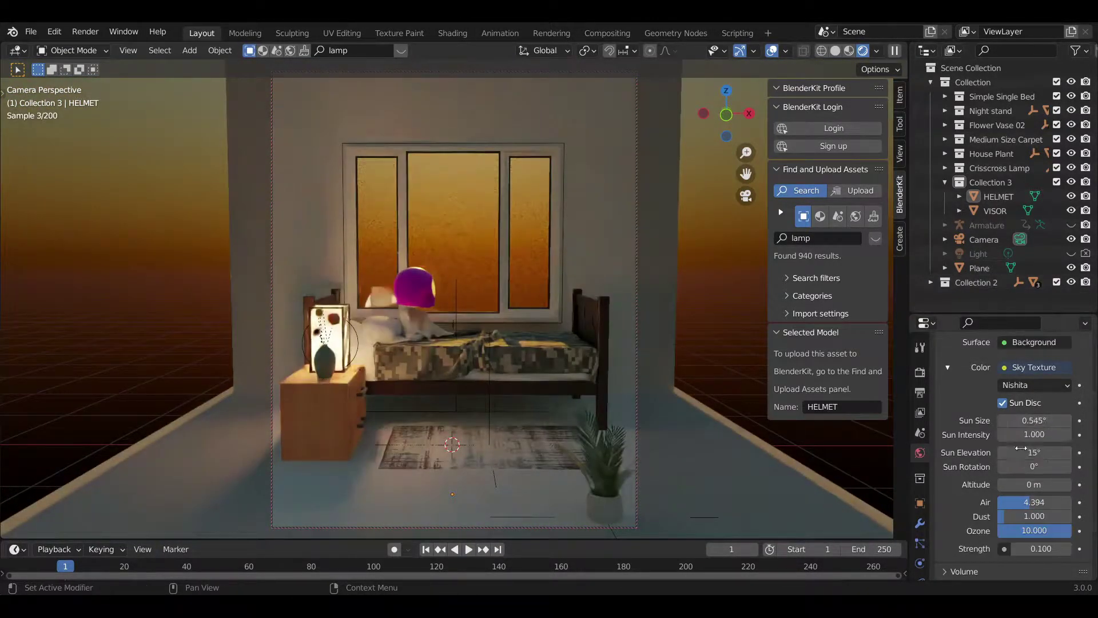
# Step: Set the sky's Sun Elevation to 13.6°, Sun Rotation to 0.8° and Air to 4.015
pyautogui.moveTo(1033, 453)
pyautogui.mouseDown()
pyautogui.moveTo(1063, 452)
pyautogui.moveTo(1012, 452)
pyautogui.moveTo(1069, 466)
pyautogui.moveTo(1006, 466)
pyautogui.moveTo(1069, 452)
pyautogui.moveTo(1000, 453)
pyautogui.moveTo(1015, 452)
pyautogui.mouseUp()
pyautogui.moveTo(644, 310); pyautogui.dragTo(650, 309, button='middle')
pyautogui.scroll(-10, 646, 311)
pyautogui.moveTo(1036, 452); pyautogui.dragTo(1024, 487)
pyautogui.moveTo(1036, 531); pyautogui.dragTo(1029, 502)
pyautogui.press('KP_0')
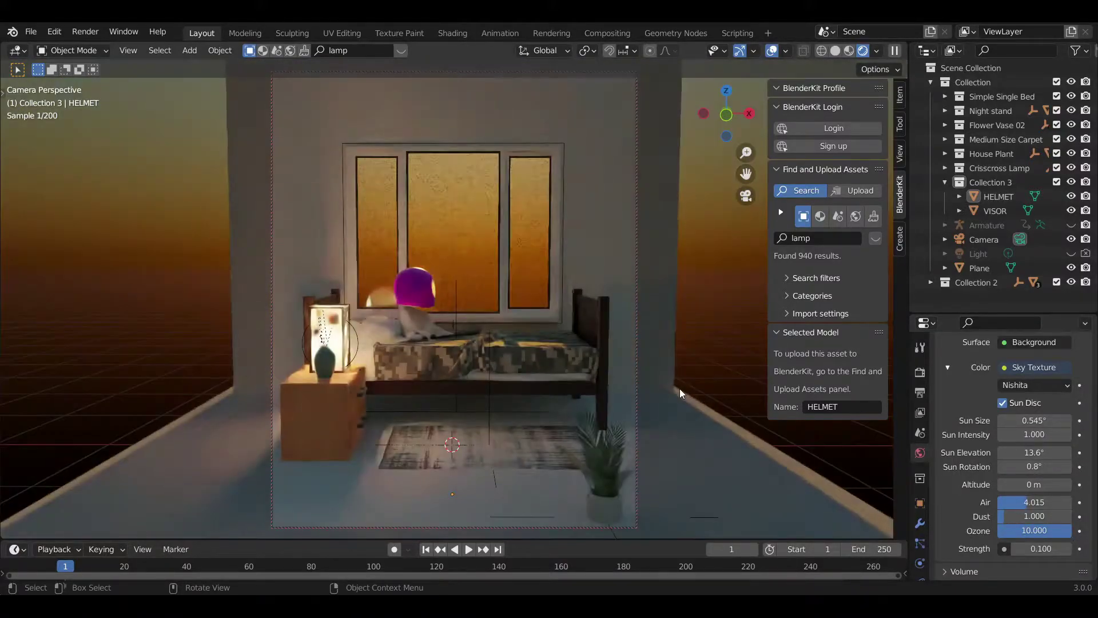
# Step: Remove the image texture from the Base Color of the astronaut helmet's material
pyautogui.click(410, 296)
pyautogui.scroll(-4, 919, 532)
pyautogui.click(919, 537)
pyautogui.click(963, 380)
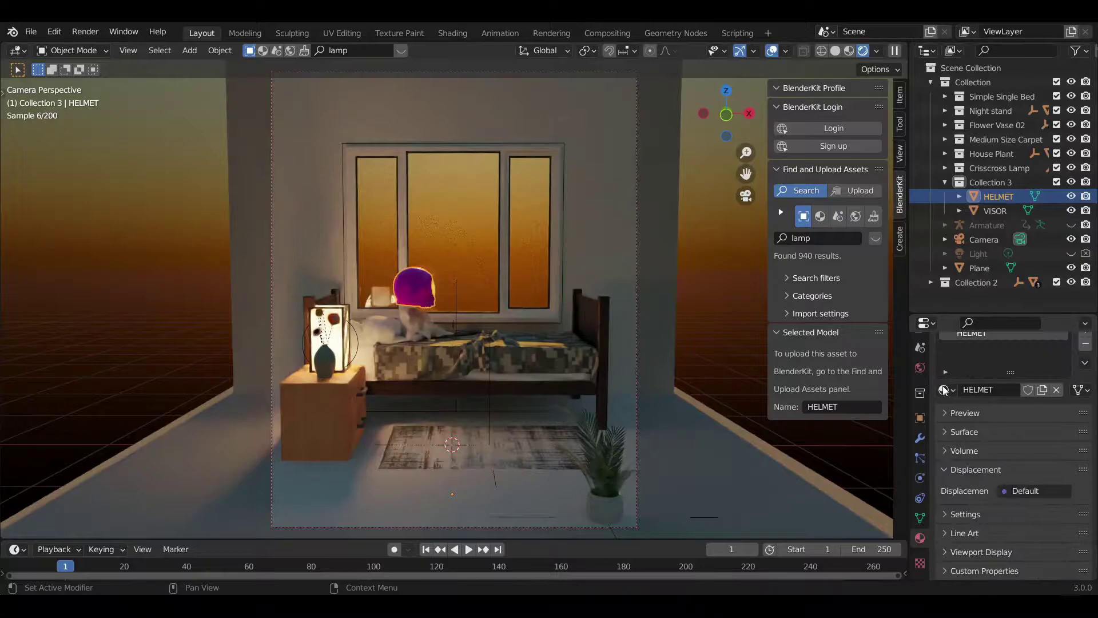
pyautogui.scroll(2, 966, 384)
pyautogui.click(960, 197)
pyautogui.click(973, 211)
pyautogui.click(1018, 225)
pyautogui.scroll(-1, 947, 443)
pyautogui.click(947, 445)
pyautogui.scroll(-4, 947, 437)
pyautogui.click(1029, 440)
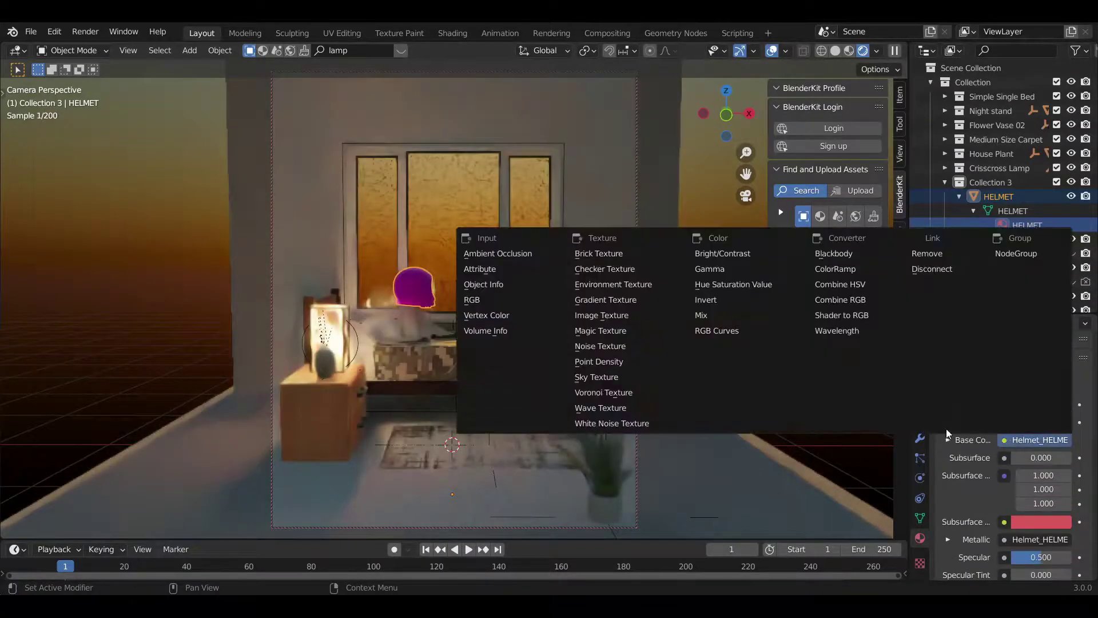
pyautogui.click(928, 254)
pyautogui.click(1049, 439)
# Step: Clear the Surface shader of the helmet visor's material and replace it with a Principled BSDF
pyautogui.click(426, 289)
pyautogui.scroll(2, 968, 428)
pyautogui.click(1012, 428)
pyautogui.click(1029, 86)
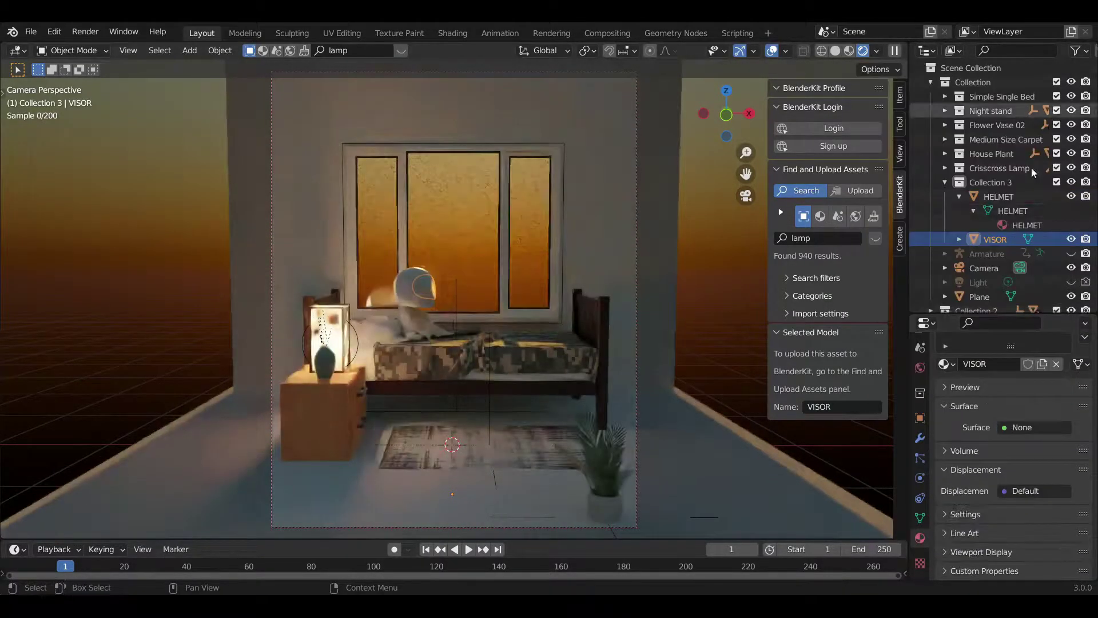
pyautogui.click(1009, 430)
pyautogui.click(982, 89)
pyautogui.click(1012, 429)
pyautogui.click(1015, 104)
pyautogui.click(1013, 429)
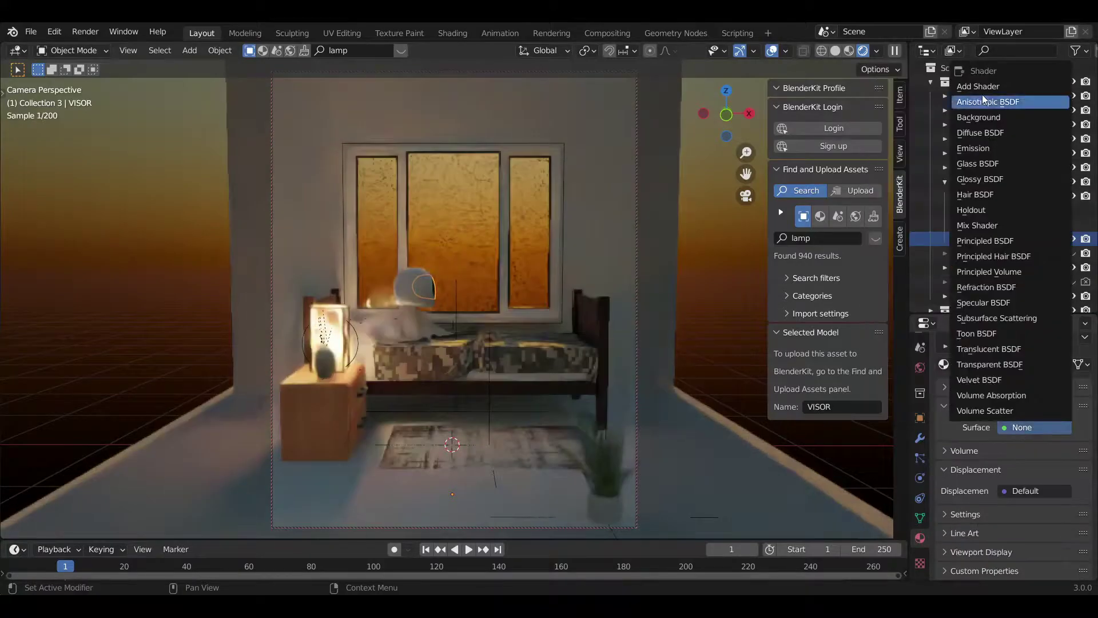
pyautogui.click(988, 241)
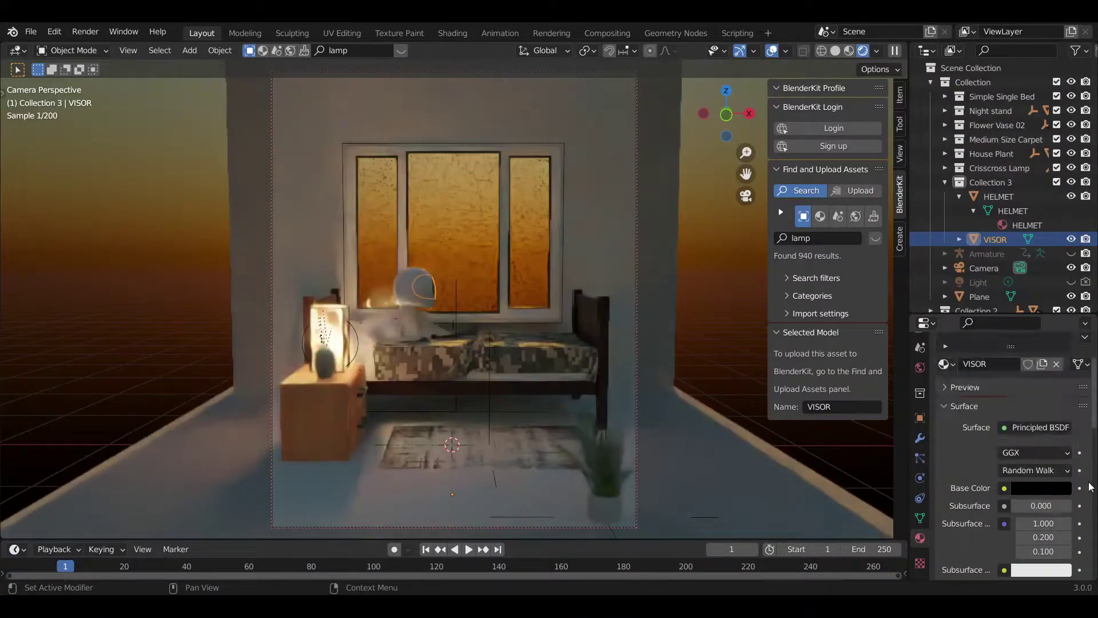
pyautogui.scroll(-5, 1020, 457)
pyautogui.click(945, 182)
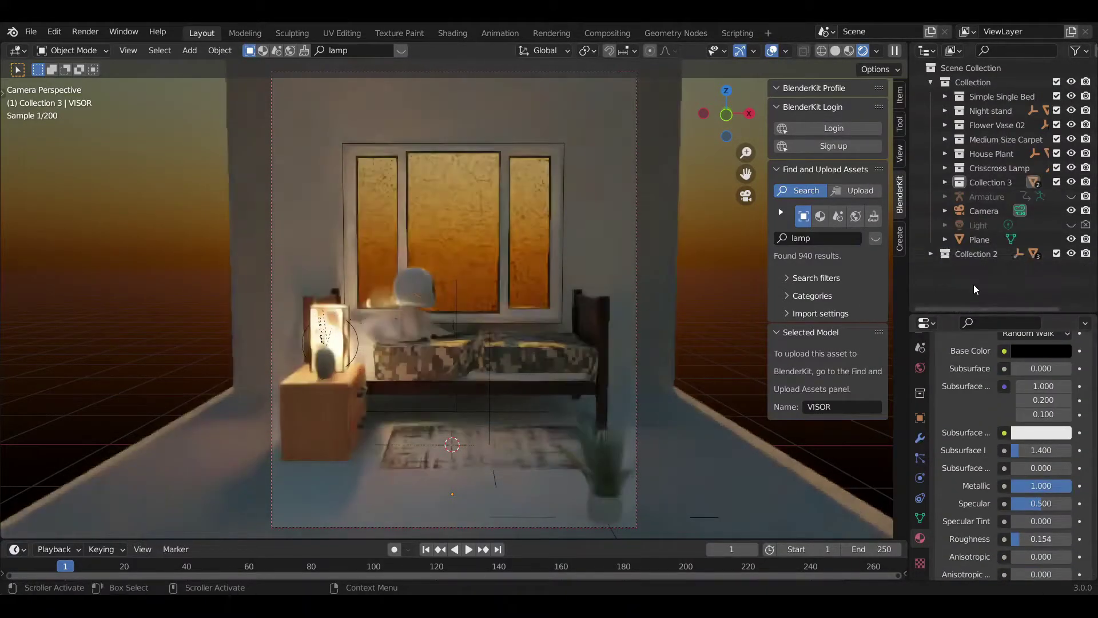
# Step: Add a new material to the boy's T-shirt and use an Image Texture for the body's Base Color
pyautogui.click(408, 315)
pyautogui.click(746, 196)
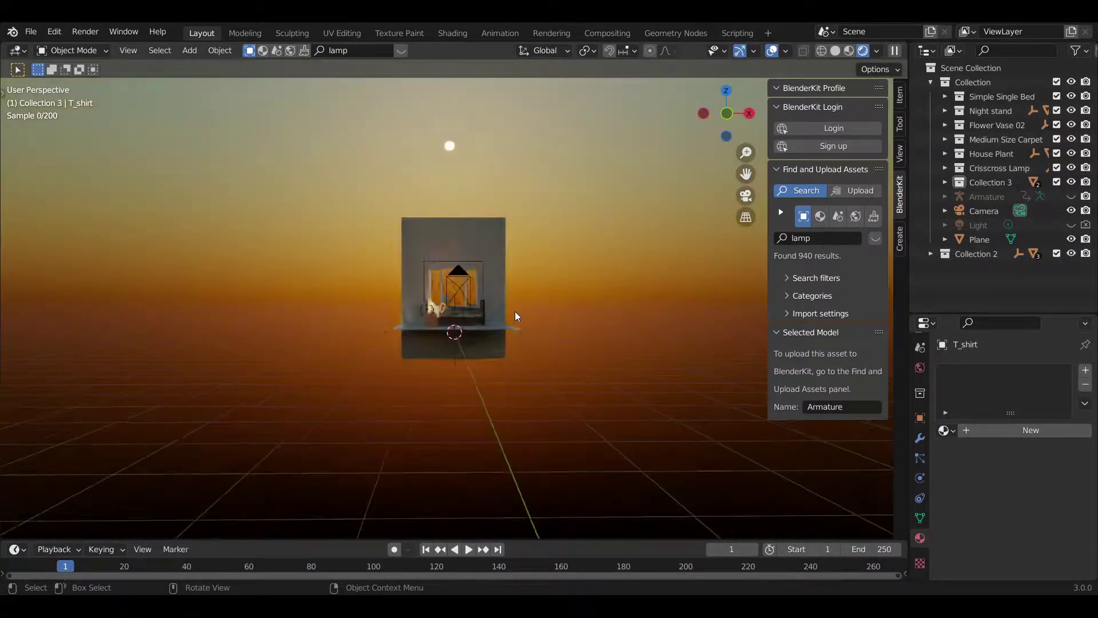
pyautogui.moveTo(515, 311); pyautogui.dragTo(592, 345, button='middle')
pyautogui.click(509, 143)
pyautogui.click(463, 286)
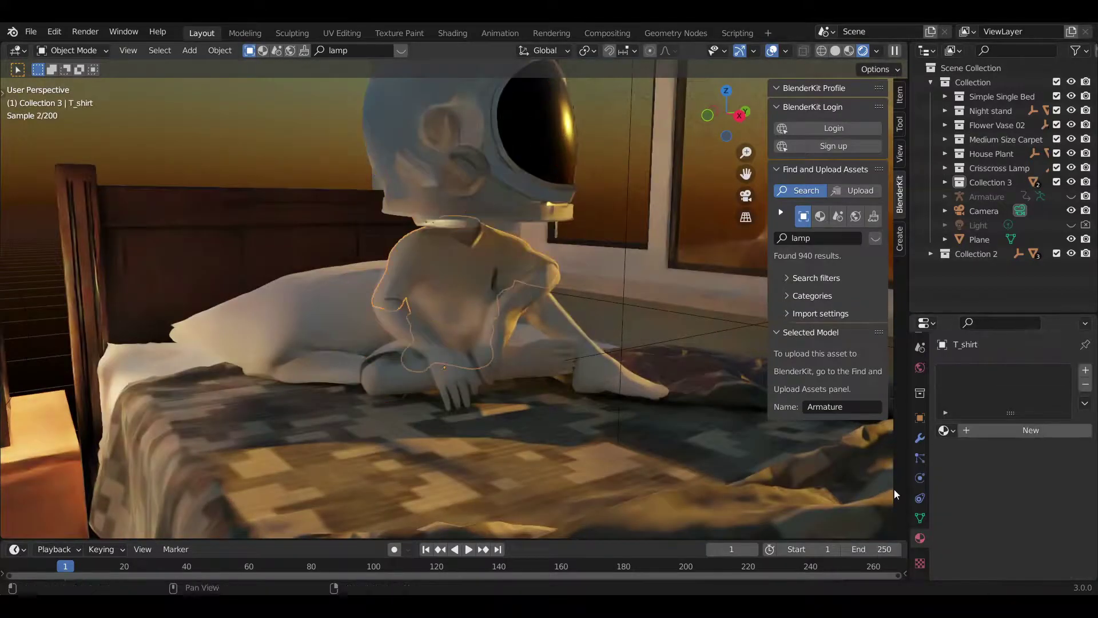
pyautogui.click(1023, 430)
pyautogui.click(1004, 554)
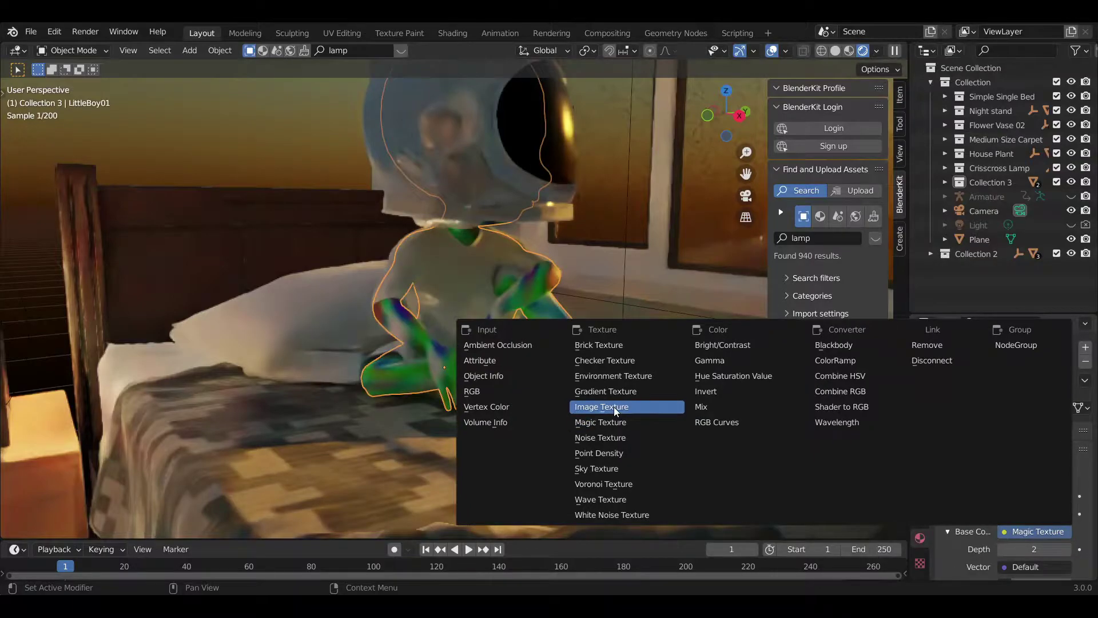
pyautogui.click(613, 407)
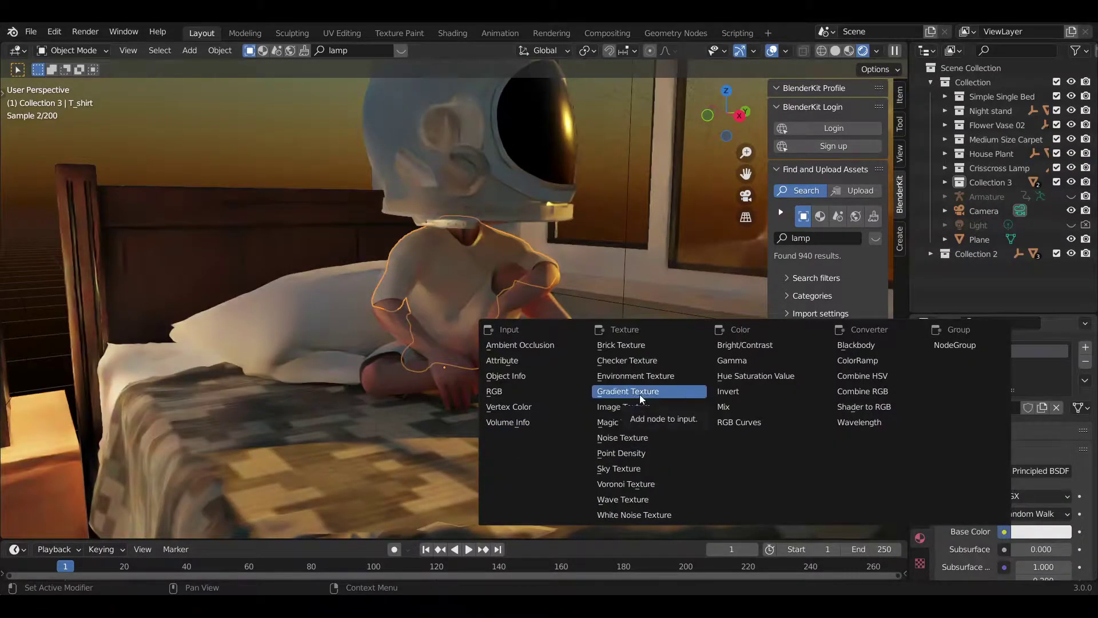
# Step: Replace the T-shirt's image texture with a red Base Color and make the shorts near-black with a value of 0.038
pyautogui.click(639, 393)
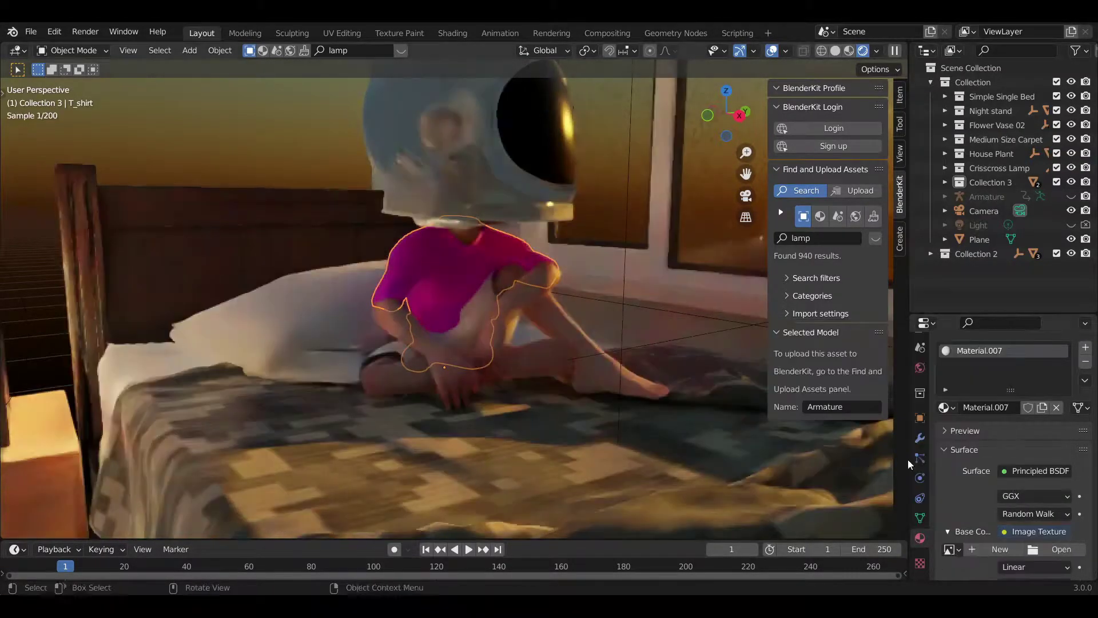
pyautogui.click(1043, 533)
pyautogui.click(933, 345)
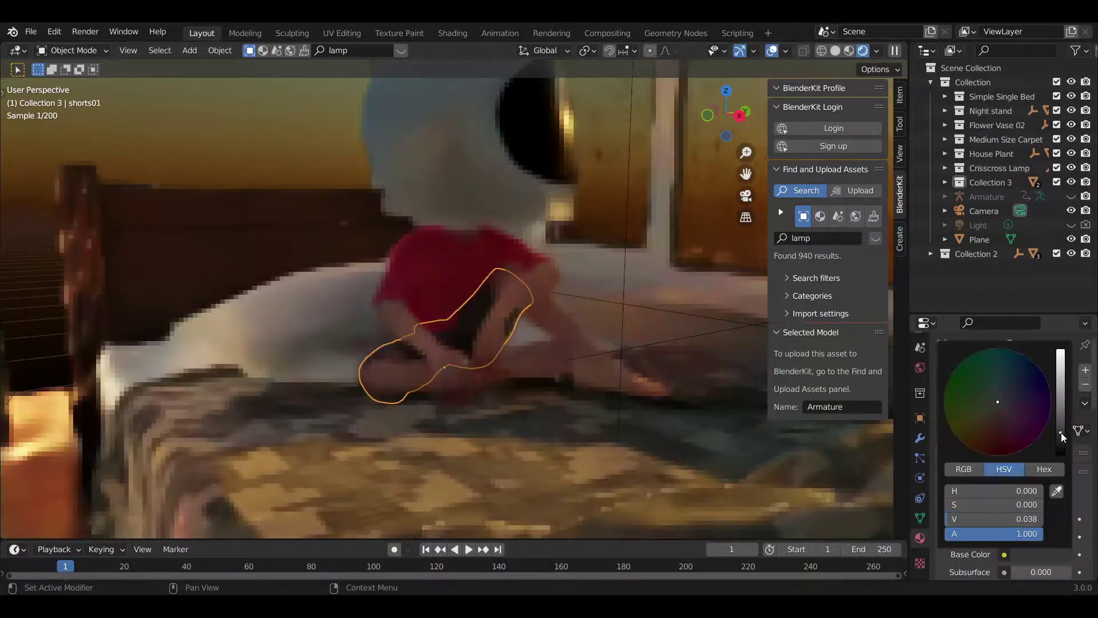
pyautogui.click(746, 196)
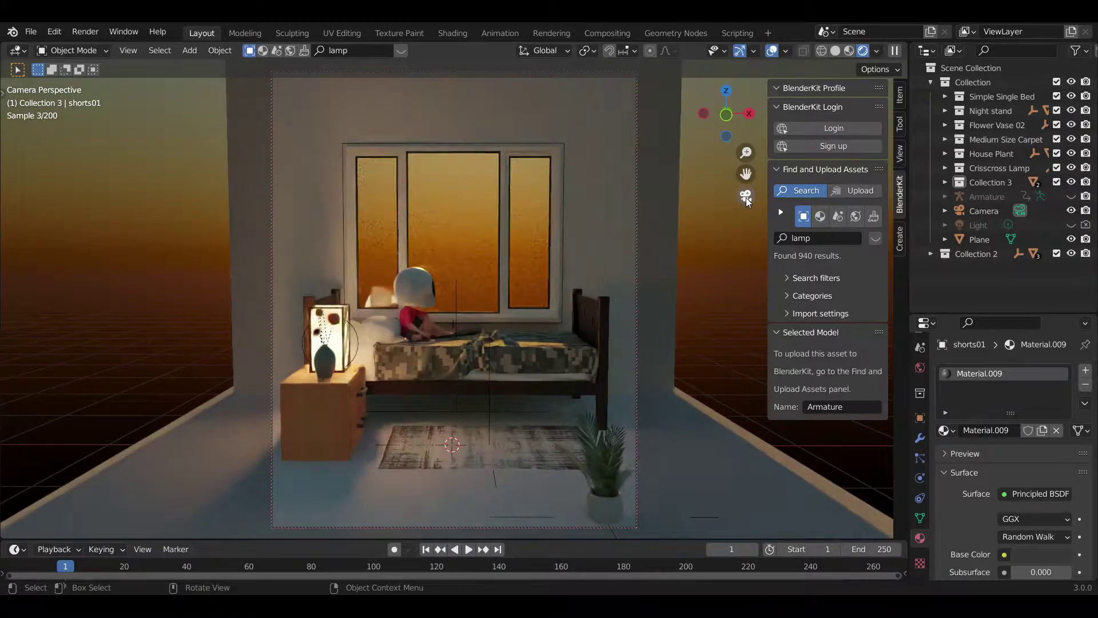
# Step: Examine the night stand's material
pyautogui.click(335, 413)
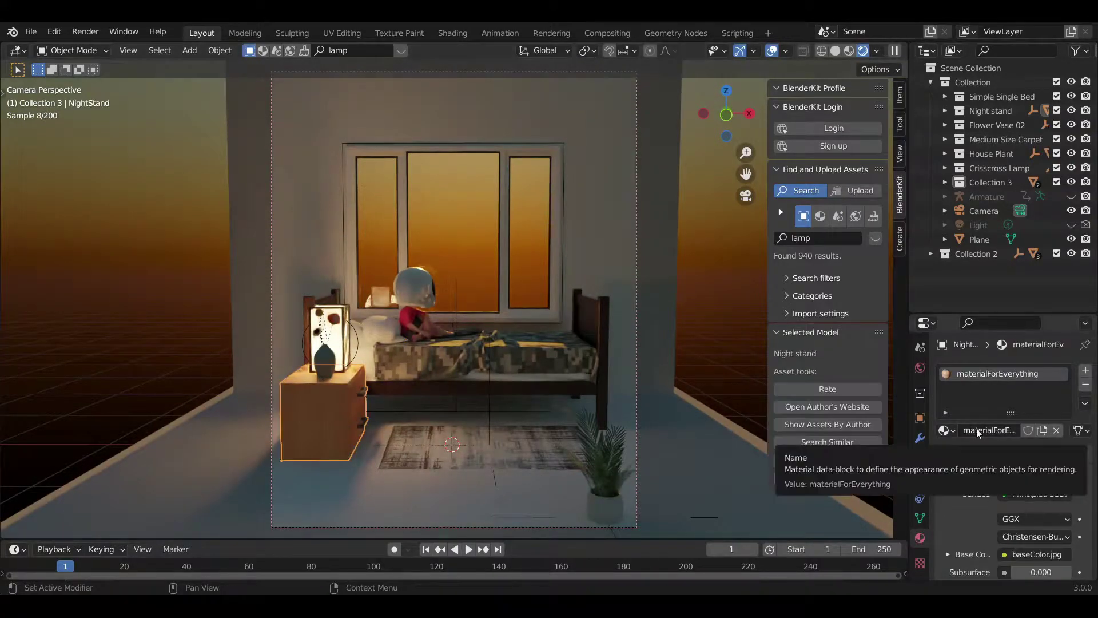
pyautogui.rightClick(1031, 376)
pyautogui.click(948, 303)
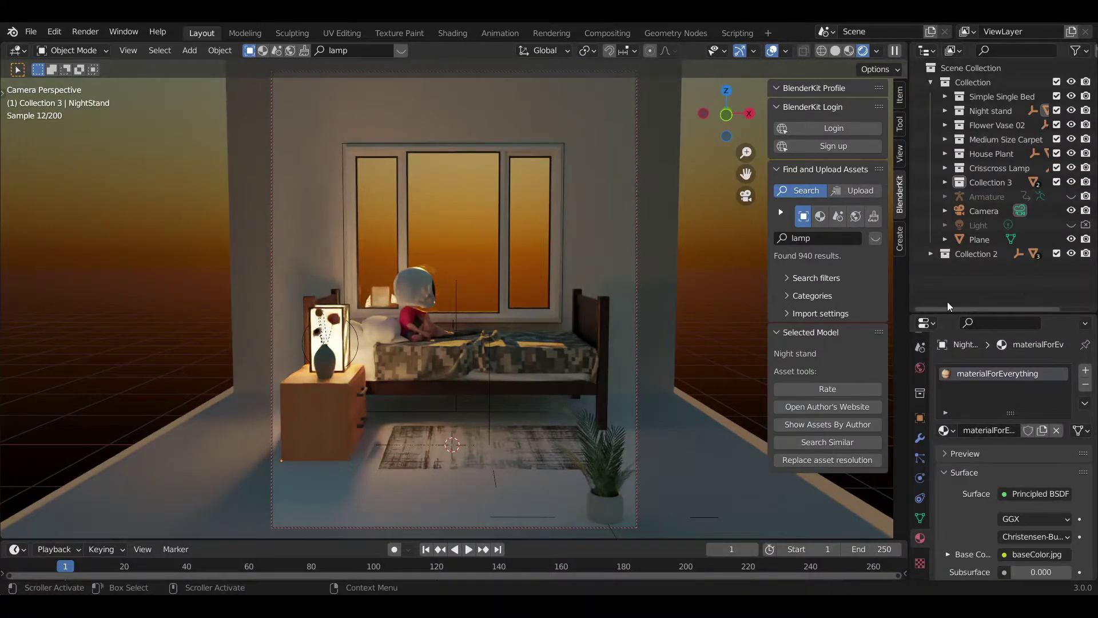
# Step: Search the BlenderKit materials for "wood" and apply the Wood material to the bed frame
pyautogui.click(262, 51)
pyautogui.click(369, 51)
pyautogui.write('wood')
pyautogui.press('Return')
pyautogui.click(602, 333)
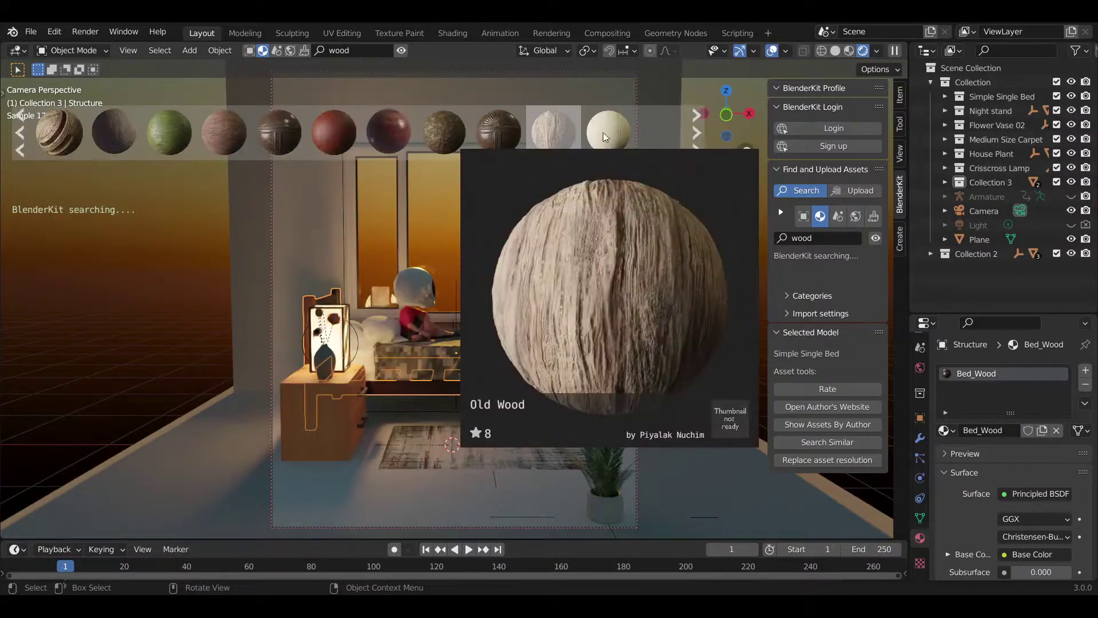
pyautogui.click(233, 144)
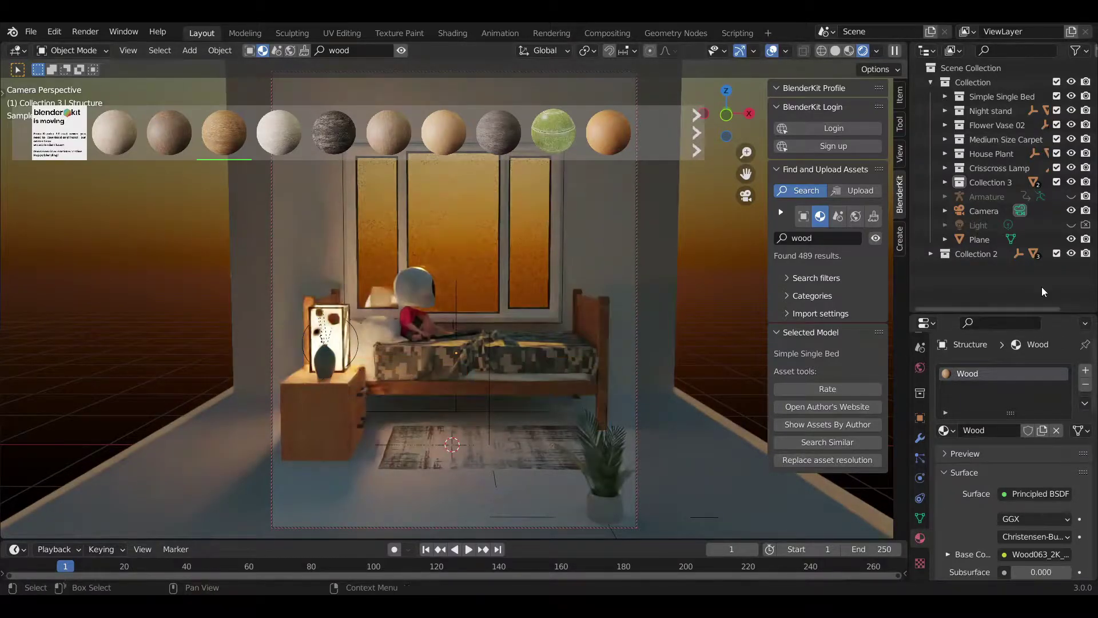
# Step: Set the pillows' Base Color to light blue with hue 0.556, saturation 0.858 and value 0.8
pyautogui.click(572, 377)
pyautogui.scroll(-4, 1042, 482)
pyautogui.click(378, 331)
pyautogui.click(1041, 463)
pyautogui.moveTo(1018, 303); pyautogui.dragTo(1005, 280)
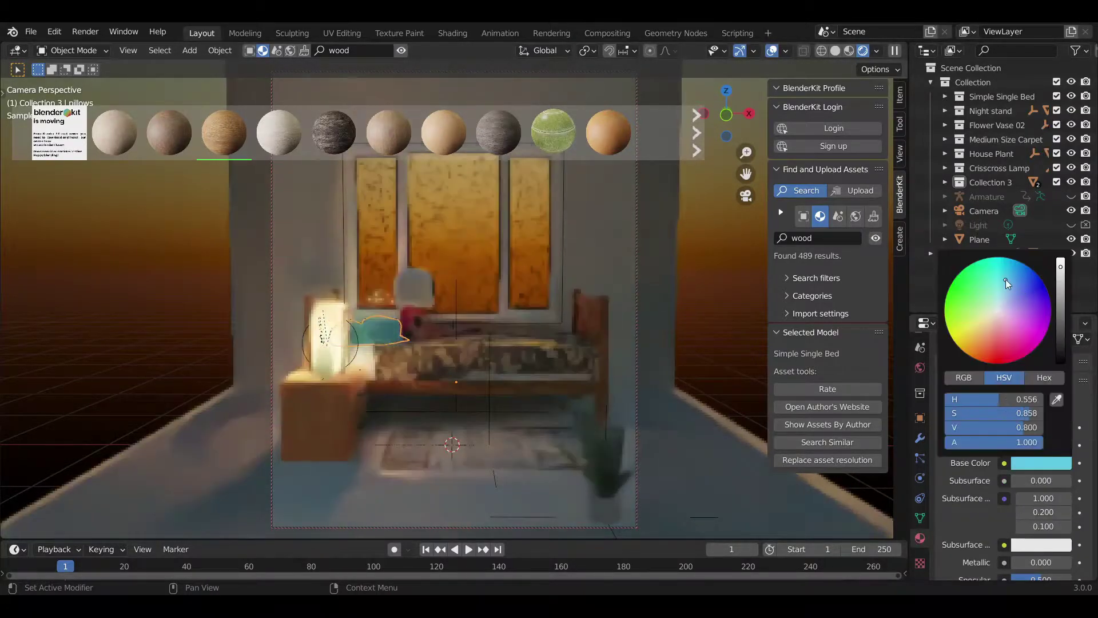
# Step: Try disconnecting the Base Color texture of the mattress material and giving it a plain color instead
pyautogui.click(561, 338)
pyautogui.click(1011, 466)
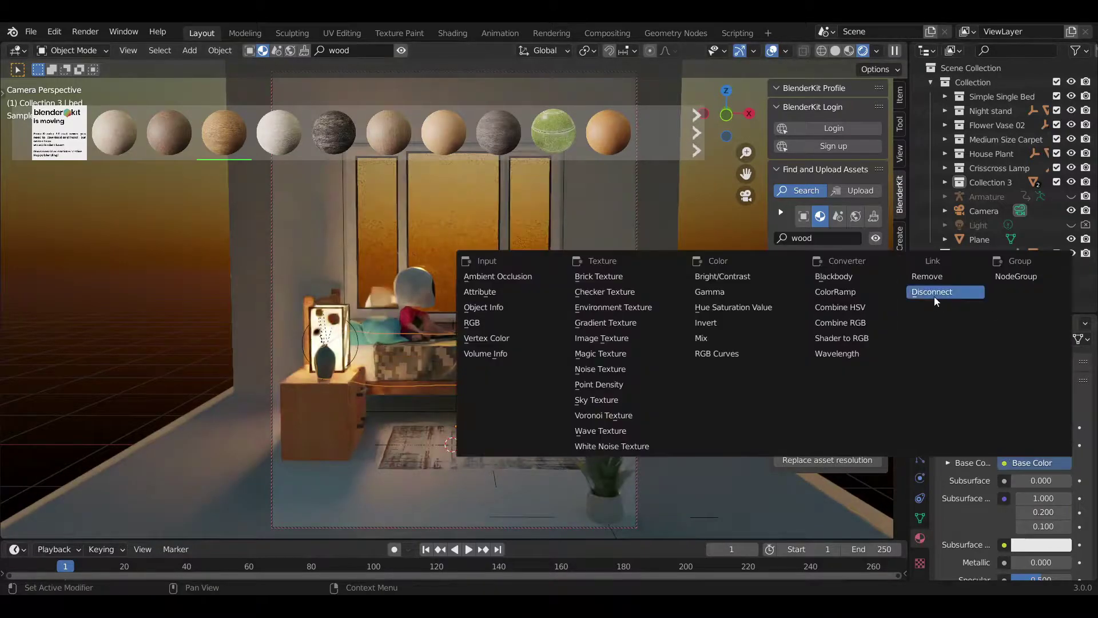
pyautogui.click(935, 293)
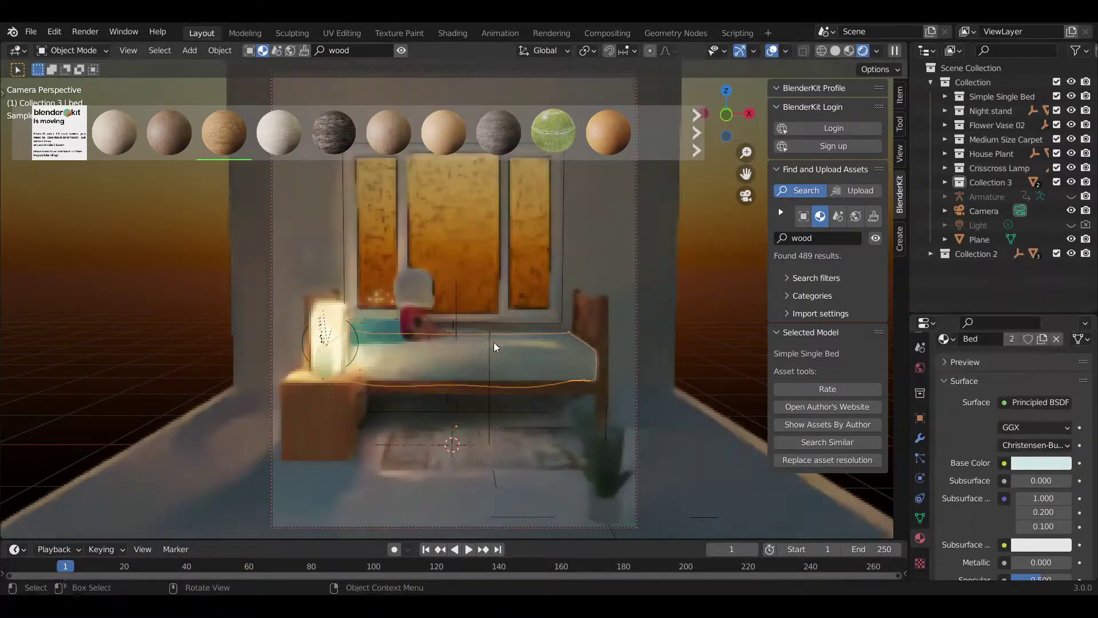
pyautogui.click(1041, 462)
pyautogui.click(1018, 281)
pyautogui.scroll(-3, 973, 374)
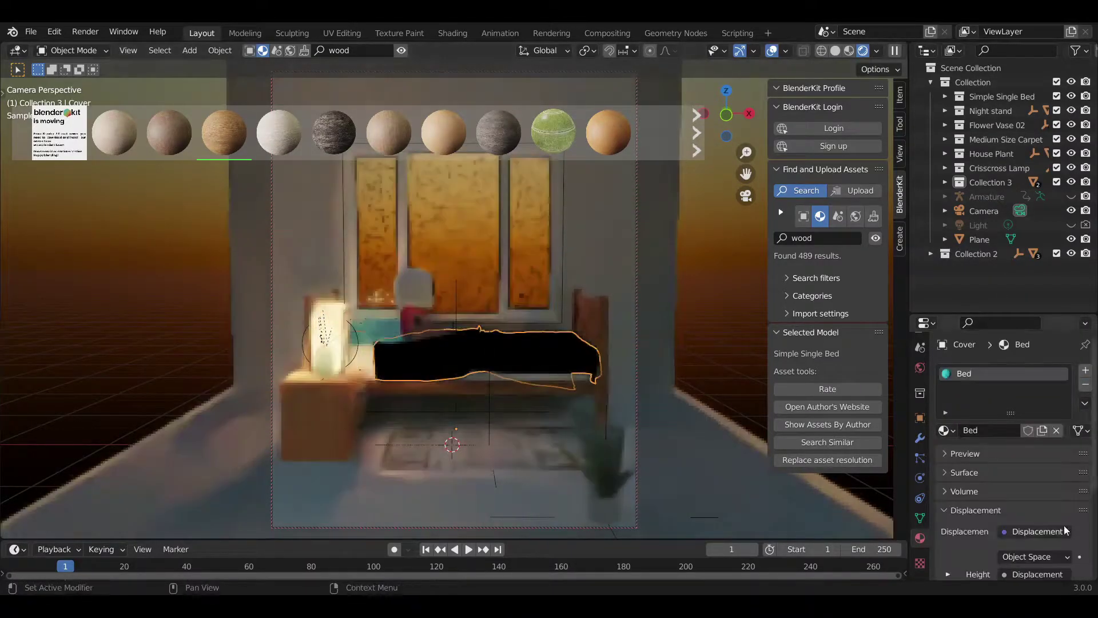
# Step: Try changing the Base Color in the bed cover's surface settings
pyautogui.click(943, 473)
pyautogui.click(1042, 554)
pyautogui.click(1002, 391)
# Step: Undo the material changes on the mattress and bed cover to restore the camouflage texture
pyautogui.hotkey('ctrl', 'z')
pyautogui.hotkey('ctrl', 'z')
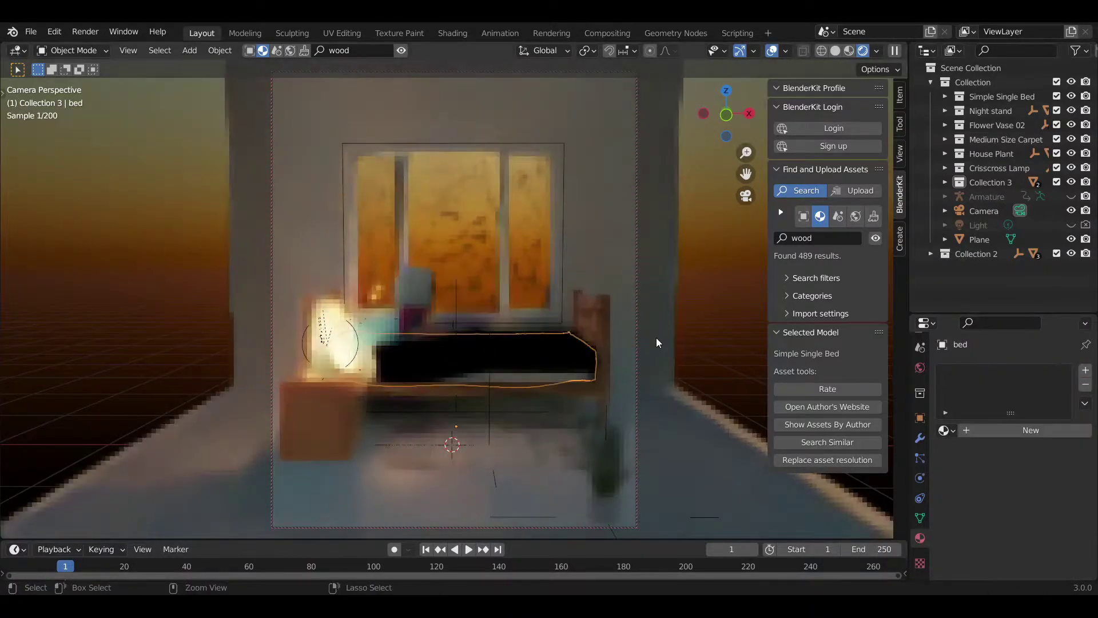
pyautogui.hotkey('ctrl', 'shift', 'z')
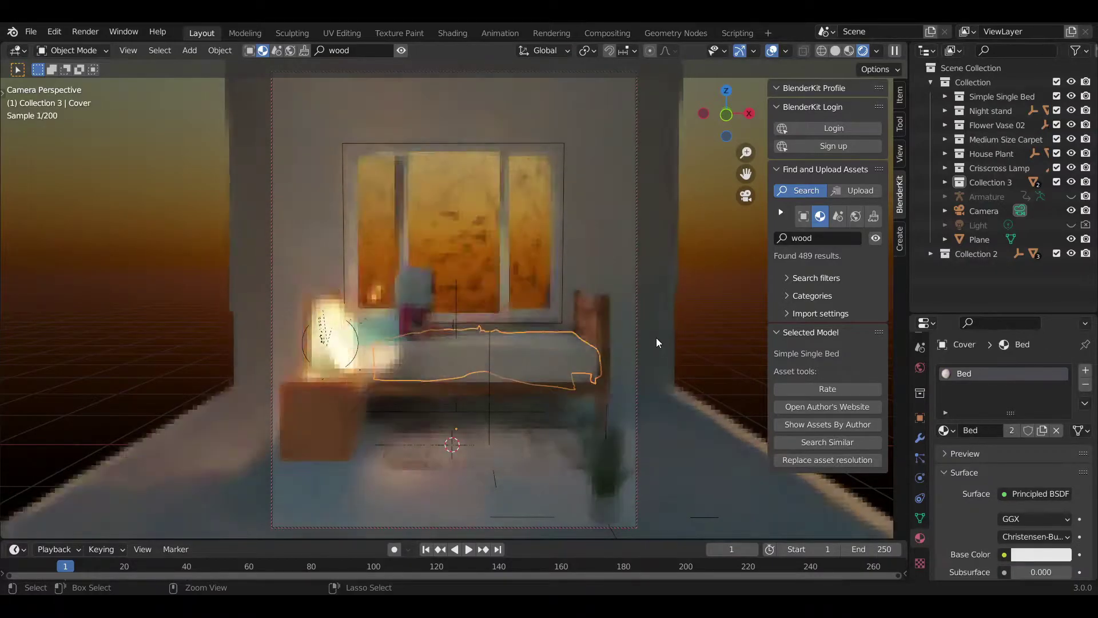
pyautogui.hotkey('ctrl', 'z')
pyautogui.hotkey('ctrl', 'z')
# Step: Select the bed cover, enlarge the timeline area and turn it into a Shader Editor framing the Base Color and Principled BSDF nodes
pyautogui.click(523, 358)
pyautogui.moveTo(286, 538); pyautogui.dragTo(275, 355)
pyautogui.click(18, 364)
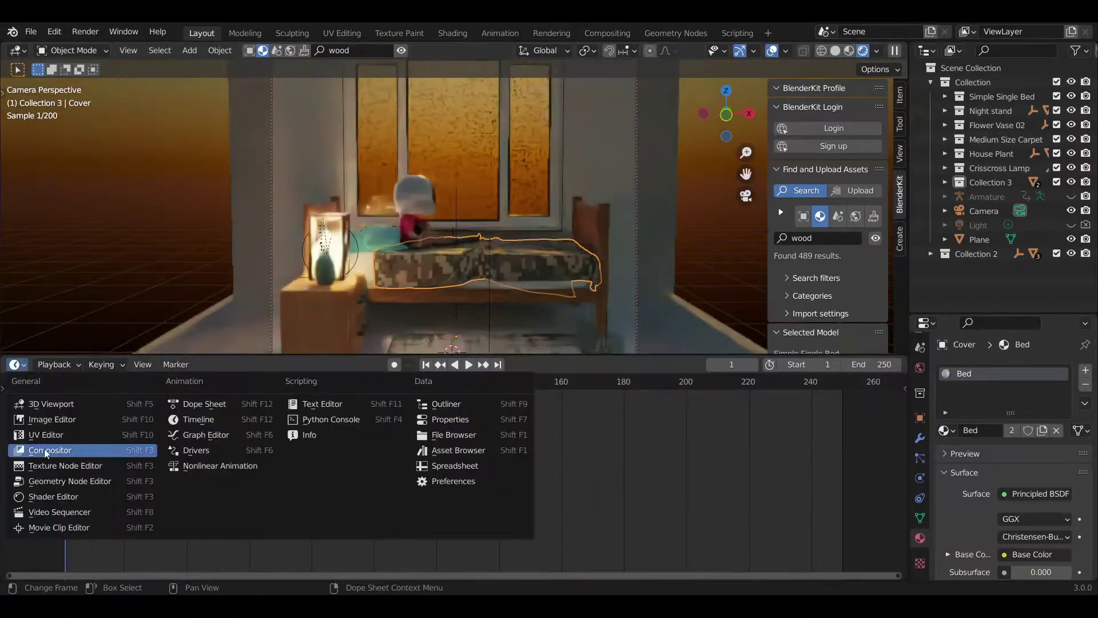
pyautogui.click(53, 497)
pyautogui.scroll(6, 510, 416)
pyautogui.moveTo(512, 420); pyautogui.dragTo(446, 375, button='middle')
pyautogui.moveTo(533, 544); pyautogui.dragTo(564, 351, button='middle')
pyautogui.moveTo(564, 559); pyautogui.dragTo(516, 558, button='middle')
# Step: Insert a ColorRamp node between the Base Color texture and the Principled BSDF of the bed cover's material
pyautogui.hotkey('shift', 'a')
pyautogui.click(649, 409)
pyautogui.write('colo')
pyautogui.click(665, 432)
pyautogui.click(517, 420)
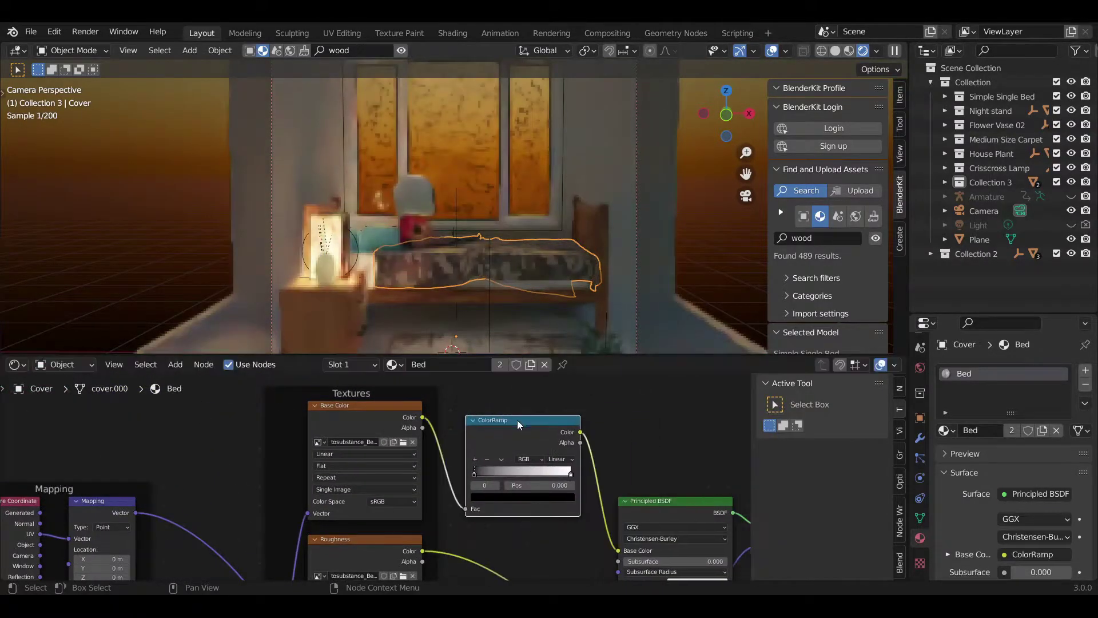
# Step: Try changing the ColorRamp's first color stop from black to light blue
pyautogui.click(500, 498)
pyautogui.click(517, 376)
pyautogui.moveTo(552, 400); pyautogui.dragTo(552, 371)
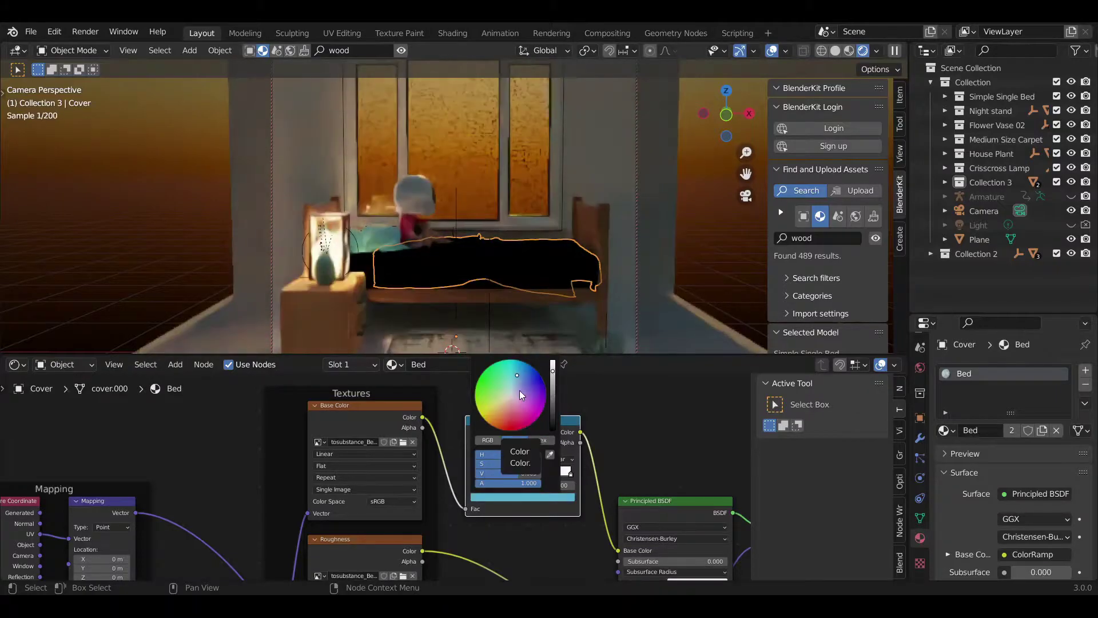
pyautogui.click(515, 391)
# Step: Undo the ColorRamp color changes and the insertion of the node
pyautogui.hotkey('ctrl', 'z')
pyautogui.hotkey('ctrl', 'z')
pyautogui.moveTo(531, 449); pyautogui.dragTo(364, 421, button='middle')
pyautogui.hotkey('ctrl', 'z')
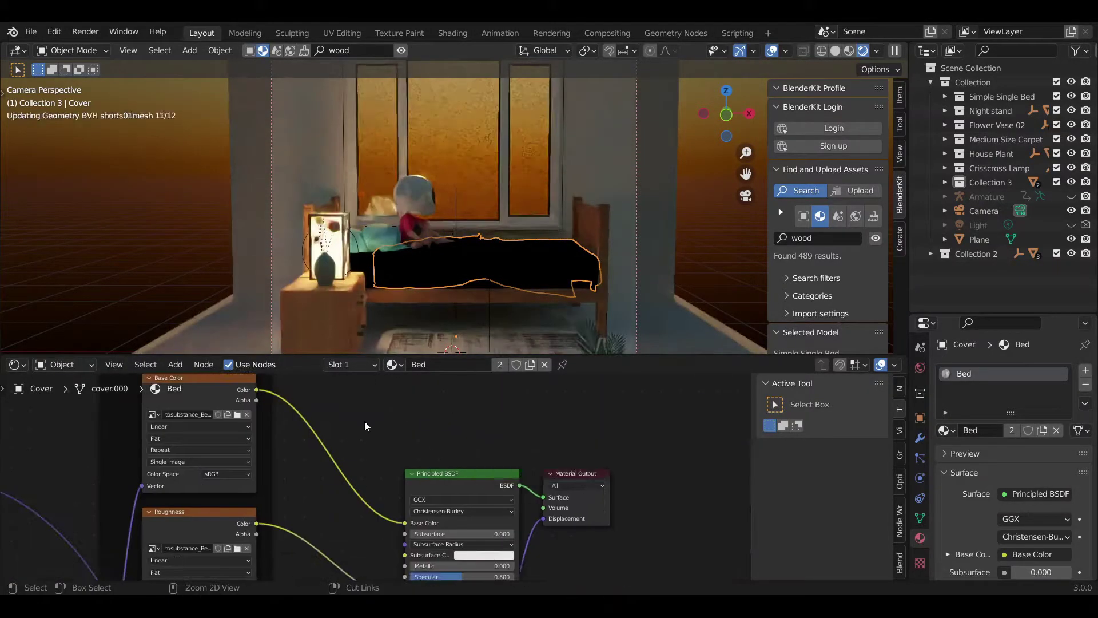
# Step: Add a ColorRamp node again on the link from the bed cover's Base Color texture to the Principled BSDF
pyautogui.hotkey('shift', 'a')
pyautogui.write('colo')
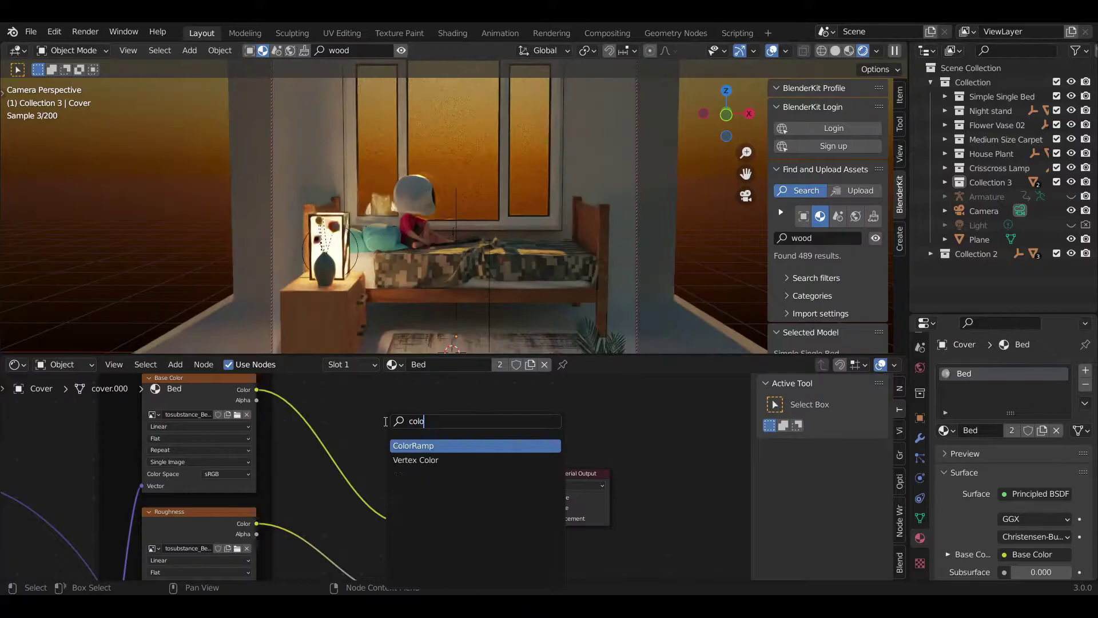
pyautogui.press('Return')
pyautogui.click(295, 402)
# Step: Turn off Denoise for viewport sampling in the render settings
pyautogui.click(919, 367)
pyautogui.scroll(-2, 969, 516)
pyautogui.scroll(3, 920, 400)
pyautogui.click(919, 372)
pyautogui.click(964, 454)
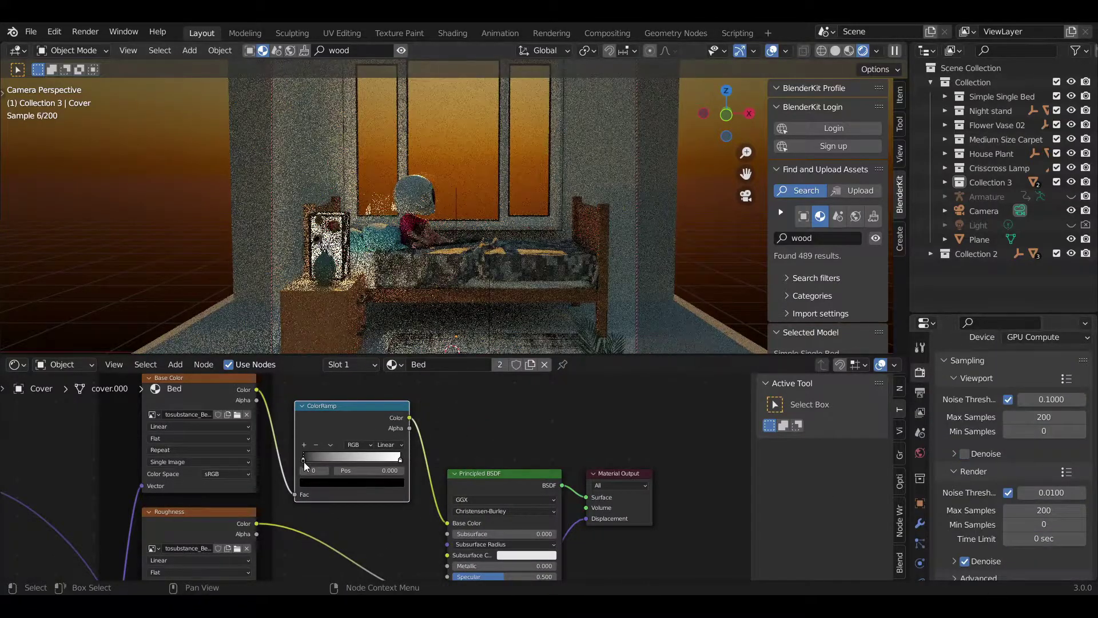
# Step: Choose new colors for the ColorRamp's black and white stops to recolor the bed cover's camouflage pattern
pyautogui.click(341, 483)
pyautogui.moveTo(381, 407); pyautogui.dragTo(432, 561)
pyautogui.click(344, 351)
pyautogui.click(401, 460)
pyautogui.click(377, 483)
pyautogui.click(381, 408)
pyautogui.click(359, 361)
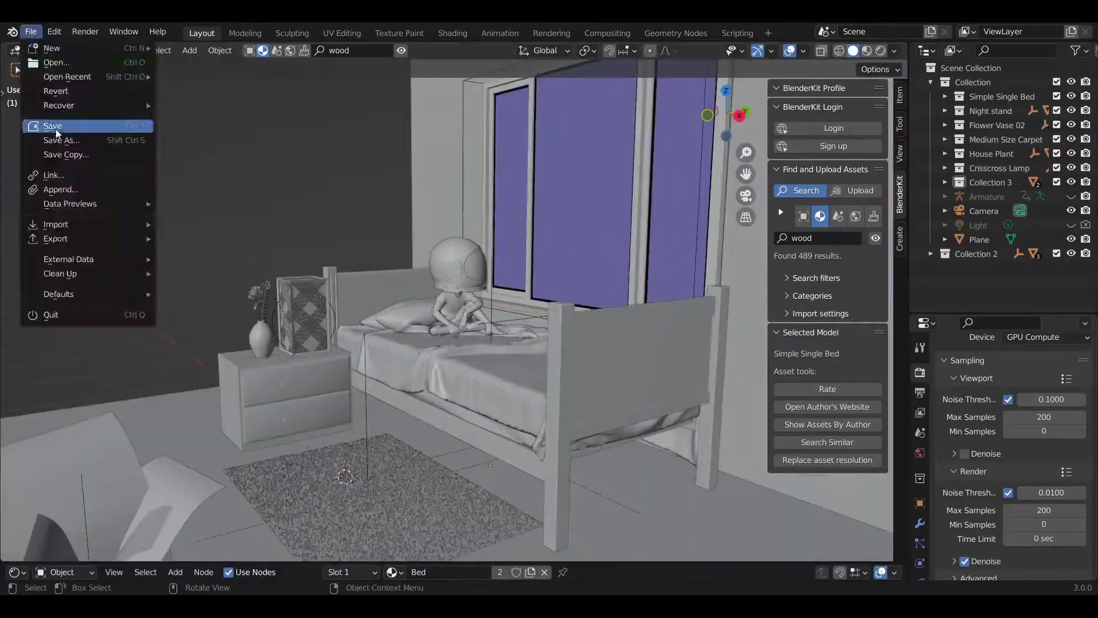
# Step: Save the file and duplicate the window wall along the Y axis toward the open side of the room
pyautogui.click(52, 127)
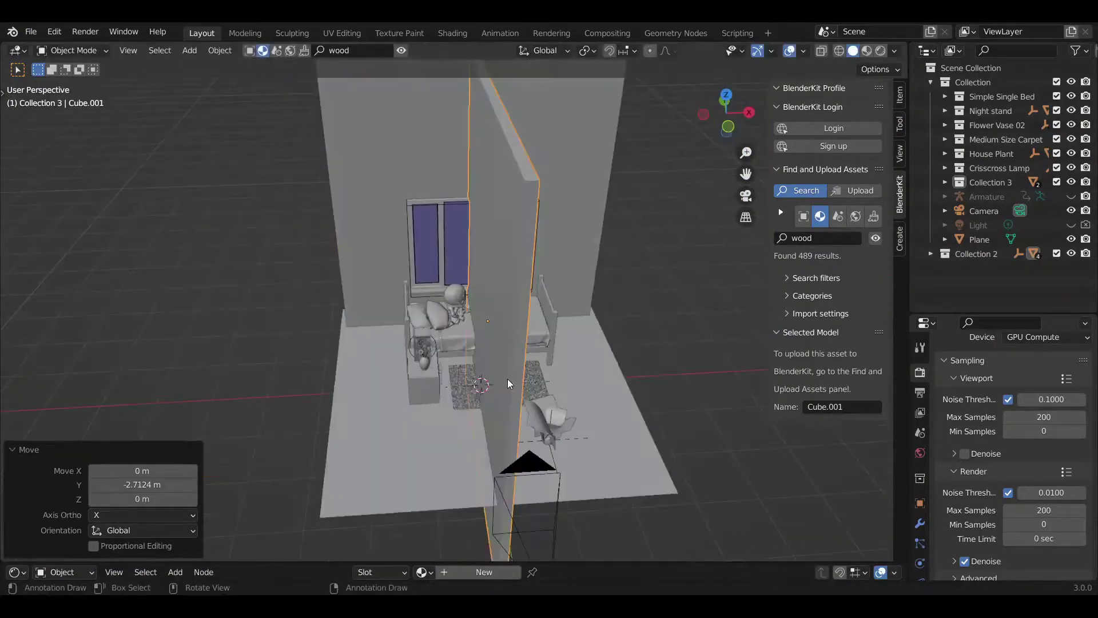
pyautogui.scroll(5, 506, 379)
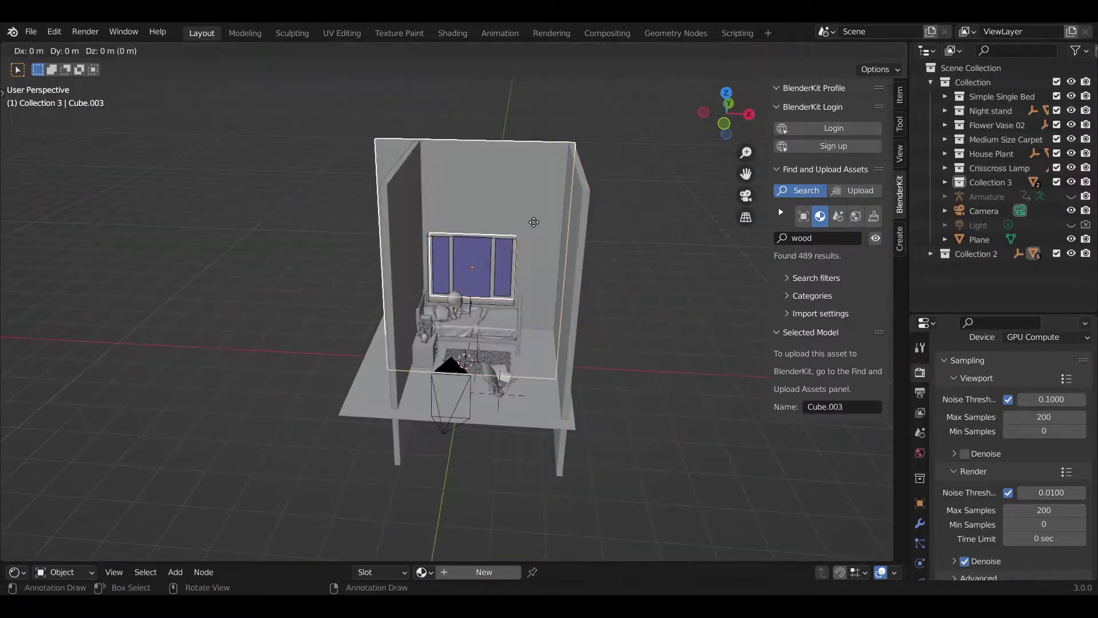
pyautogui.hotkey('shift', 'd')
pyautogui.press('y')
pyautogui.click(515, 295)
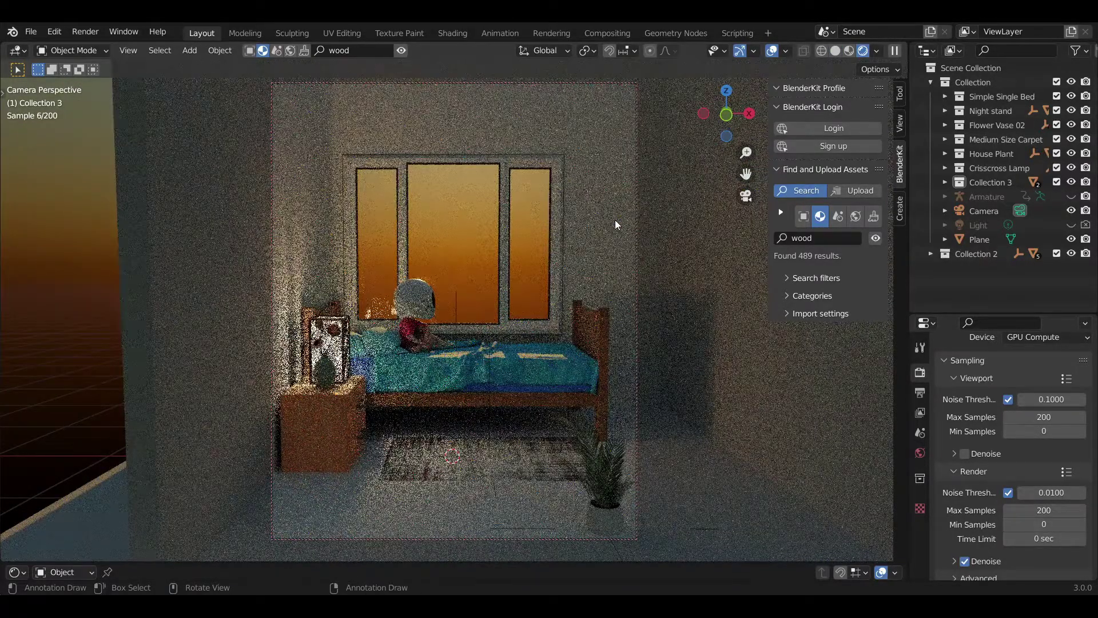
# Step: Set the Base Color of the window wall's material to a muted teal
pyautogui.click(616, 220)
pyautogui.scroll(-1, 937, 515)
pyautogui.scroll(-3, 921, 517)
pyautogui.click(919, 554)
pyautogui.click(1040, 554)
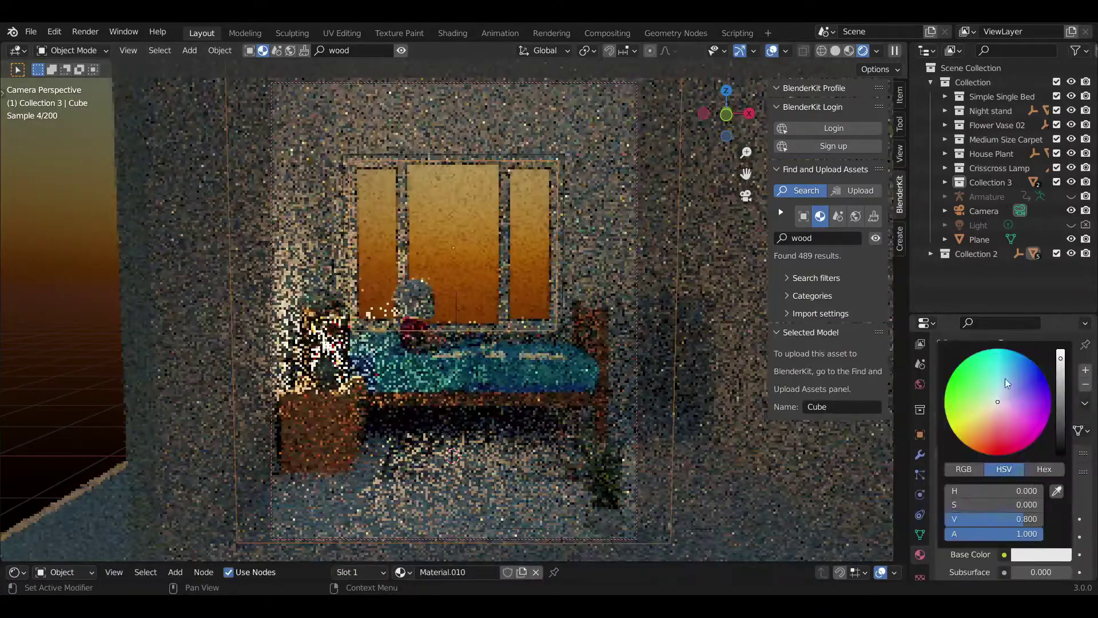
pyautogui.moveTo(1004, 378)
pyautogui.mouseDown()
pyautogui.moveTo(1014, 392)
pyautogui.moveTo(1003, 393)
pyautogui.mouseUp()
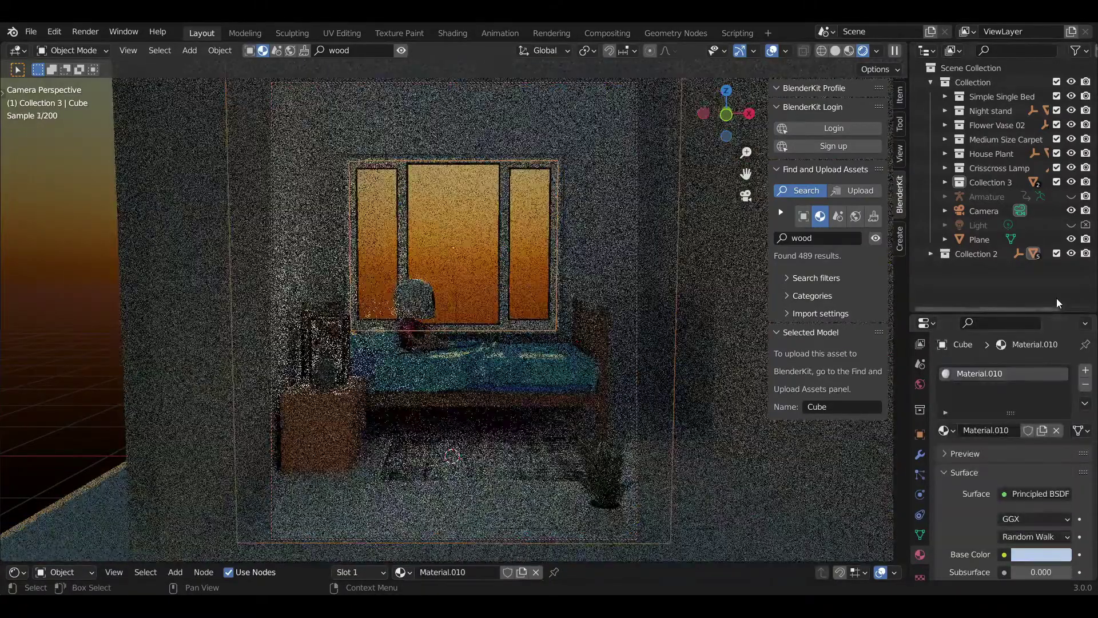
pyautogui.click(1049, 554)
pyautogui.moveTo(1058, 415); pyautogui.dragTo(1059, 385)
pyautogui.click(998, 385)
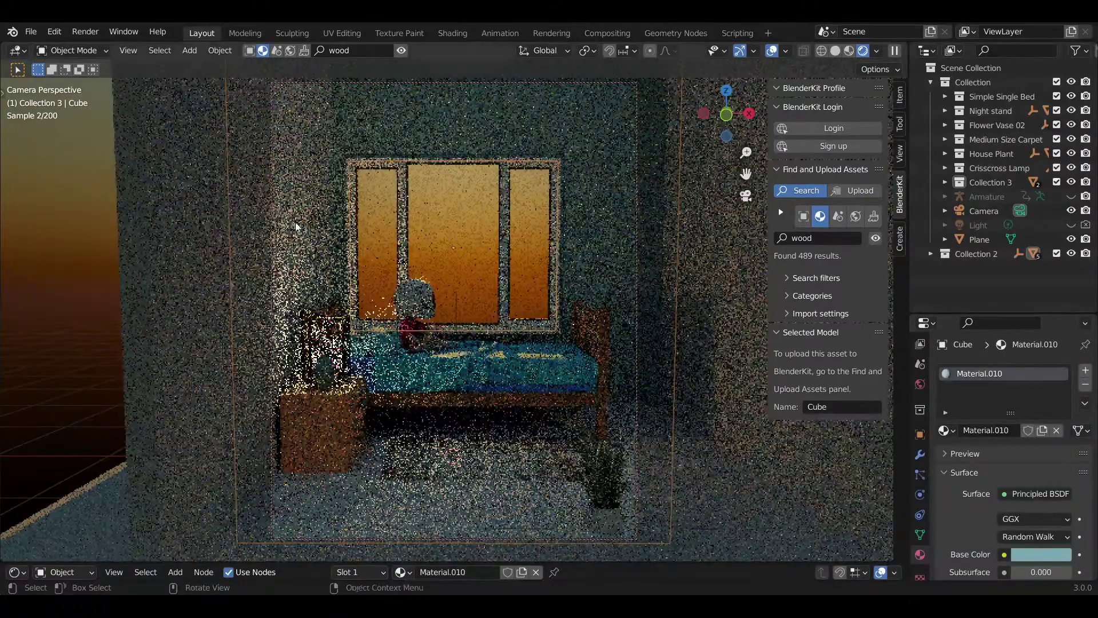
# Step: Assign the window wall's teal Material.010 to the side wall next to the night stand
pyautogui.click(298, 227)
pyautogui.click(424, 572)
pyautogui.doubleClick(464, 572)
pyautogui.click(404, 572)
pyautogui.click(475, 481)
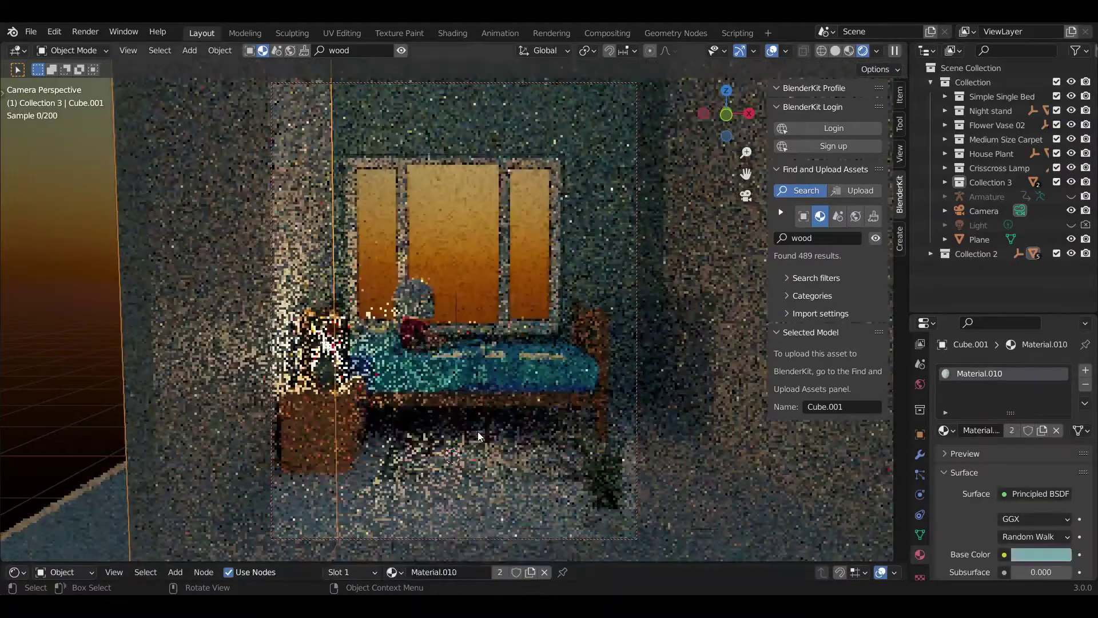
# Step: Assign the teal Material.010 to the opposite side wall, near the foot of the bed
pyautogui.click(695, 337)
pyautogui.click(462, 572)
pyautogui.click(405, 572)
pyautogui.click(475, 482)
pyautogui.click(404, 572)
pyautogui.click(495, 441)
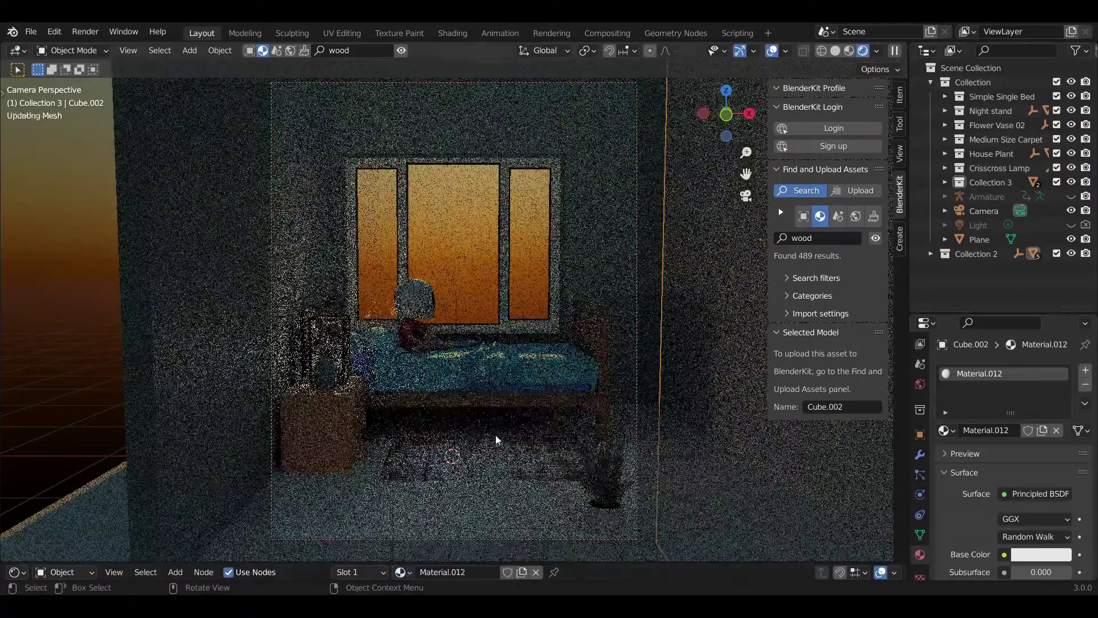
pyautogui.click(404, 572)
pyautogui.scroll(5, 480, 426)
pyautogui.scroll(10, 484, 449)
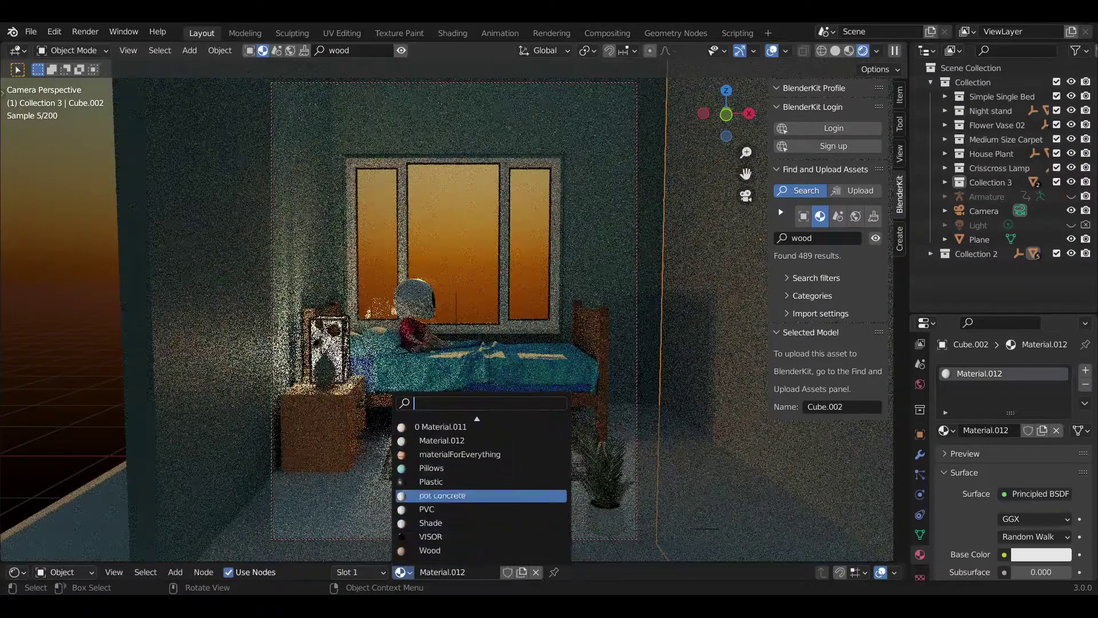
pyautogui.scroll(6, 482, 449)
pyautogui.click(481, 429)
# Step: Select the window and choose its Plastic material slot
pyautogui.click(530, 331)
pyautogui.scroll(-4, 968, 534)
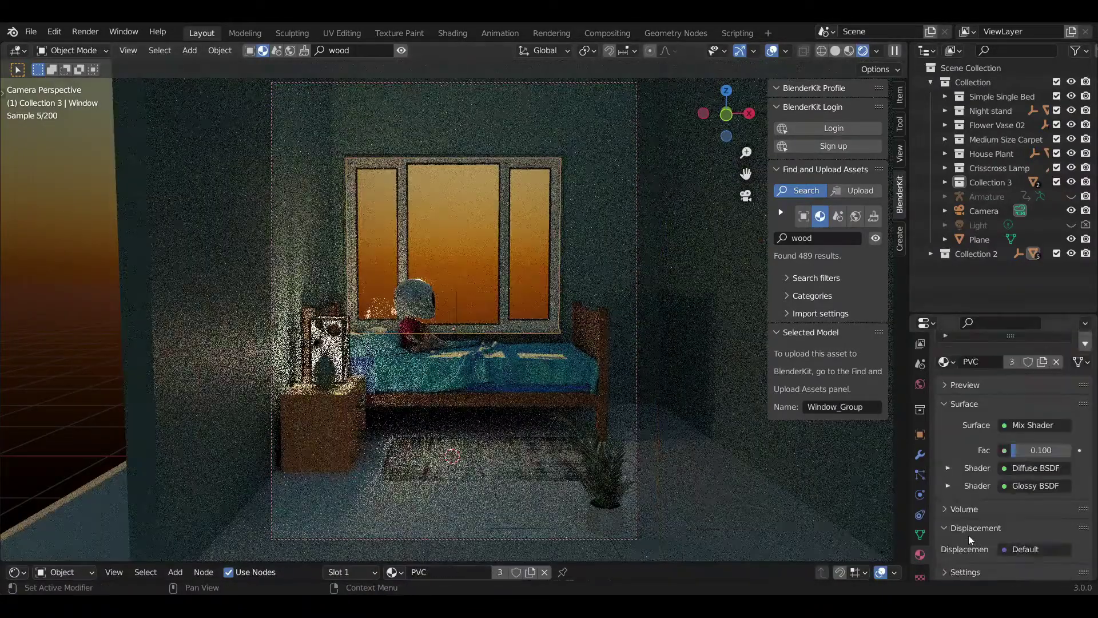
pyautogui.scroll(5, 968, 534)
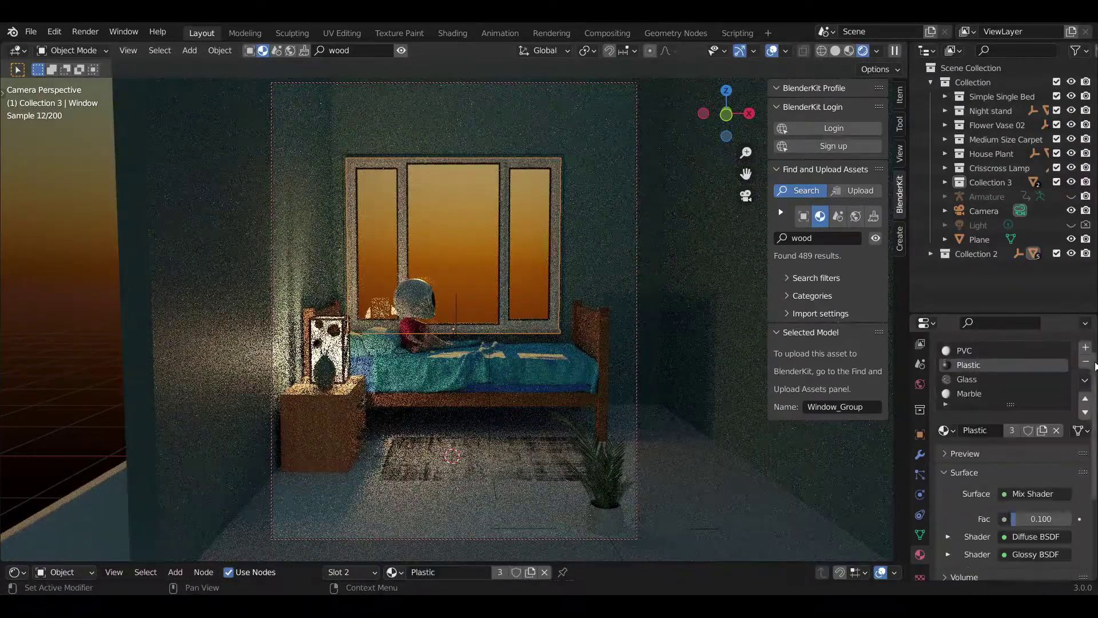
pyautogui.click(1034, 494)
pyautogui.click(1018, 150)
pyautogui.hotkey('ctrl', 'z')
# Step: Remove the Plastic material slot from the window
pyautogui.moveTo(1010, 404); pyautogui.dragTo(1010, 433)
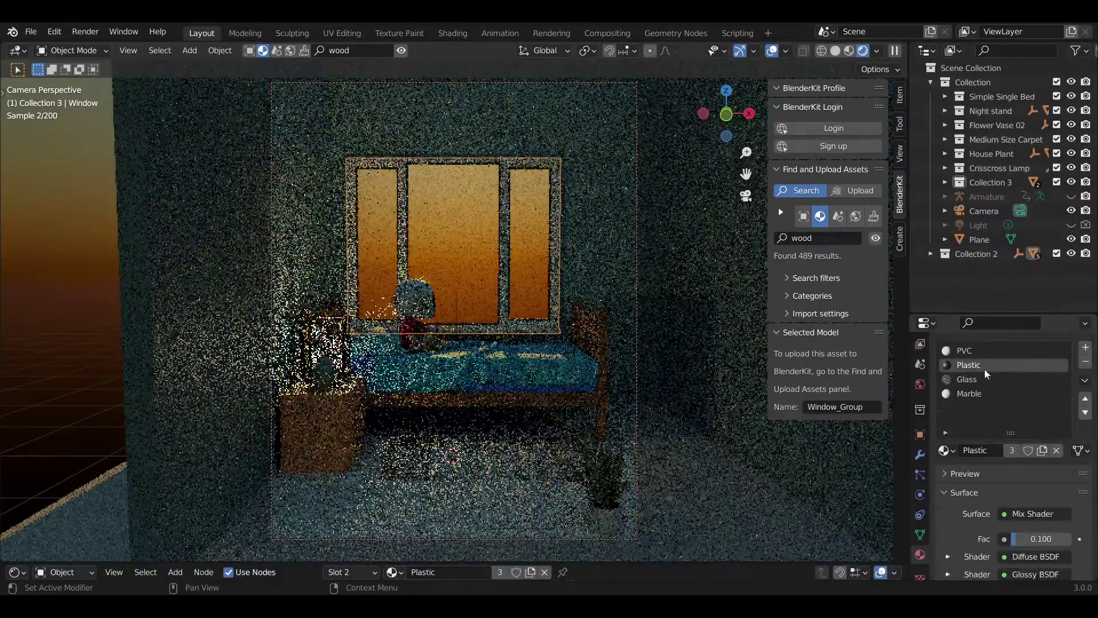
pyautogui.scroll(-1, 1004, 521)
pyautogui.click(1030, 491)
pyautogui.click(1020, 149)
pyautogui.click(1085, 339)
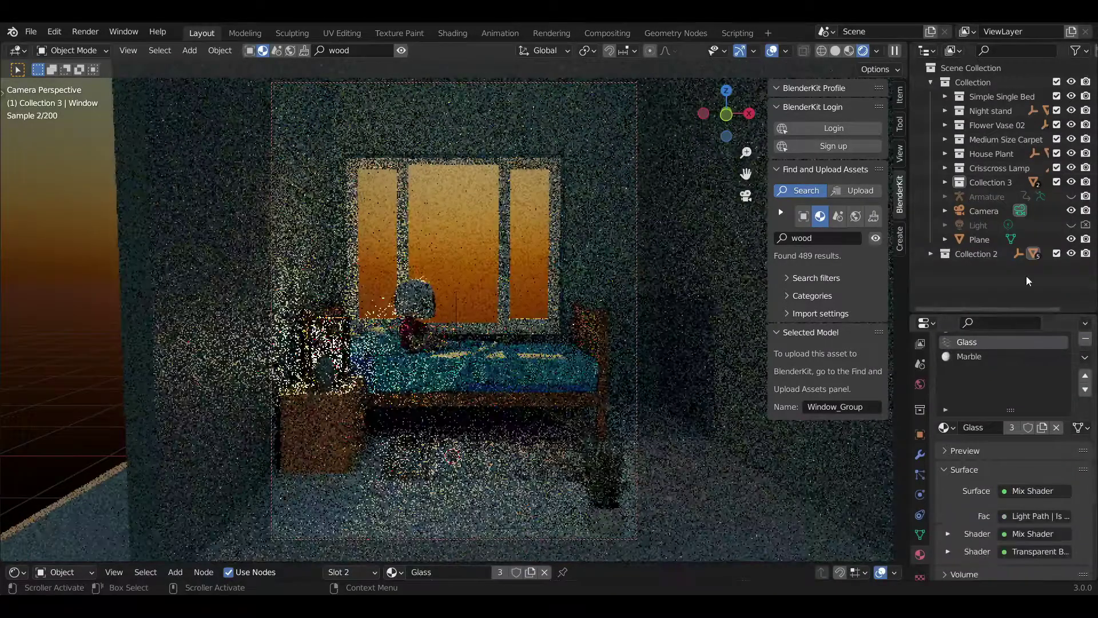
# Step: Save the file and apply the light brown wood material from the BlenderKit results to the floor plane
pyautogui.click(1026, 276)
pyautogui.click(745, 520)
pyautogui.click(30, 31)
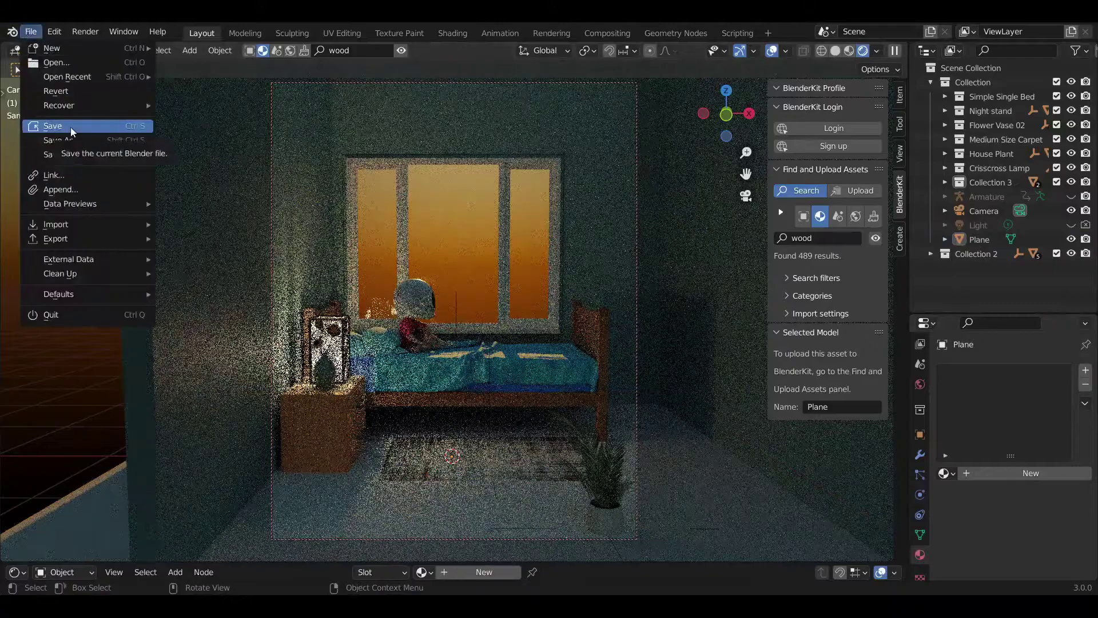
pyautogui.click(52, 122)
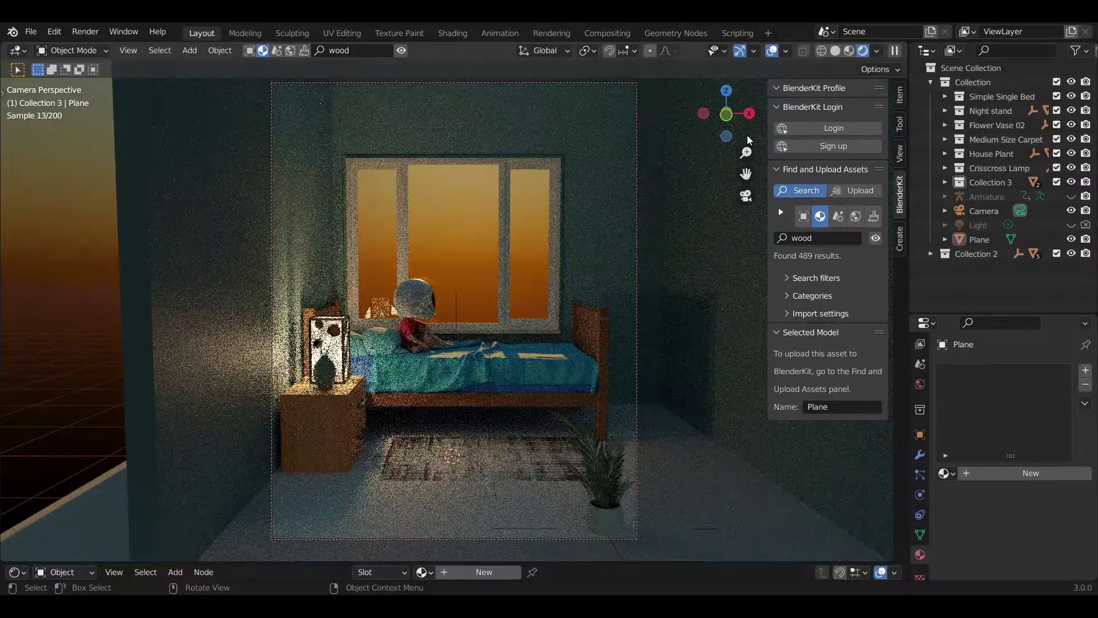
pyautogui.click(402, 51)
pyautogui.click(225, 133)
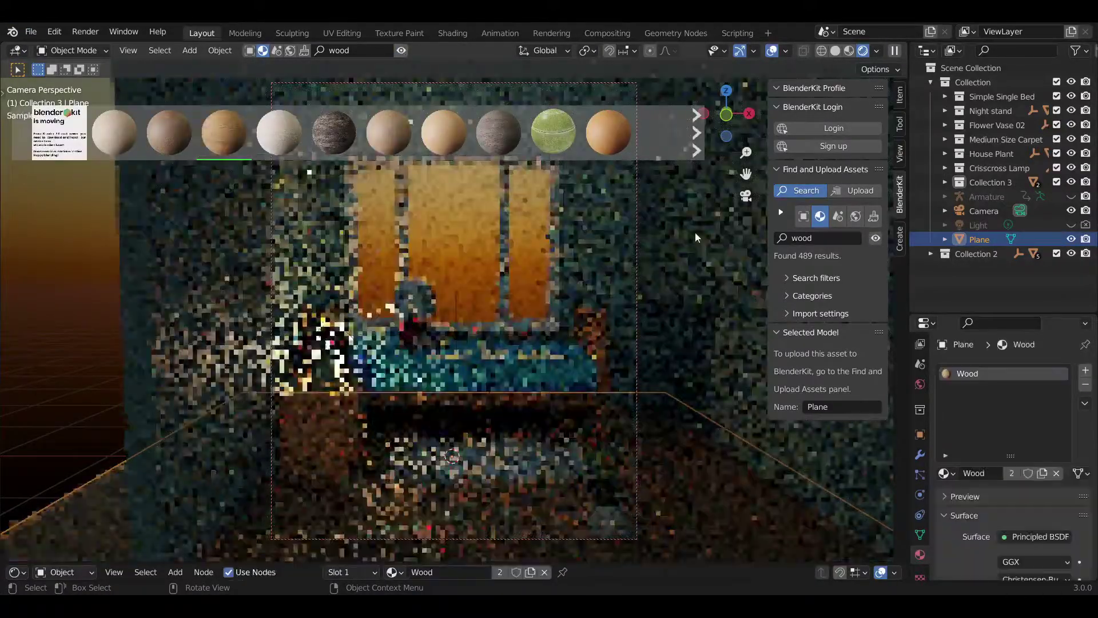
pyautogui.click(977, 294)
pyautogui.click(875, 239)
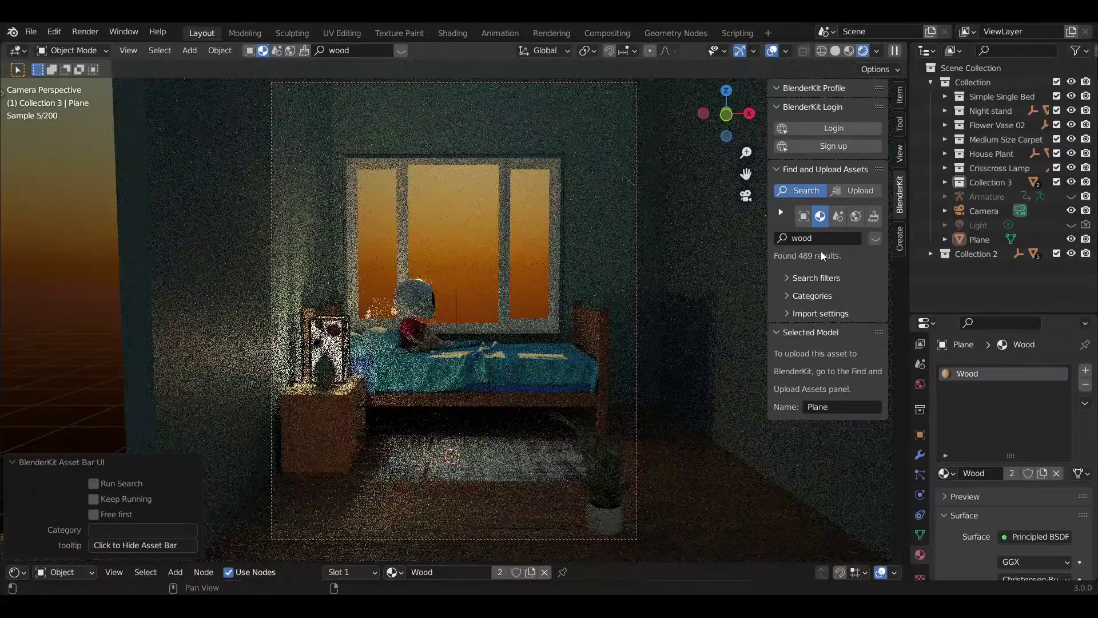
# Step: Change the color of the point light inside the Crisscross Lamp to magenta
pyautogui.click(329, 349)
pyautogui.click(945, 168)
pyautogui.click(959, 182)
pyautogui.click(1011, 211)
pyautogui.click(1023, 452)
pyautogui.moveTo(1013, 338); pyautogui.dragTo(1035, 342)
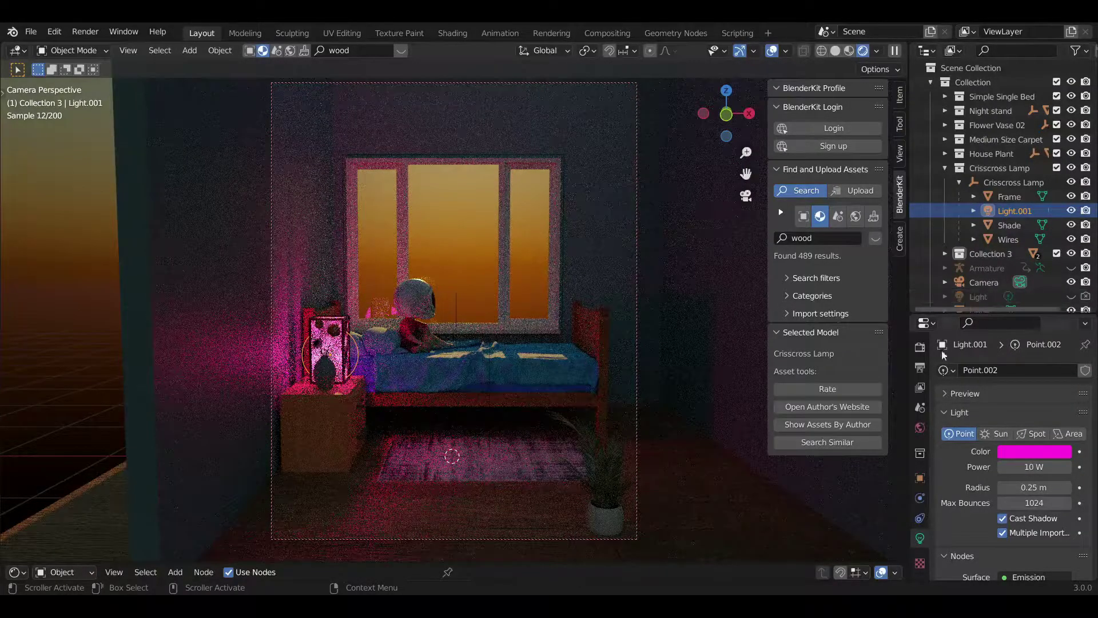
# Step: Switch to solid shading and browse the BlenderKit models matching "space"
pyautogui.press('Return')
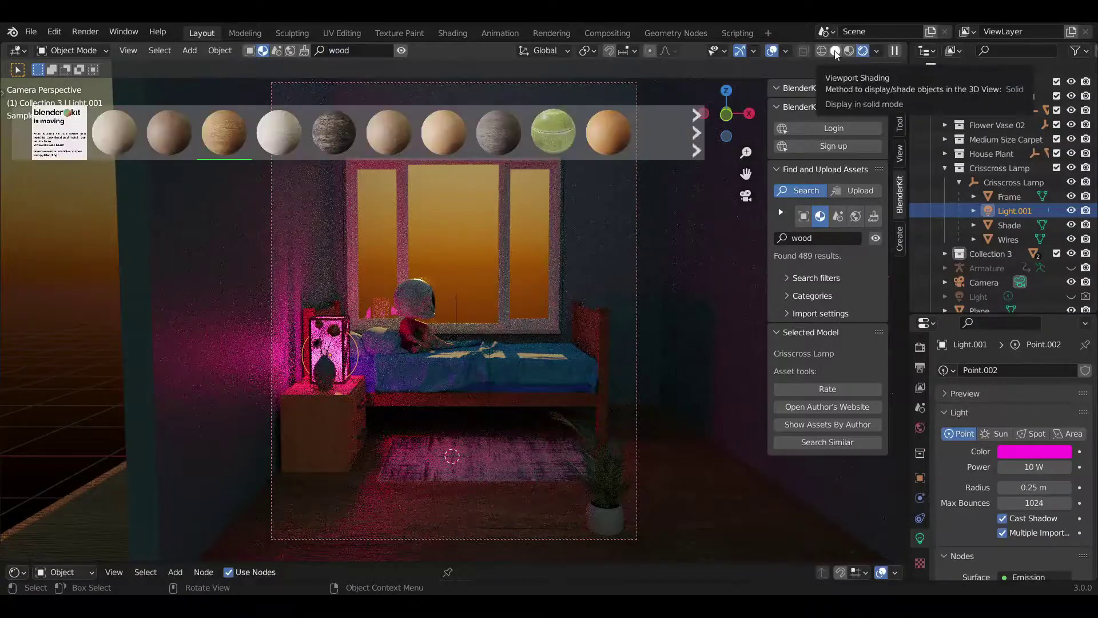
pyautogui.click(835, 50)
pyautogui.click(249, 50)
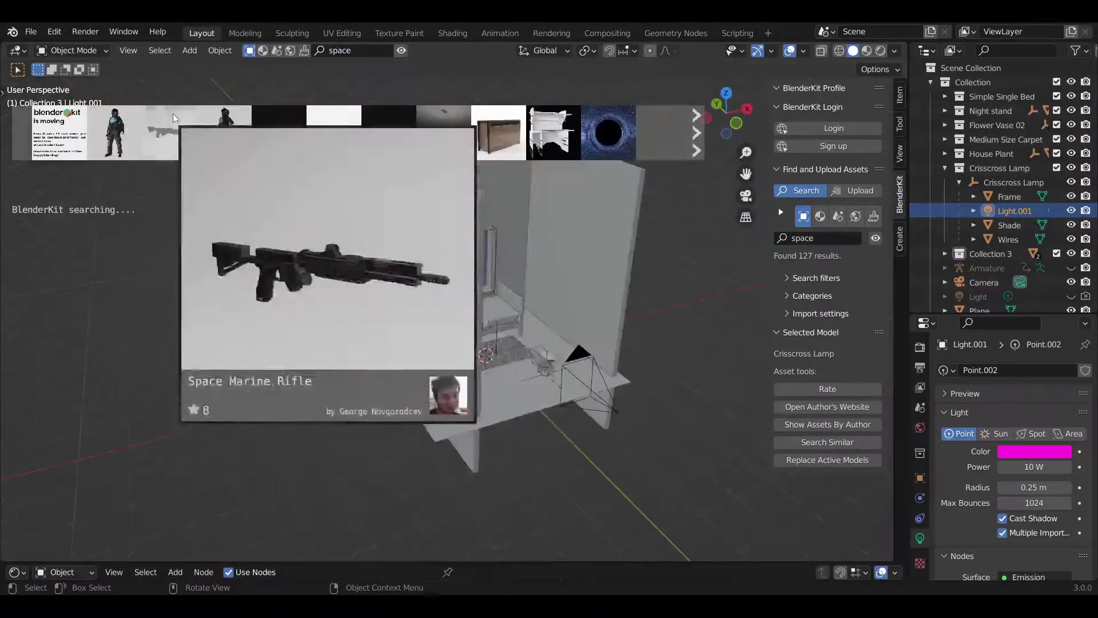
pyautogui.scroll(-8, 351, 144)
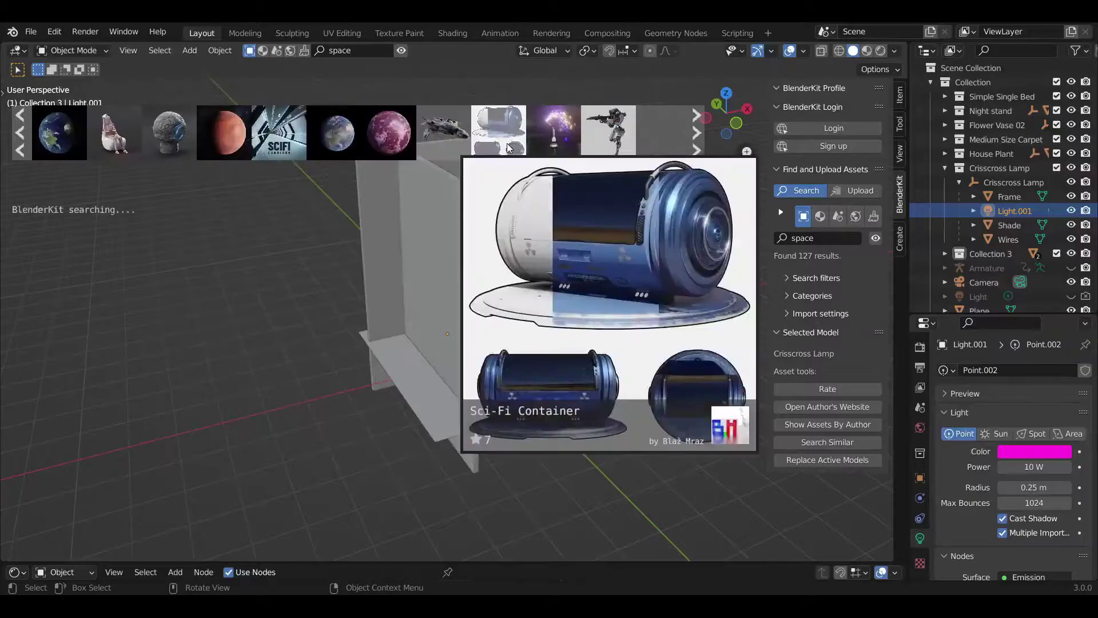
pyautogui.scroll(-6, 458, 148)
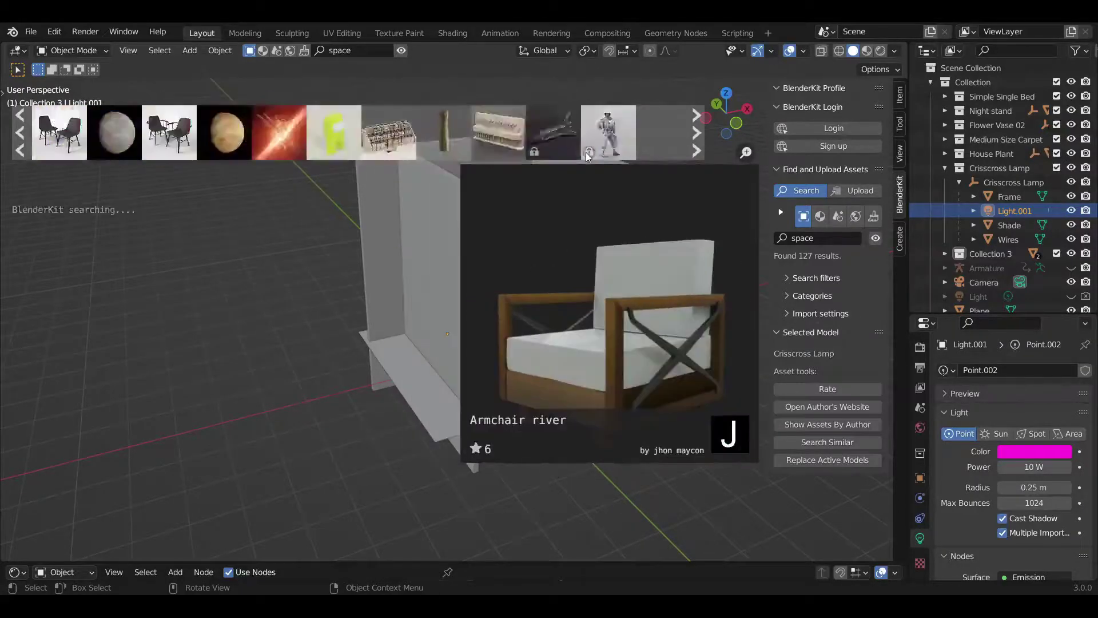
# Step: Search the BlenderKit models for "stars" and browse through the results
pyautogui.click(354, 51)
pyautogui.write('stars')
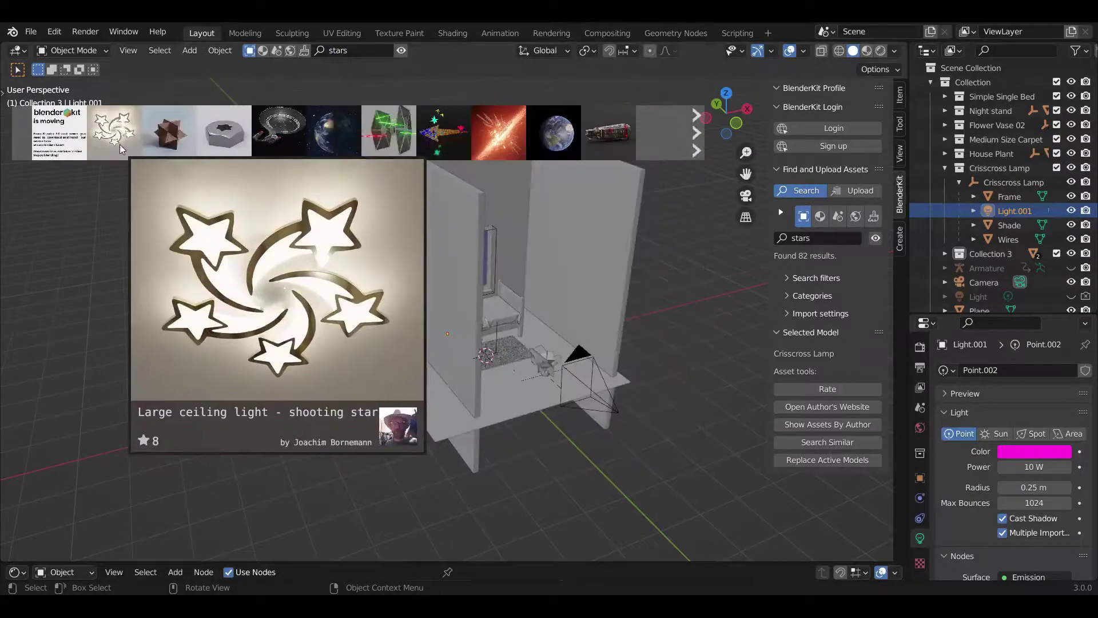
pyautogui.scroll(-8, 458, 140)
pyautogui.scroll(-5, 479, 140)
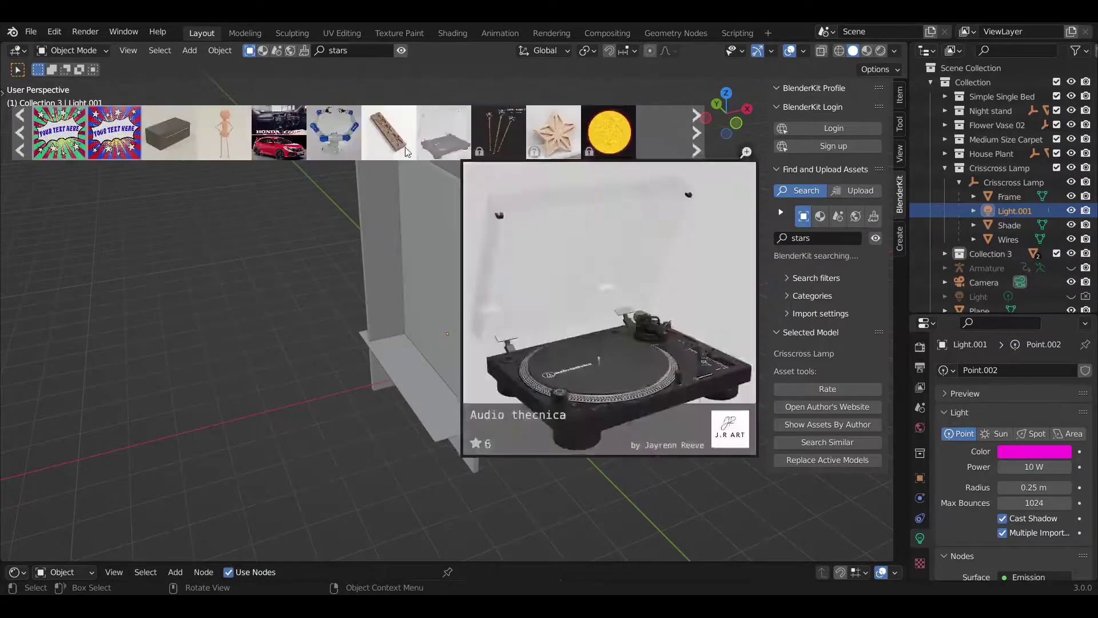
# Step: Return to the camera view with the BlenderKit asset bar hidden and save the file
pyautogui.press('KP_0')
pyautogui.click(401, 50)
pyautogui.click(31, 31)
pyautogui.click(40, 123)
# Step: Show the viewport in rendered shading with viewport Denoise enabled and collapse the Crisscross Lamp hierarchy in the outliner
pyautogui.click(921, 348)
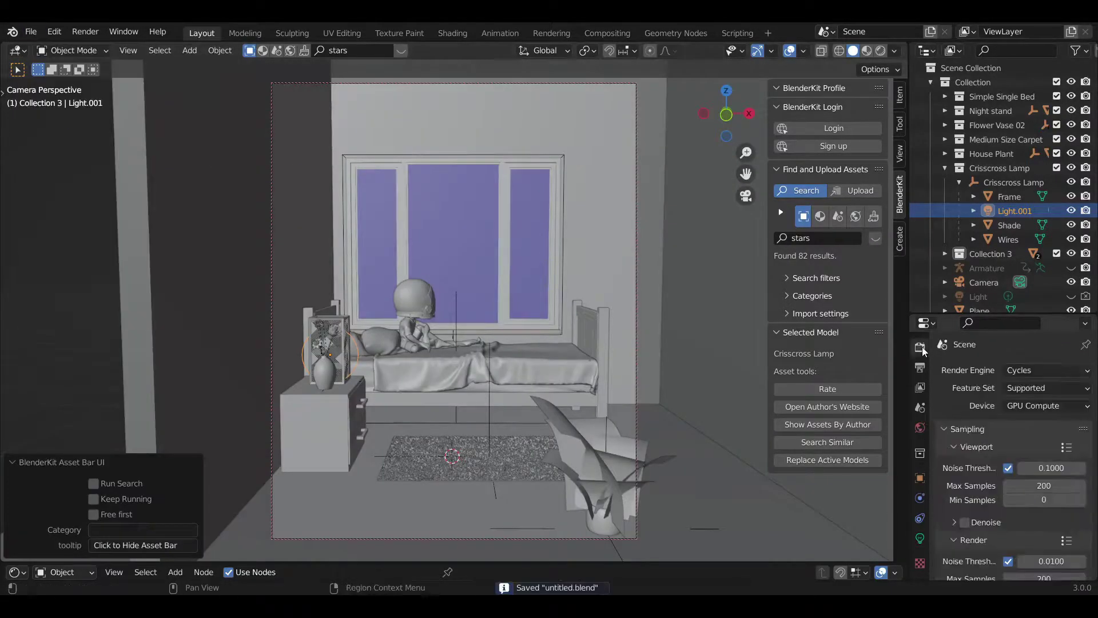
pyautogui.click(880, 53)
pyautogui.click(945, 168)
pyautogui.click(945, 197)
pyautogui.rightClick(987, 212)
pyautogui.click(987, 212)
pyautogui.click(944, 197)
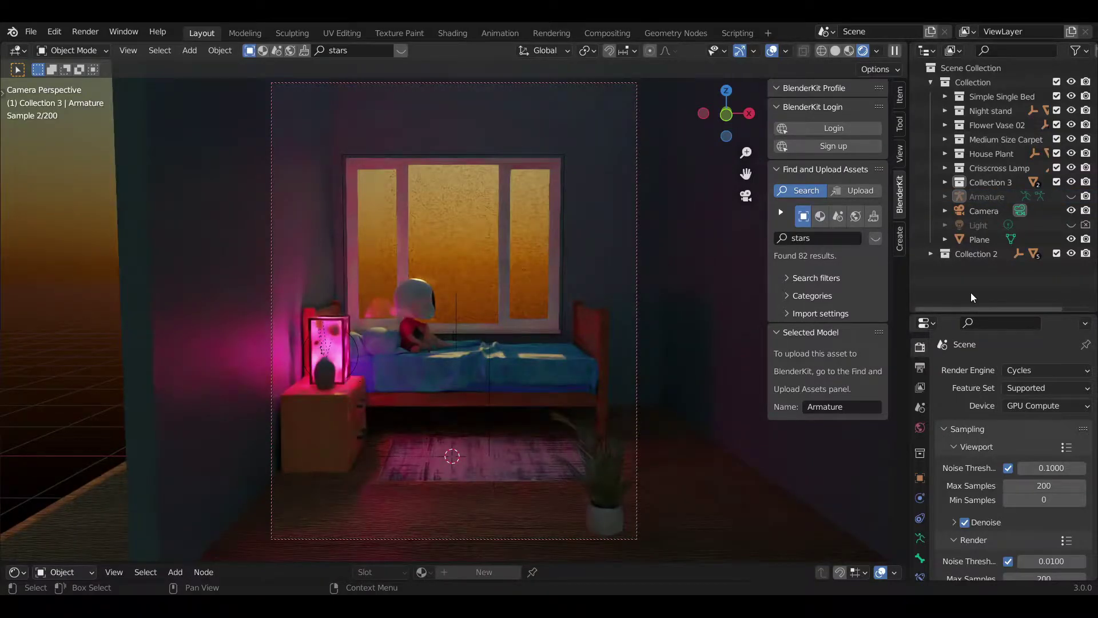
# Step: Enable Simplify and make the render film Transparent with Transparent Glass turned on
pyautogui.scroll(-10, 976, 452)
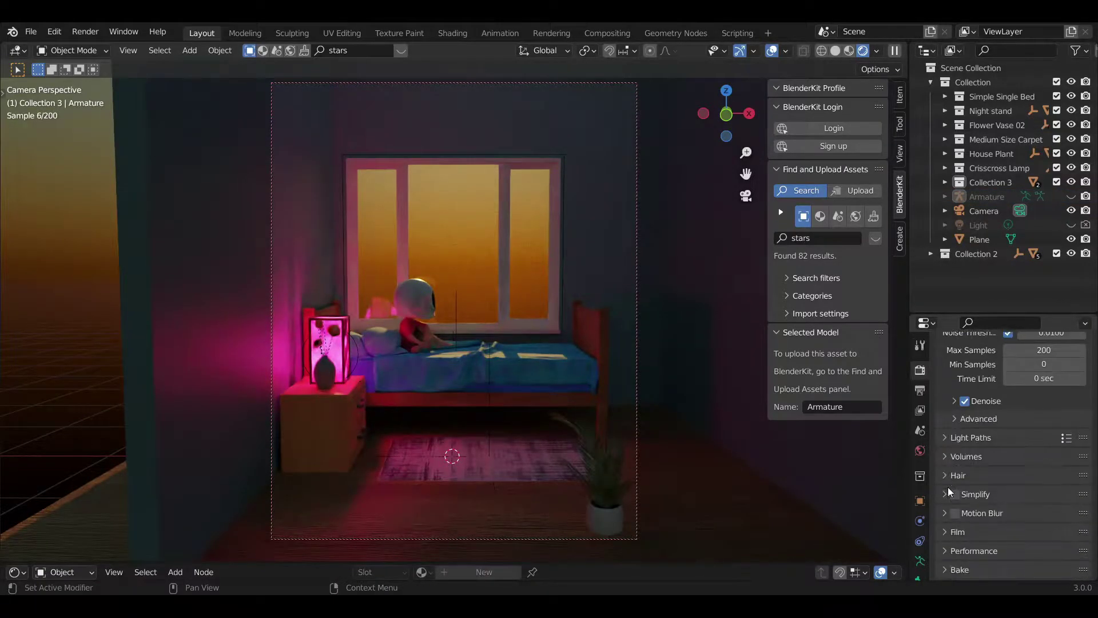
pyautogui.click(955, 448)
pyautogui.click(958, 485)
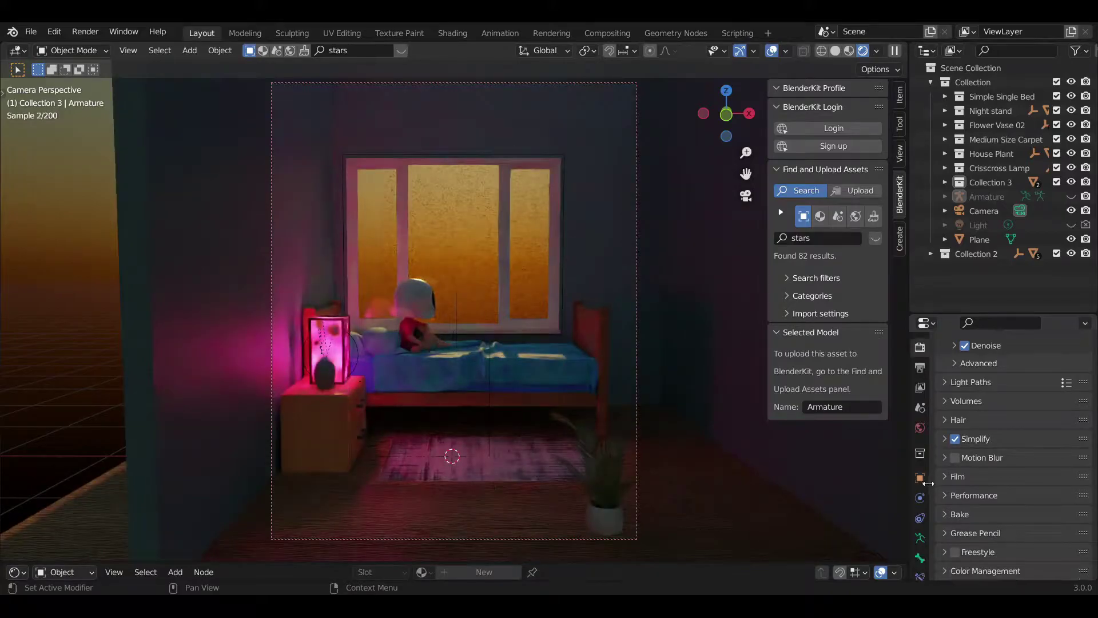
pyautogui.scroll(-4, 983, 491)
pyautogui.click(964, 487)
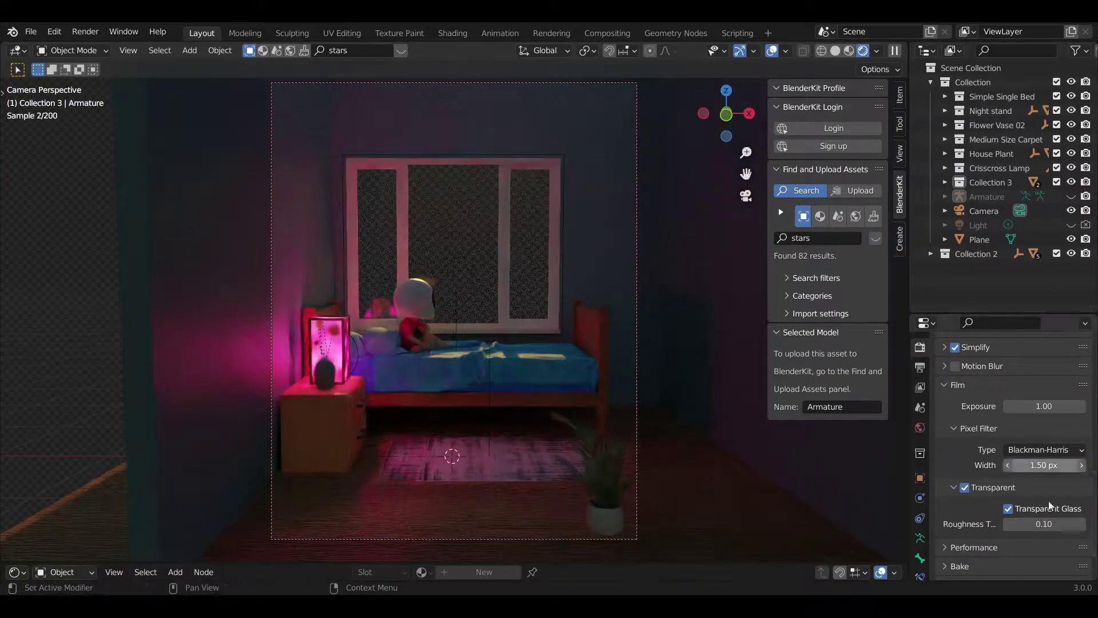
# Step: Turn off Denoise for the viewport sampling
pyautogui.scroll(10, 1049, 502)
pyautogui.scroll(2, 1048, 502)
pyautogui.click(964, 443)
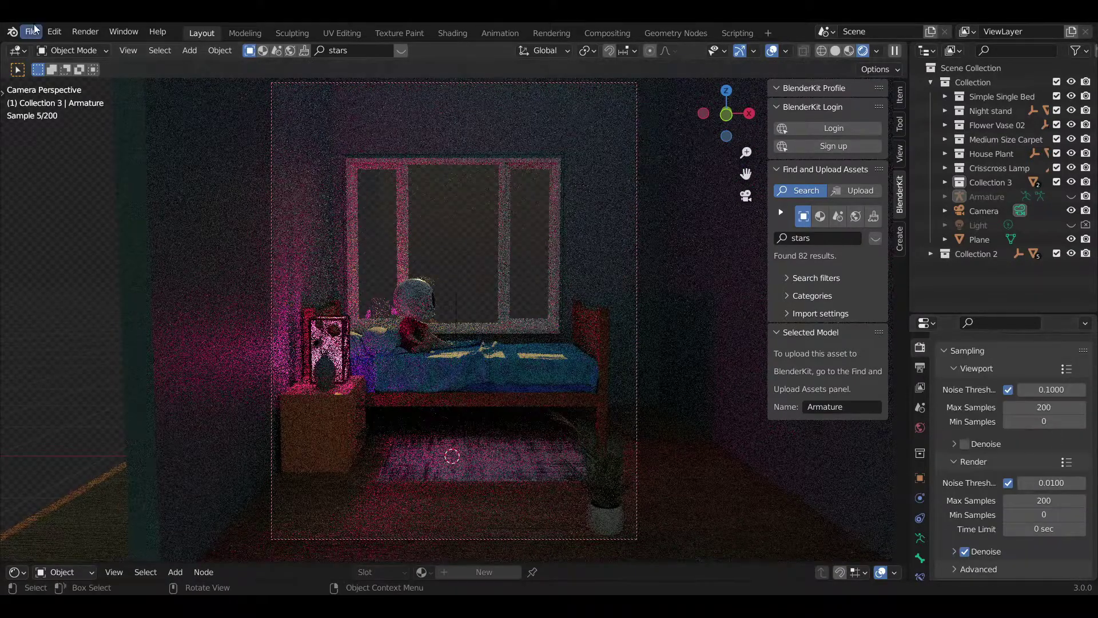
# Step: Enable compositing nodes and insert a Glare node between Render Layers and Composite, choosing its glare type
pyautogui.click(607, 33)
pyautogui.click(171, 51)
pyautogui.hotkey('shift', 'a')
pyautogui.moveTo(477, 348)
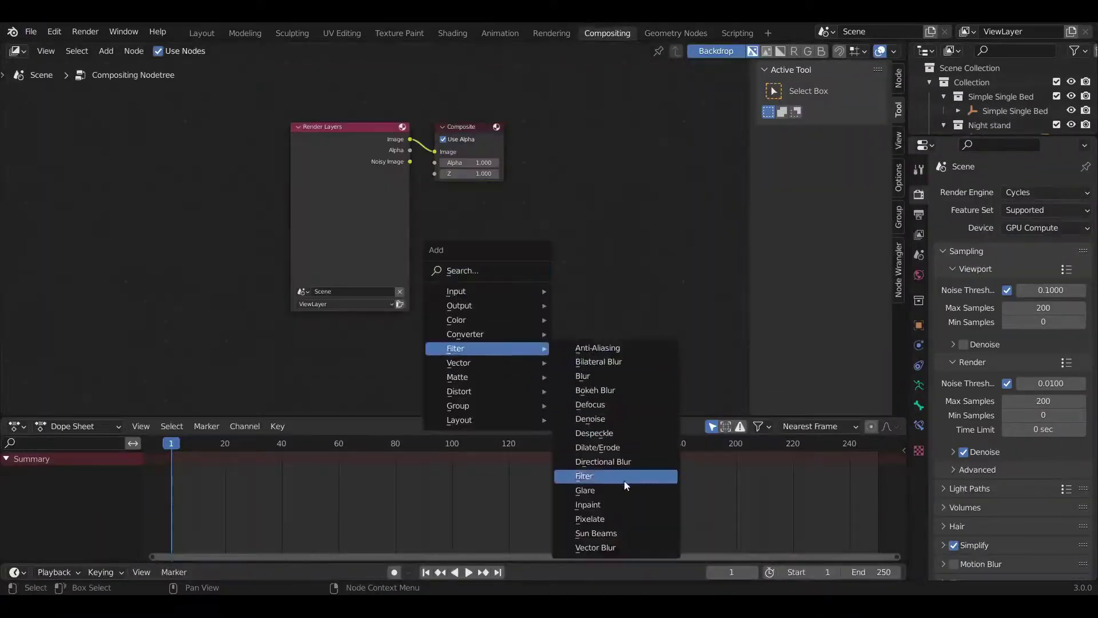
pyautogui.click(622, 490)
pyautogui.click(457, 139)
pyautogui.click(534, 157)
pyautogui.click(532, 194)
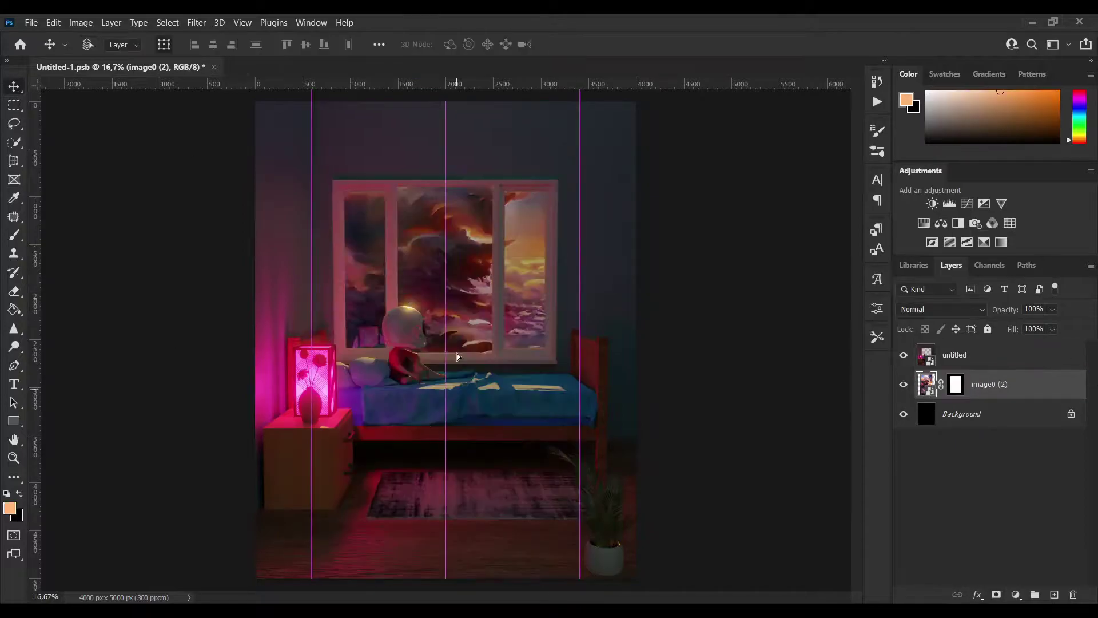
# Step: Switch to Photoshop and reposition the cloudy sky image0 (2) layer behind the bedroom window
pyautogui.moveTo(440, 269); pyautogui.dragTo(458, 274)
pyautogui.moveTo(306, 367)
pyautogui.mouseDown()
pyautogui.moveTo(333, 368)
pyautogui.moveTo(322, 368)
pyautogui.mouseUp()
pyautogui.moveTo(458, 428); pyautogui.dragTo(456, 399)
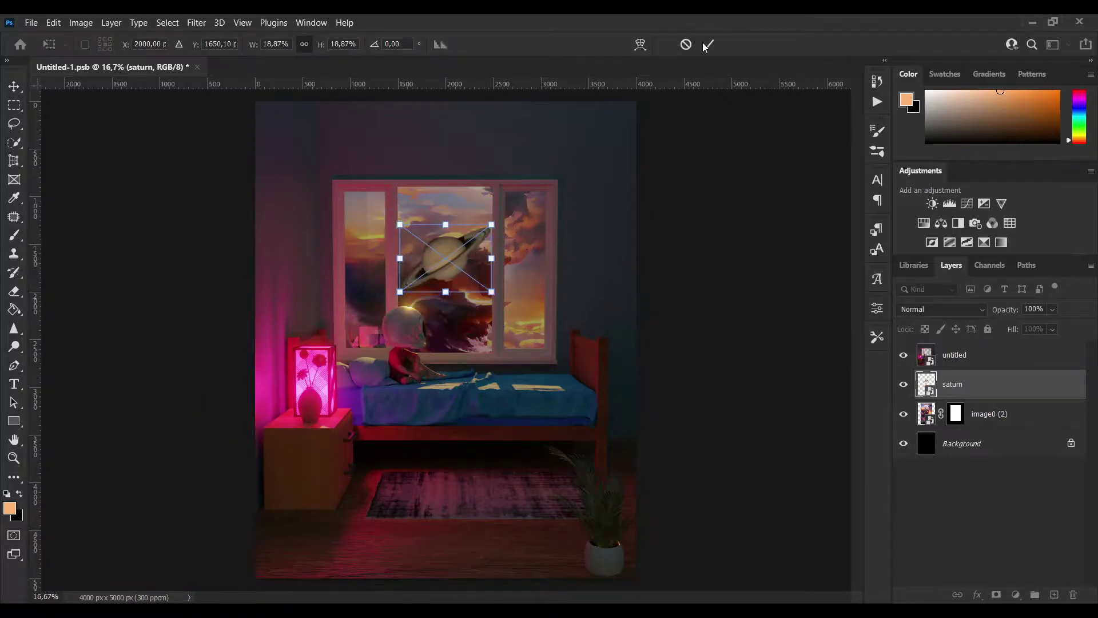
# Step: Place the saturn image at 18.87% scale in the middle window pane and blend it with a layer mask using a 26% opacity brush
pyautogui.click(706, 44)
pyautogui.keyDown('alt'); pyautogui.scroll(12, 437, 233); pyautogui.keyUp('alt')
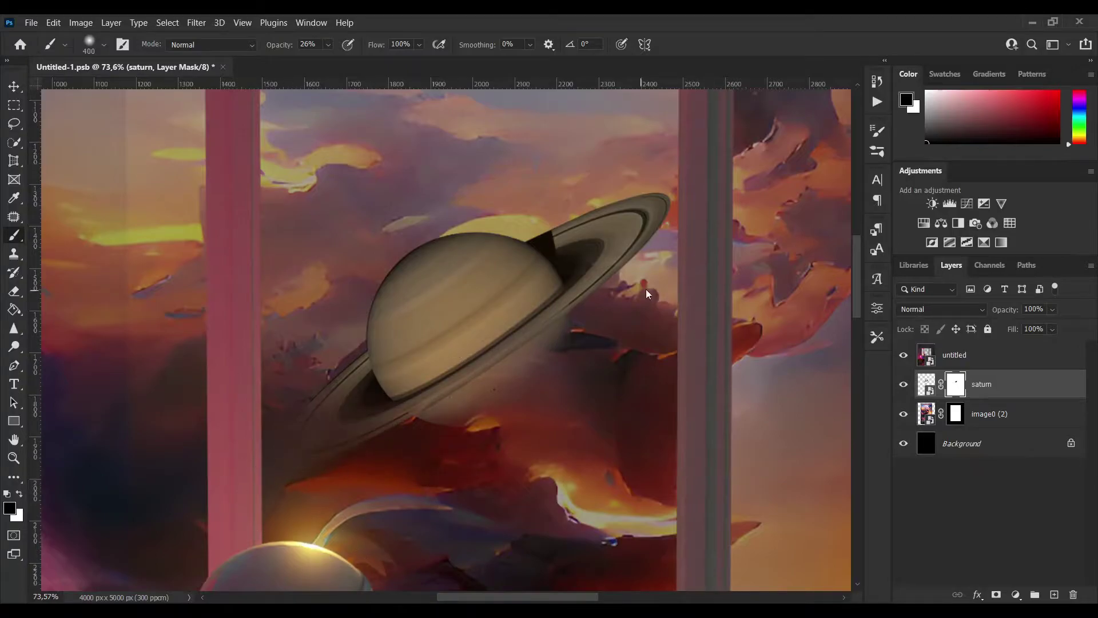
pyautogui.keyDown('alt'); pyautogui.scroll(-5, 692, 495); pyautogui.keyUp('alt')
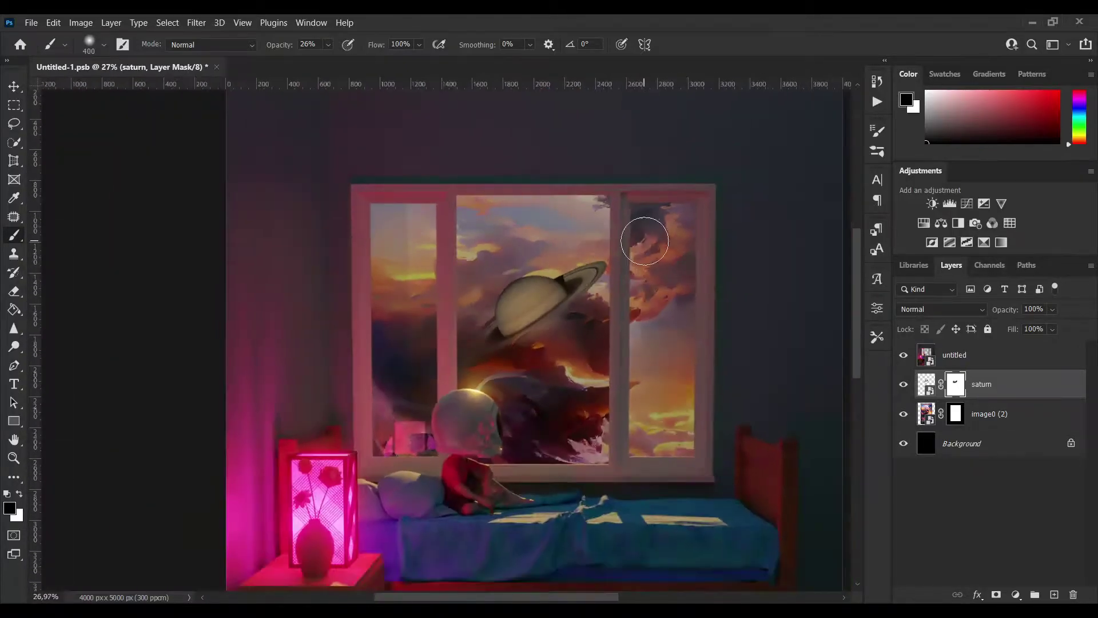
# Step: Clip an Overlay layer and a Levels adjustment to the saturn layer, and paint warm orange light over the planet
pyautogui.keyDown('alt'); pyautogui.scroll(4, 649, 232); pyautogui.keyUp('alt')
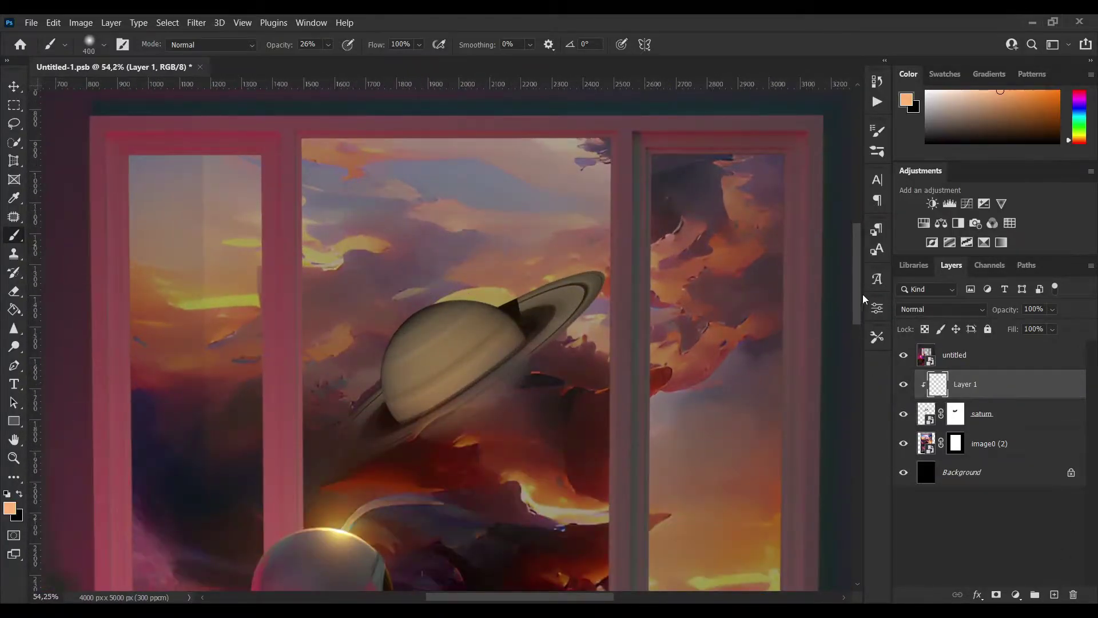
pyautogui.click(941, 309)
pyautogui.click(981, 413)
pyautogui.click(950, 204)
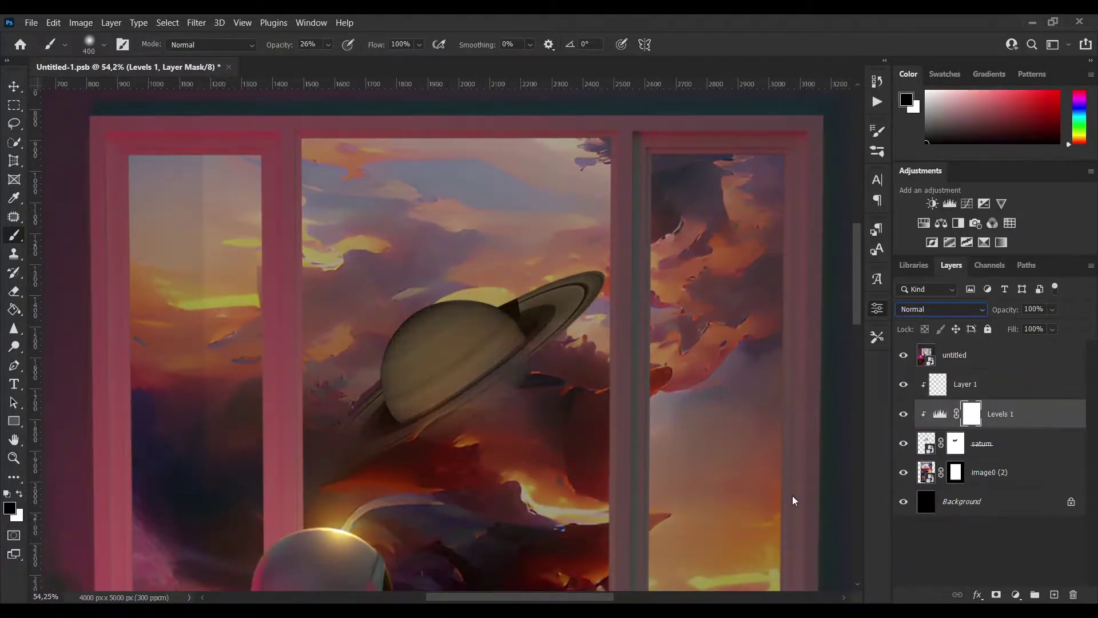
pyautogui.click(972, 384)
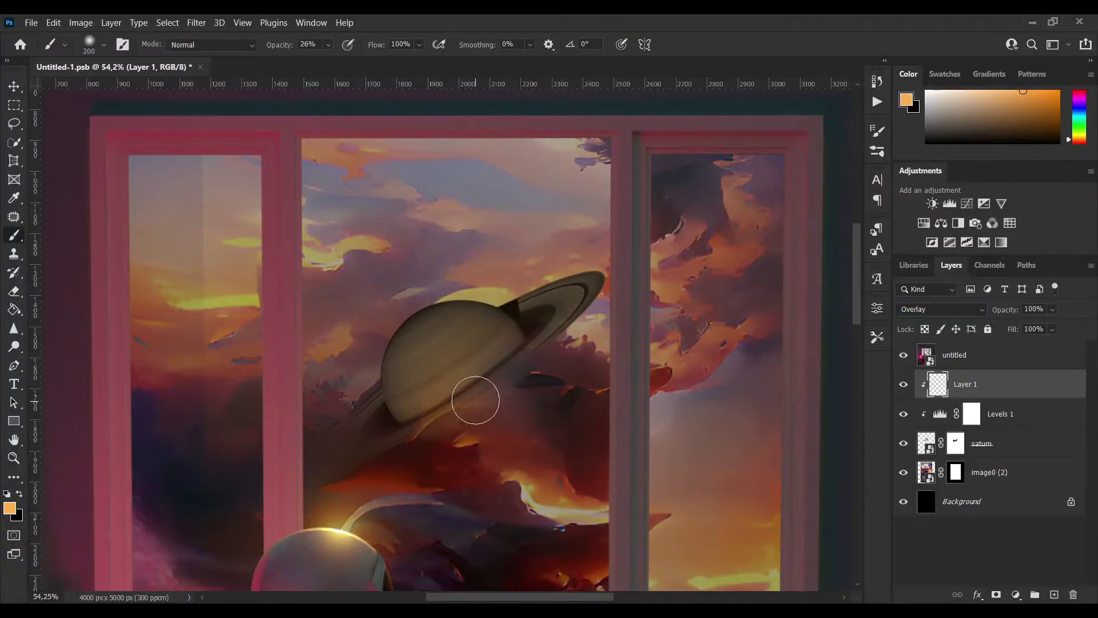
pyautogui.keyDown('alt'); pyautogui.scroll(-2, 497, 429); pyautogui.keyUp('alt')
pyautogui.keyDown('alt'); pyautogui.scroll(3, 458, 389); pyautogui.keyUp('alt')
# Step: Add a second clipped Levels adjustment to Saturn, invert its mask and paint in white along the planet's upper edge
pyautogui.click(1000, 413)
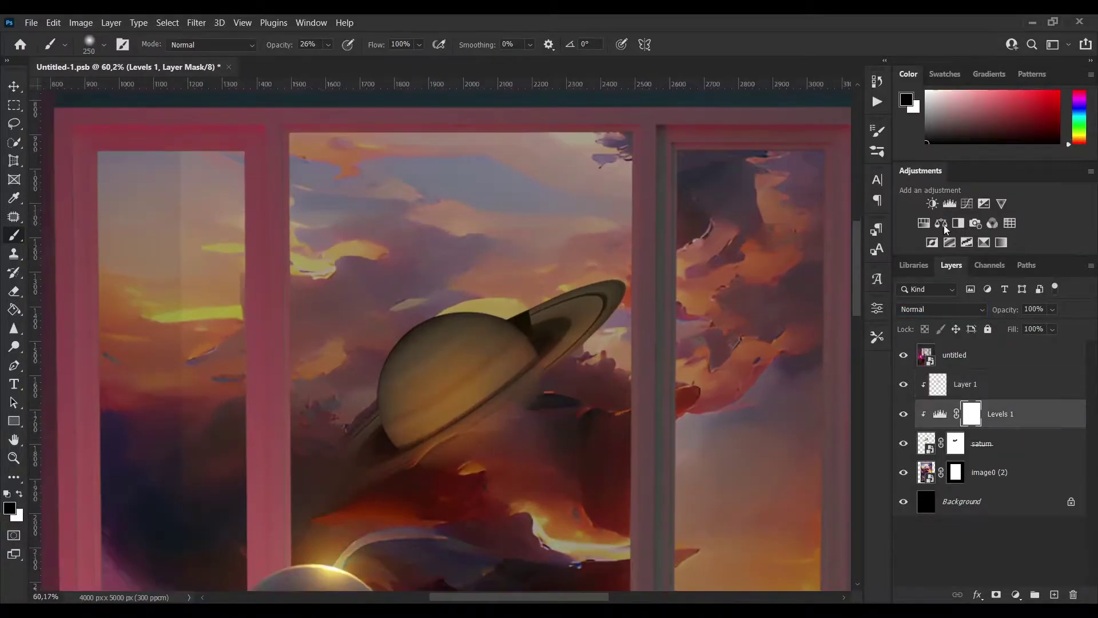
pyautogui.click(949, 203)
pyautogui.hotkey('ctrl', 'i')
pyautogui.press('x')
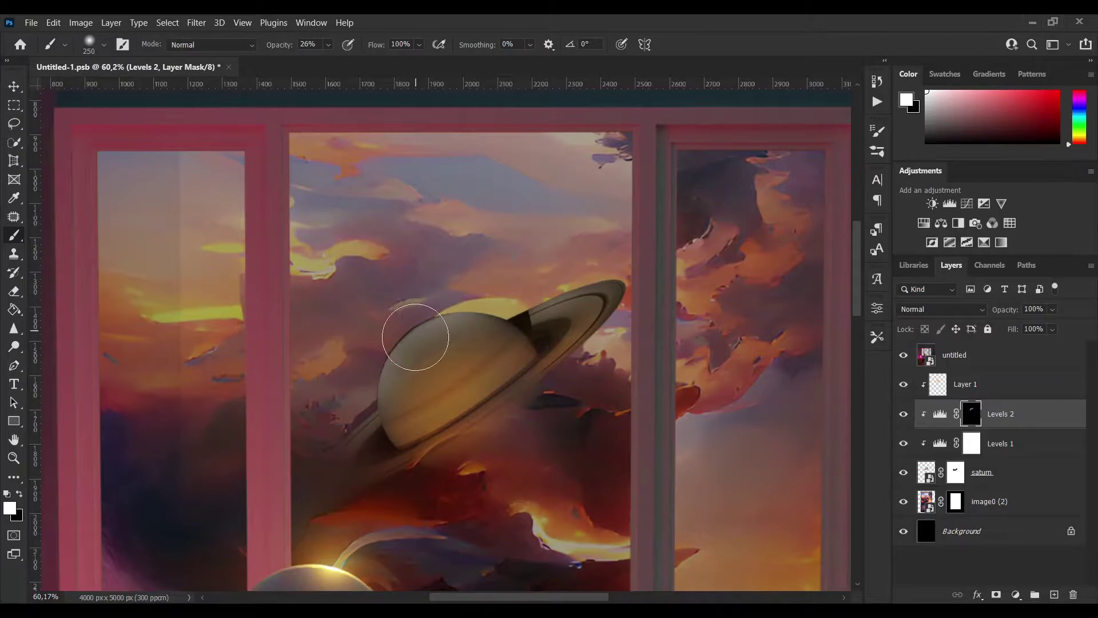
pyautogui.keyDown('alt'); pyautogui.scroll(-3, 321, 397); pyautogui.keyUp('alt')
# Step: Add another clipped Overlay layer and paint pink light onto Saturn's upper edge with the 250 px brush
pyautogui.click(1054, 594)
pyautogui.click(941, 310)
pyautogui.keyDown('alt'); pyautogui.scroll(4, 420, 332); pyautogui.keyUp('alt')
pyautogui.keyDown('alt'); pyautogui.click(419, 337); pyautogui.keyUp('alt')
pyautogui.keyDown('alt'); pyautogui.scroll(1, 394, 343); pyautogui.keyUp('alt')
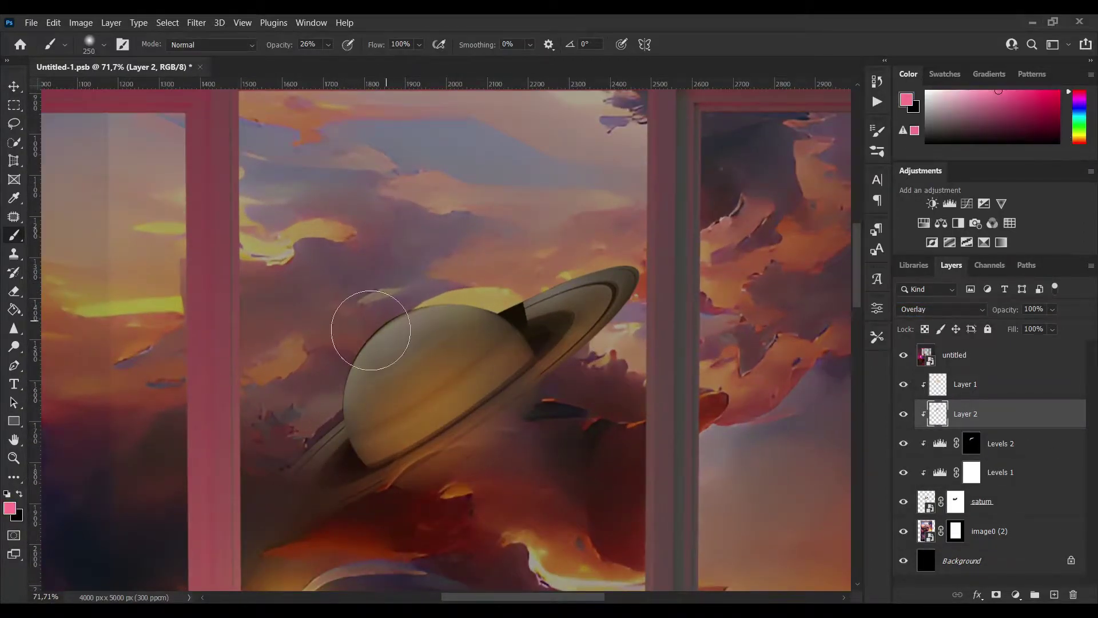
pyautogui.keyDown('alt'); pyautogui.scroll(-8, 538, 269); pyautogui.keyUp('alt')
pyautogui.keyDown('alt'); pyautogui.scroll(3, 614, 267); pyautogui.keyUp('alt')
# Step: Place the image_10246e-NGP-190387 nebula image above the cloudy sky layer and set its blend mode to Lighten
pyautogui.click(1017, 536)
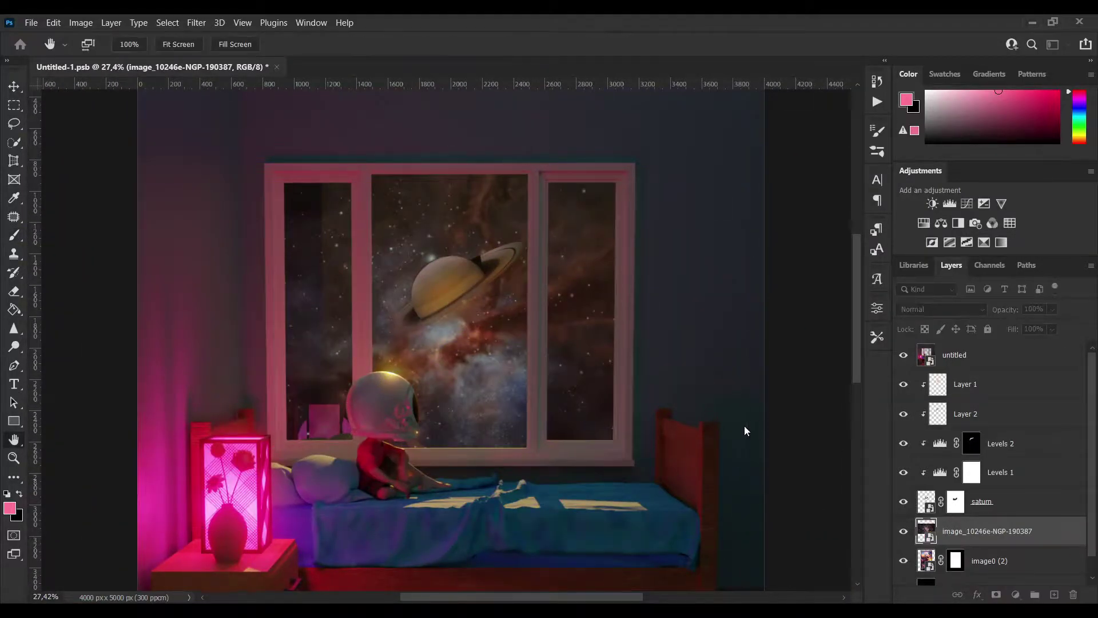
pyautogui.click(941, 309)
pyautogui.press('v')
pyautogui.keyDown('alt'); pyautogui.scroll(6, 486, 320); pyautogui.keyUp('alt')
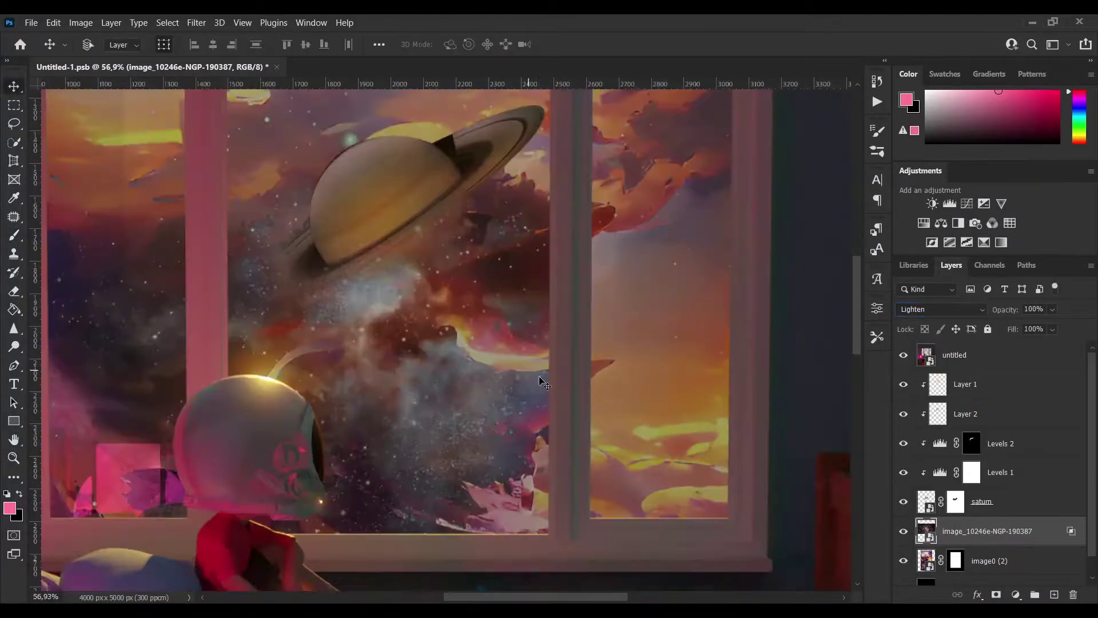
# Step: Transform and reposition the nebula image behind the window, and change its blend mode to Screen
pyautogui.keyDown('alt'); pyautogui.scroll(-8, 537, 378); pyautogui.keyUp('alt')
pyautogui.hotkey('ctrl', 't')
pyautogui.press('Return')
pyautogui.keyDown('alt'); pyautogui.scroll(5, 503, 303); pyautogui.keyUp('alt')
pyautogui.moveTo(443, 251); pyautogui.dragTo(398, 246)
pyautogui.scroll(2, 348, 203)
pyautogui.keyDown('alt'); pyautogui.scroll(-2, 350, 148); pyautogui.keyUp('alt')
pyautogui.keyDown('alt'); pyautogui.scroll(4, 398, 246); pyautogui.keyUp('alt')
pyautogui.click(1041, 228)
pyautogui.click(942, 309)
pyautogui.click(945, 359)
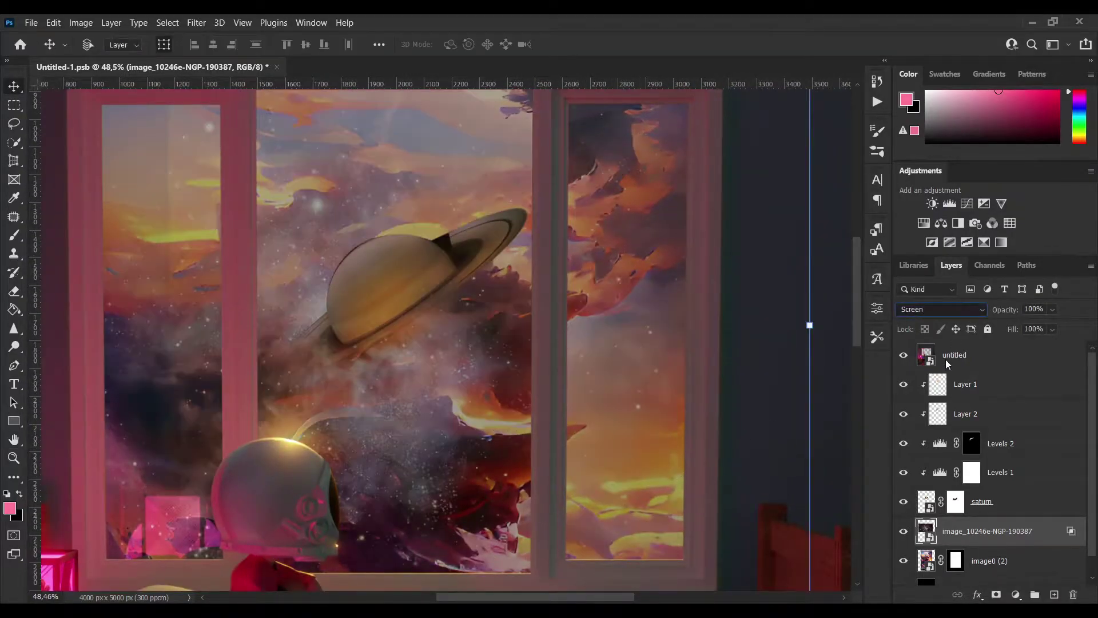
# Step: Tint the nebula with a Color Balance adjustment, add a layer mask and paint out its centre with a 1000 px black brush
pyautogui.click(996, 595)
pyautogui.click(14, 236)
pyautogui.press('x')
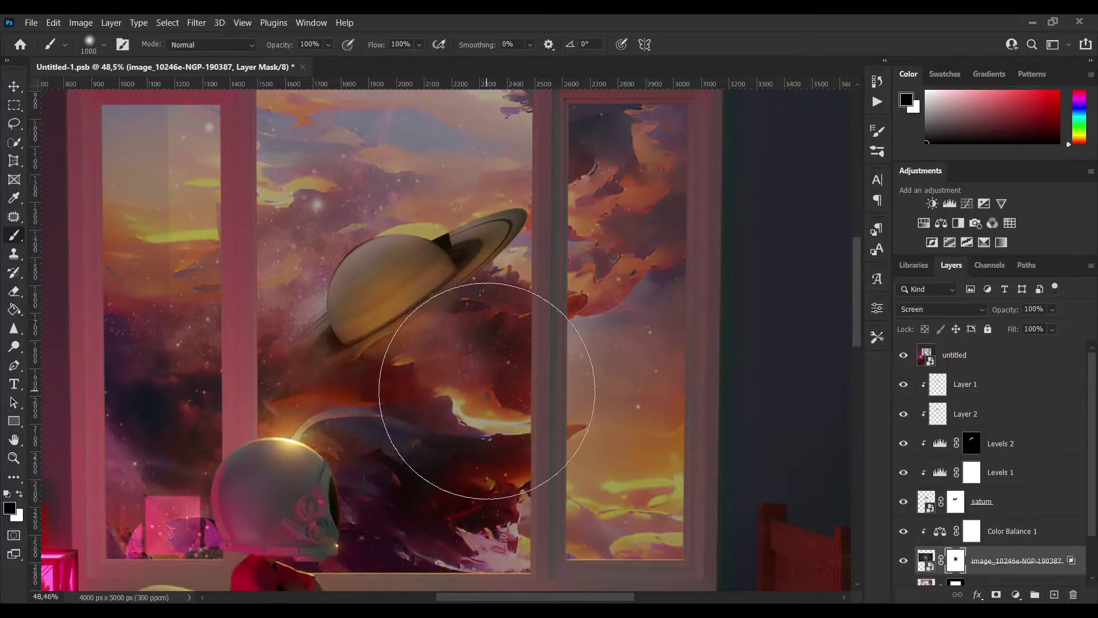
pyautogui.keyDown('alt'); pyautogui.scroll(-2, 490, 387); pyautogui.keyUp('alt')
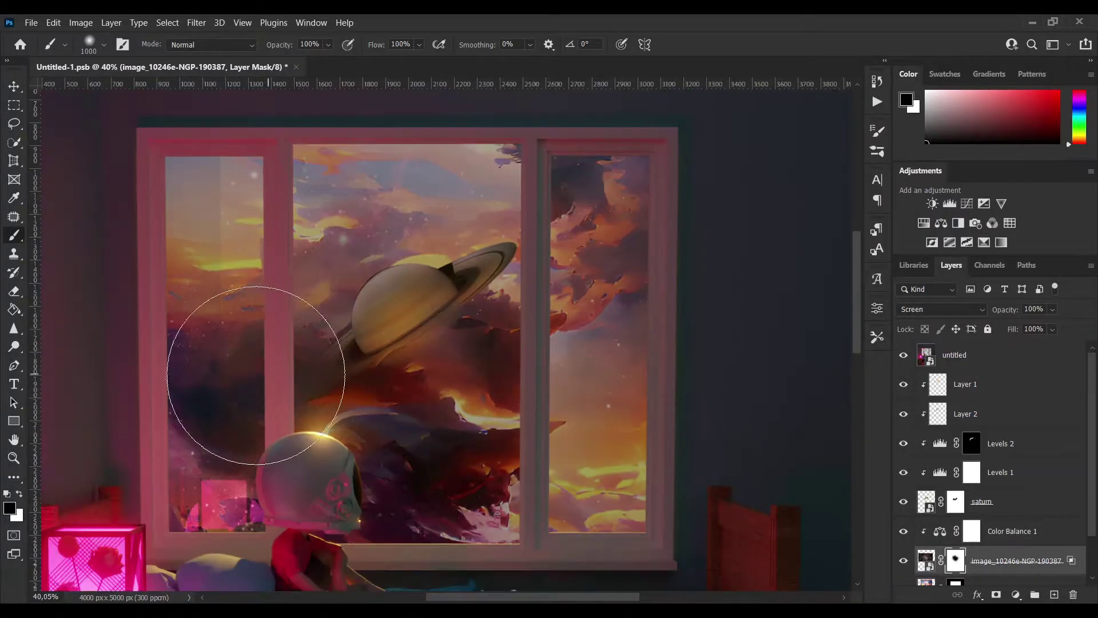
pyautogui.keyDown('alt'); pyautogui.scroll(4, 582, 311); pyautogui.keyUp('alt')
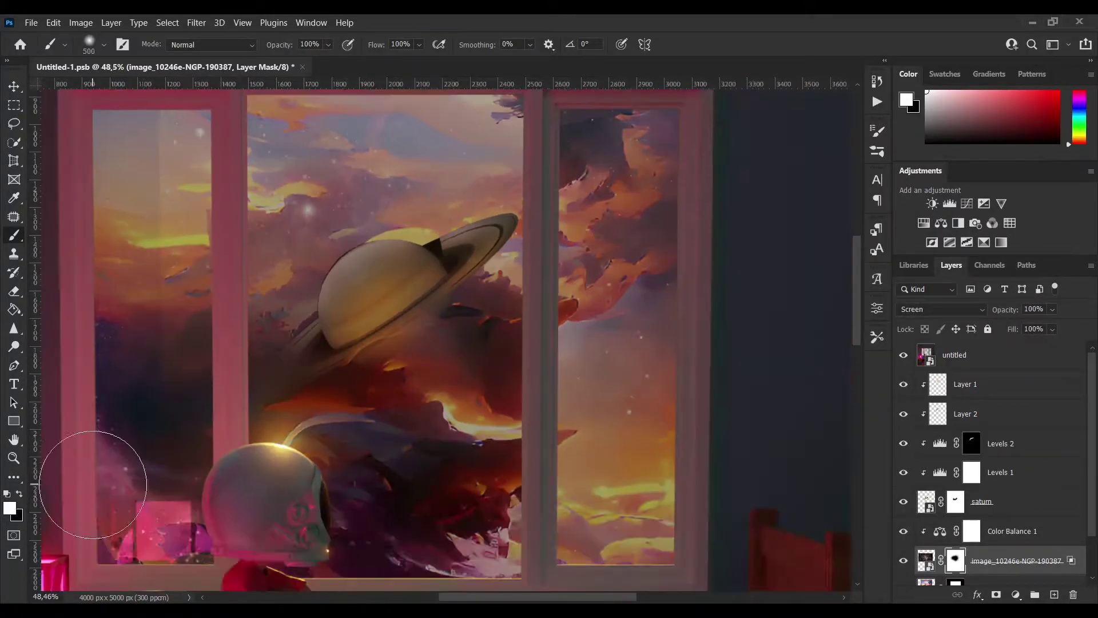
pyautogui.keyDown('alt'); pyautogui.scroll(-2, 93, 466); pyautogui.keyUp('alt')
pyautogui.keyDown('alt'); pyautogui.scroll(-3, 430, 529); pyautogui.keyUp('alt')
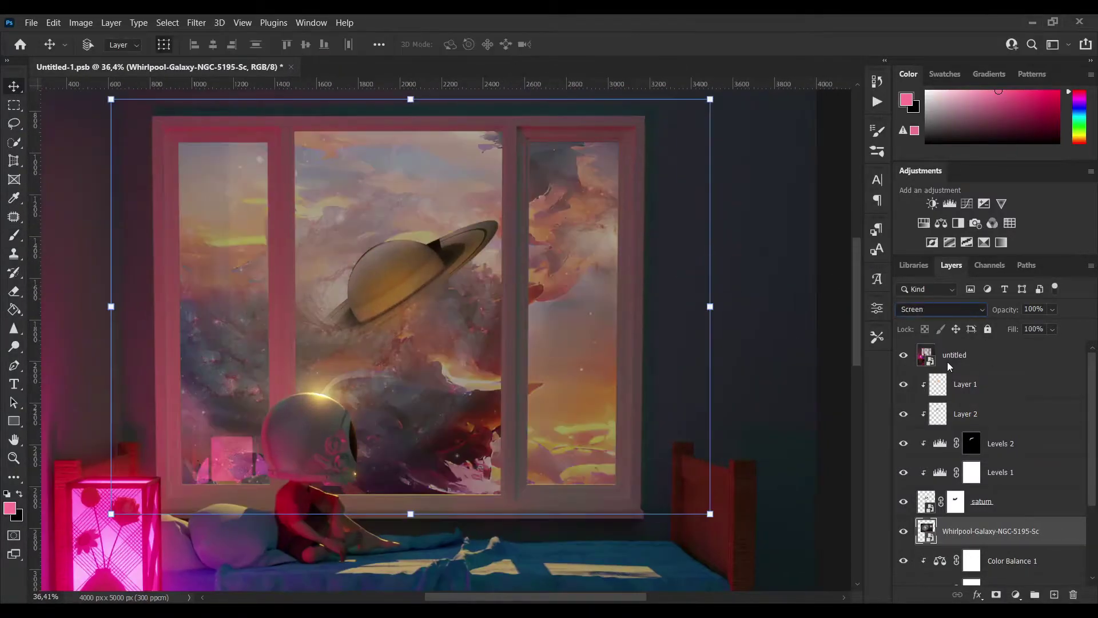
# Step: Try the Whirlpool-Galaxy-NGC-5195-Sc image in Screen mode, reordering its layer above Saturn's layers and repositioning it in the window
pyautogui.moveTo(400, 320); pyautogui.dragTo(468, 294)
pyautogui.moveTo(993, 531); pyautogui.dragTo(993, 369)
pyautogui.moveTo(457, 286); pyautogui.dragTo(477, 362)
pyautogui.click(941, 310)
pyautogui.click(940, 355)
pyautogui.moveTo(589, 412)
pyautogui.mouseDown()
pyautogui.moveTo(503, 364)
pyautogui.moveTo(606, 400)
pyautogui.mouseUp()
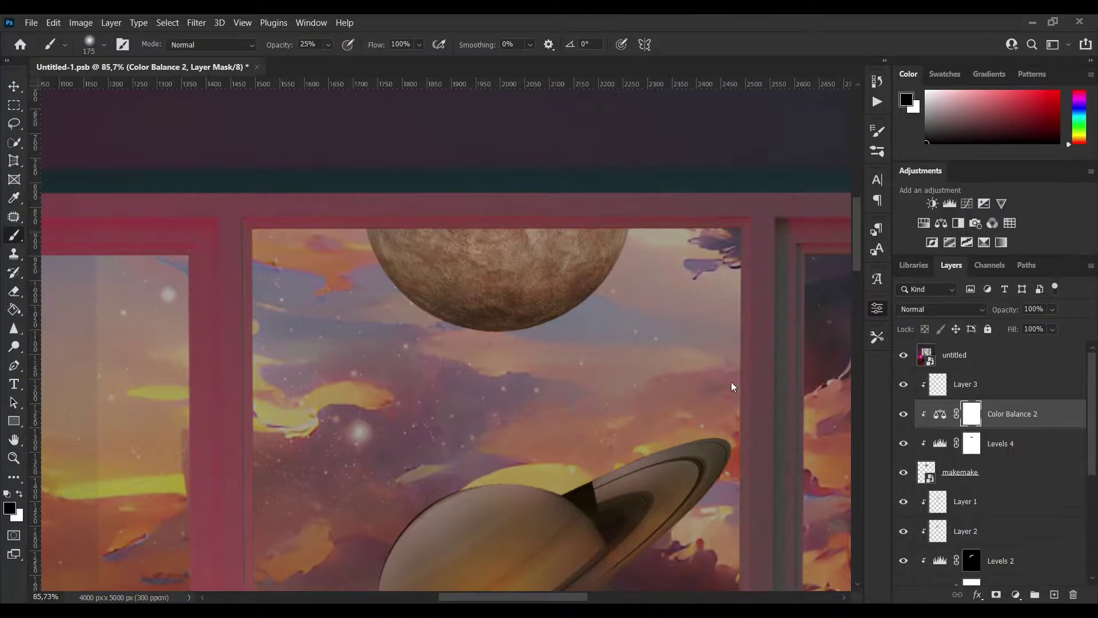
# Step: Shade the makemake planet with clipped Levels adjustments, inverting one mask and painting it white with the 25% opacity brush
pyautogui.keyDown('alt'); pyautogui.scroll(-5, 826, 280); pyautogui.keyUp('alt')
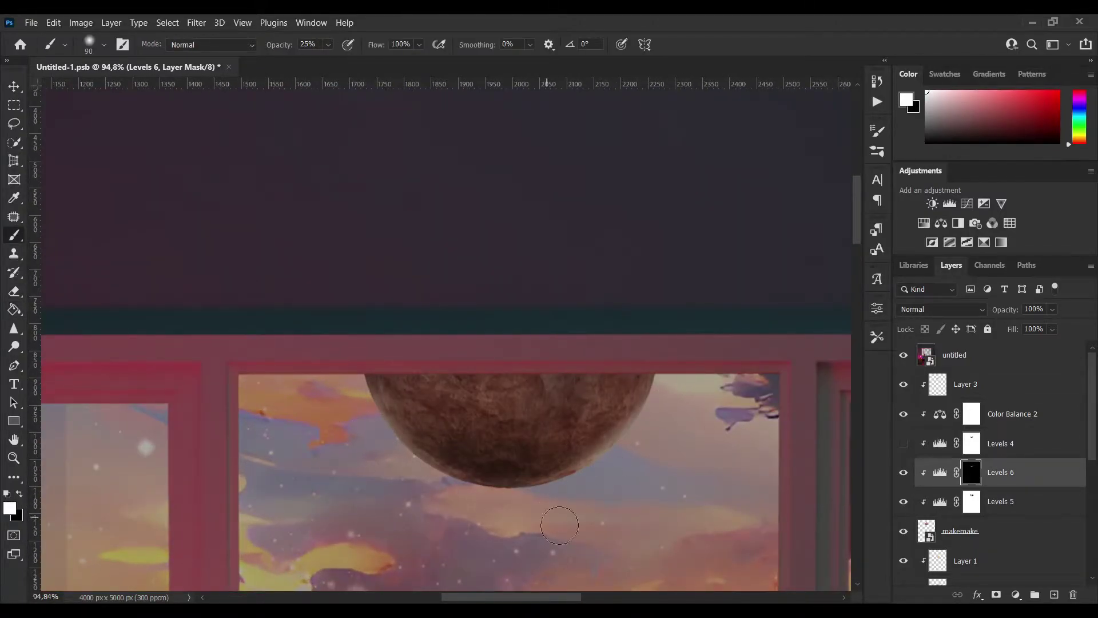
pyautogui.keyDown('alt'); pyautogui.scroll(-2, 549, 387); pyautogui.keyUp('alt')
pyautogui.keyDown('alt'); pyautogui.scroll(-3, 645, 402); pyautogui.keyUp('alt')
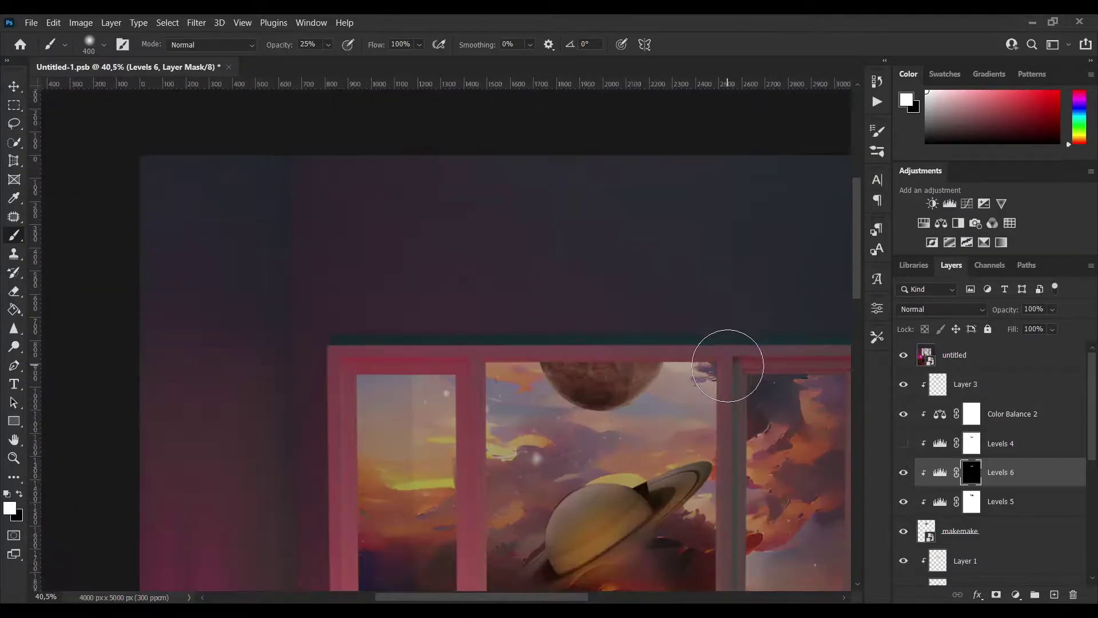
# Step: Add a clipped layer above the makemake planet's Color Balance adjustment and paint a colour tint across the planet
pyautogui.hotkey('alt', '[')
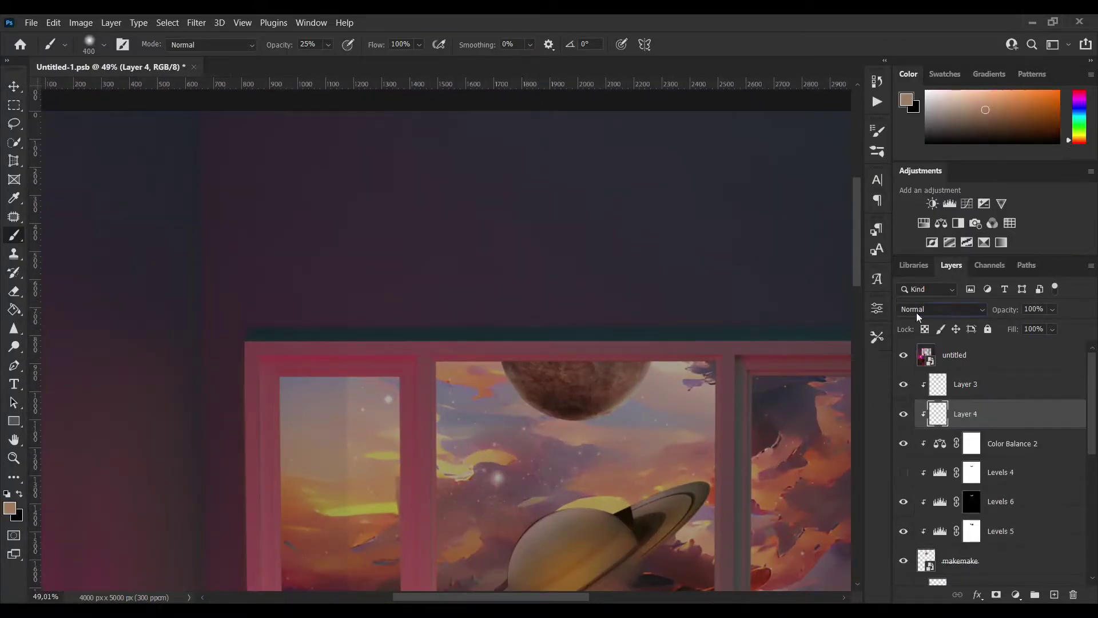
pyautogui.keyDown('alt'); pyautogui.scroll(3, 482, 501); pyautogui.keyUp('alt')
pyautogui.press(']')
pyautogui.press(']')
pyautogui.moveTo(492, 329); pyautogui.dragTo(647, 336)
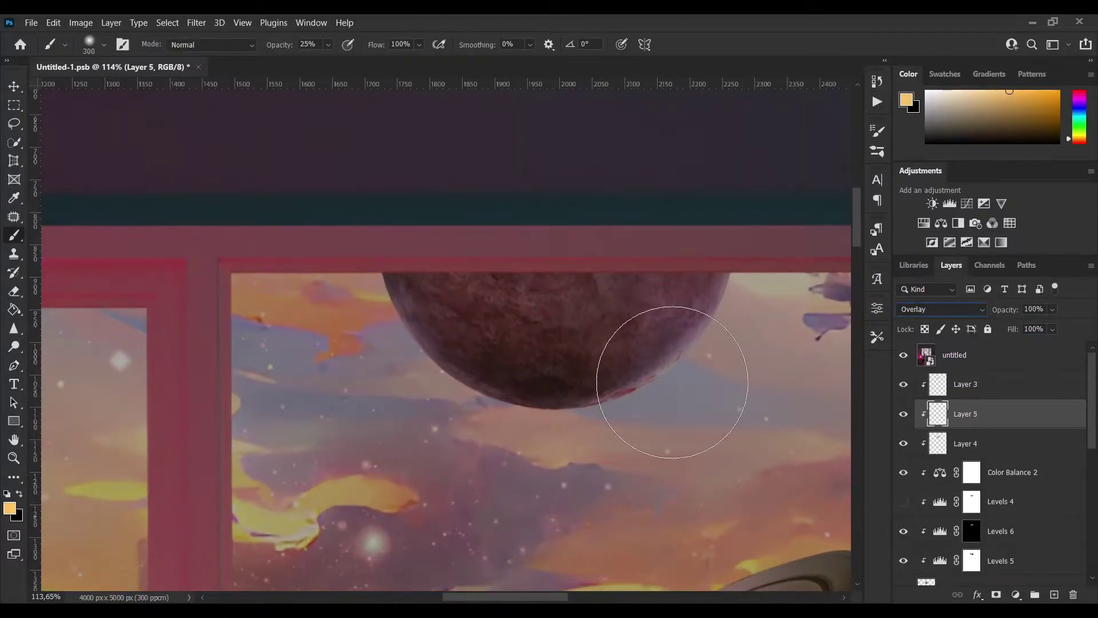
# Step: Paint an orange rim light along the makemake planet's lower edge on a clipped Overlay layer, using a small 20–30 px brush
pyautogui.keyDown('alt'); pyautogui.scroll(2, 672, 381); pyautogui.keyUp('alt')
pyautogui.press('[')
pyautogui.press('[')
pyautogui.press('[')
pyautogui.press('[')
pyautogui.press('[')
pyautogui.press('[')
pyautogui.press('[')
pyautogui.press('[')
pyautogui.press('[')
pyautogui.press('[')
pyautogui.press('[')
pyautogui.press('[')
pyautogui.press('[')
pyautogui.press('[')
pyautogui.press('[')
pyautogui.press('[')
pyautogui.press('[')
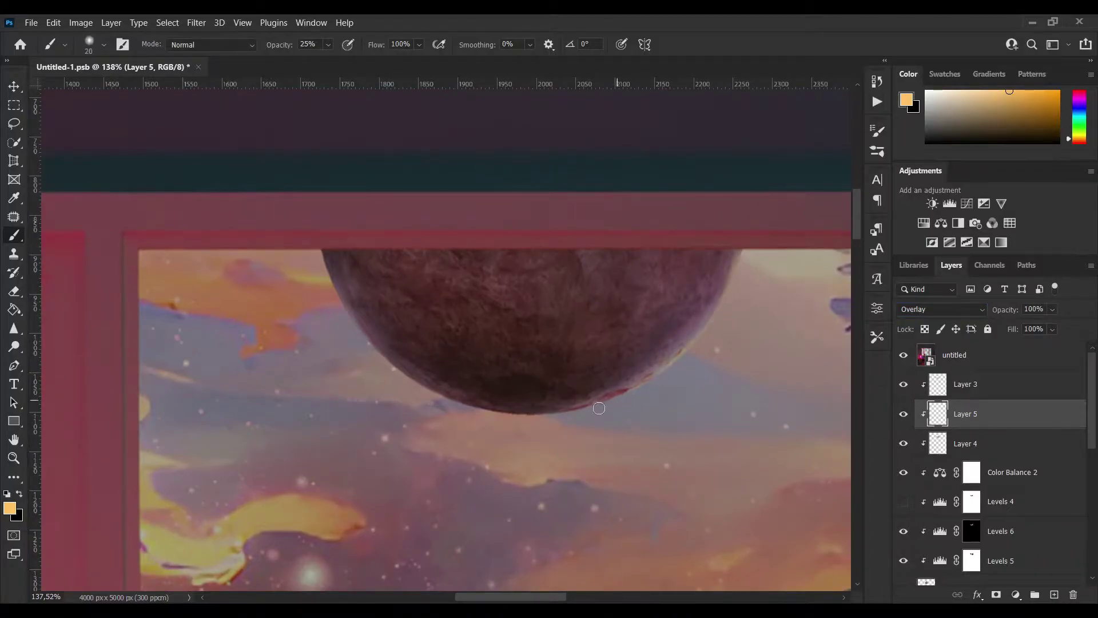
pyautogui.keyDown('alt'); pyautogui.scroll(-2, 551, 416); pyautogui.keyUp('alt')
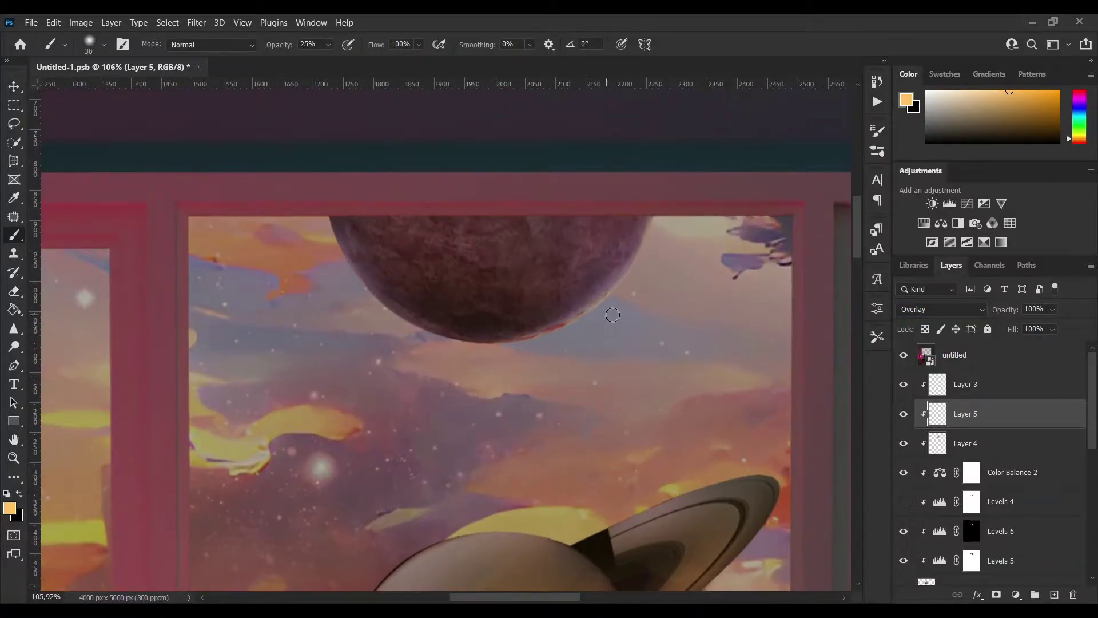
pyautogui.keyDown('alt'); pyautogui.scroll(-4, 536, 332); pyautogui.keyUp('alt')
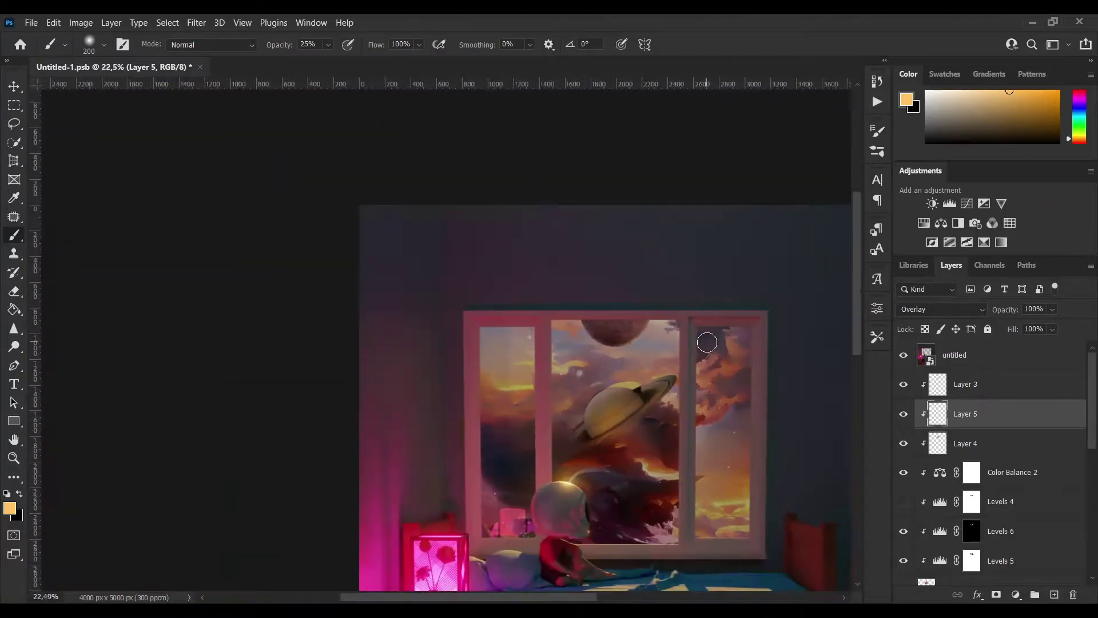
# Step: Add a layer above the makemake planet's clipped layers and brush a sampled sky colour over the planet as haze
pyautogui.keyDown('alt'); pyautogui.scroll(3, 686, 366); pyautogui.keyUp('alt')
pyautogui.keyDown('alt'); pyautogui.scroll(-4, 668, 386); pyautogui.keyUp('alt')
pyautogui.keyDown('alt'); pyautogui.scroll(3, 502, 343); pyautogui.keyUp('alt')
pyautogui.click(972, 384)
pyautogui.hotkey('ctrl', 'shift', 'alt', 'n')
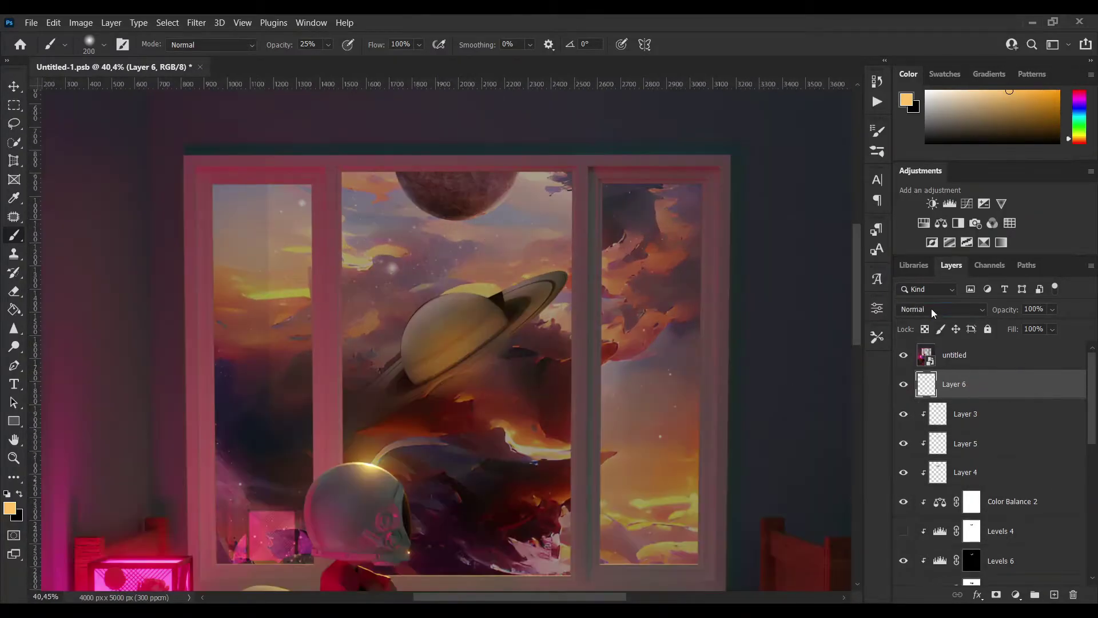
pyautogui.keyDown('alt'); pyautogui.scroll(3, 394, 166); pyautogui.keyUp('alt')
pyautogui.keyDown('alt'); pyautogui.click(395, 209); pyautogui.keyUp('alt')
pyautogui.press(']')
pyautogui.press(']')
pyautogui.press(']')
pyautogui.press(']')
pyautogui.moveTo(417, 225); pyautogui.dragTo(555, 214)
pyautogui.keyDown('alt'); pyautogui.scroll(-5, 366, 146); pyautogui.keyUp('alt')
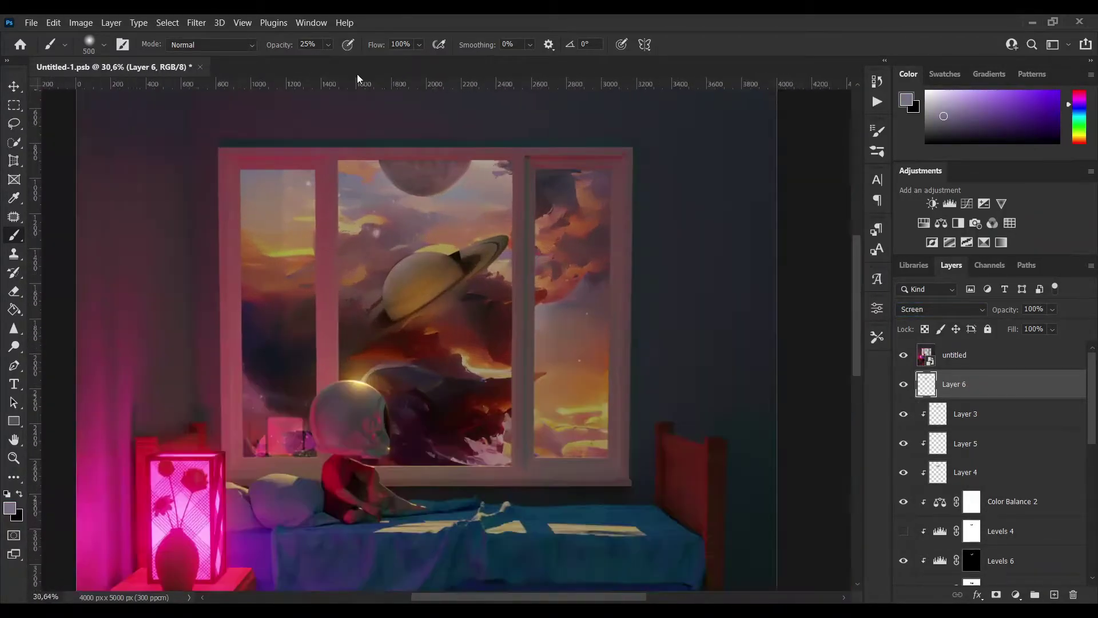
# Step: Set the haze layer to Screen and repaint soft haze over the makemake planet with a 300 px brush
pyautogui.keyDown('alt'); pyautogui.scroll(4, 403, 152); pyautogui.keyUp('alt')
pyautogui.click(941, 310)
pyautogui.click(931, 414)
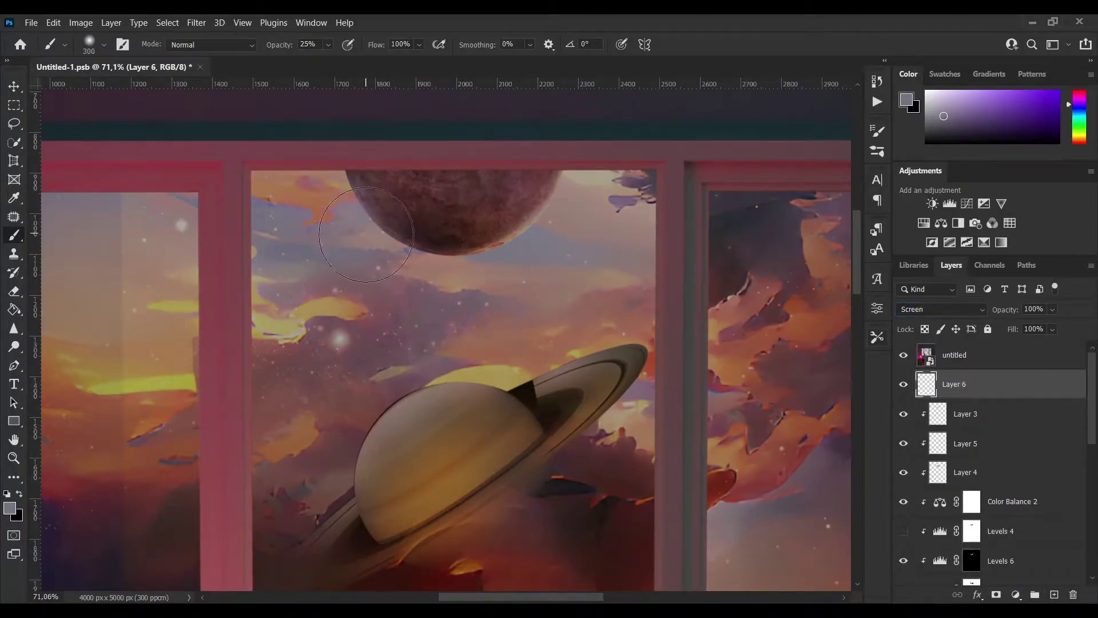
pyautogui.moveTo(492, 240); pyautogui.dragTo(457, 229)
pyautogui.keyDown('alt'); pyautogui.scroll(-7, 563, 317); pyautogui.keyUp('alt')
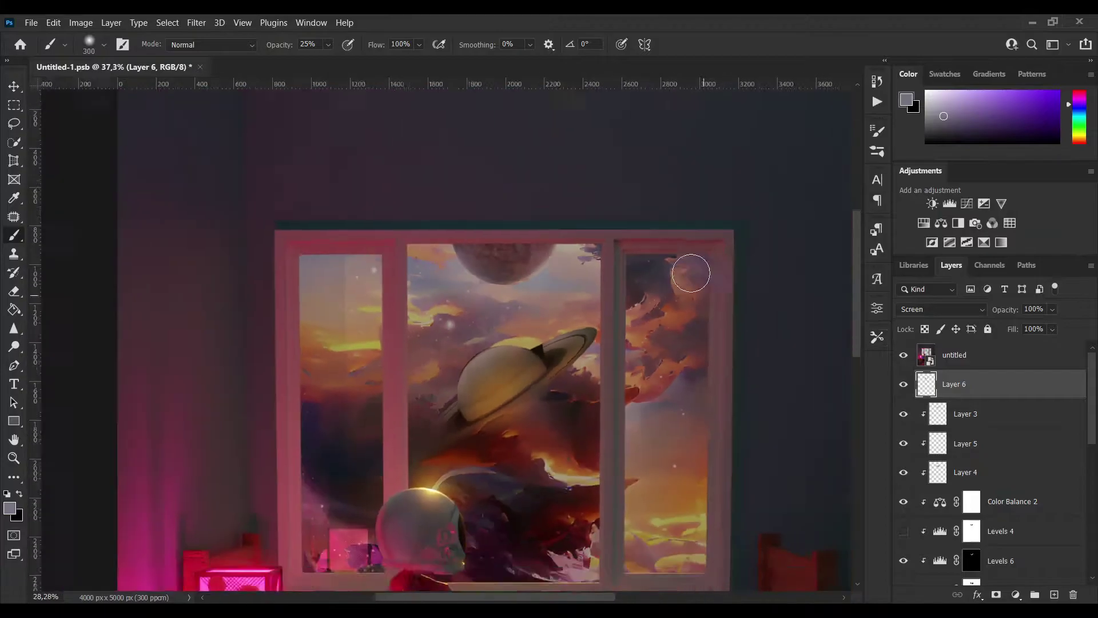
# Step: Group the makemake planet with its haze and clipped adjustment layers, and save the document
pyautogui.keyDown('alt'); pyautogui.click(902, 396); pyautogui.keyUp('alt')
pyautogui.keyDown('alt'); pyautogui.scroll(1, 646, 264); pyautogui.keyUp('alt')
pyautogui.keyDown('alt'); pyautogui.scroll(-2, 659, 265); pyautogui.keyUp('alt')
pyautogui.keyDown('alt'); pyautogui.scroll(2, 510, 246); pyautogui.keyUp('alt')
pyautogui.keyDown('shift'); pyautogui.click(1026, 472); pyautogui.keyUp('shift')
pyautogui.scroll(-5, 1026, 472)
pyautogui.keyDown('shift'); pyautogui.click(1028, 445); pyautogui.keyUp('shift')
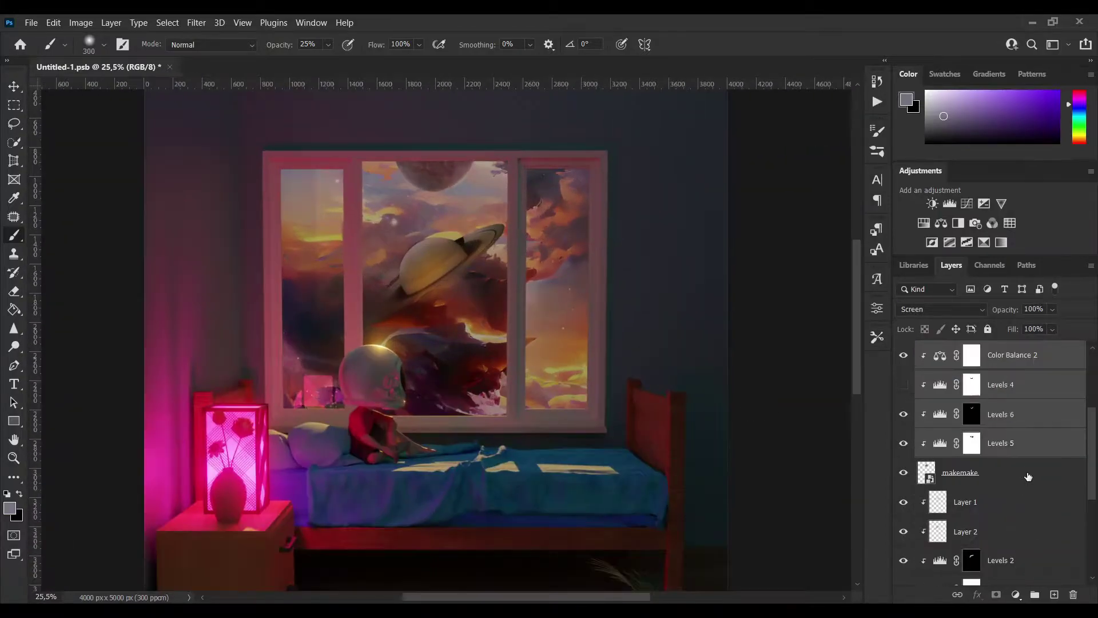
pyautogui.keyDown('shift'); pyautogui.click(1029, 474); pyautogui.keyUp('shift')
pyautogui.hotkey('ctrl', 'g')
pyautogui.hotkey('ctrl', 's')
# Step: Place the pluto image beside the astronaut's helmet, mask it into the clouds and clip Color Balance and Levels adjustments to it
pyautogui.moveTo(0, 361); pyautogui.dragTo(85, 360)
pyautogui.moveTo(211, 179); pyautogui.dragTo(464, 533)
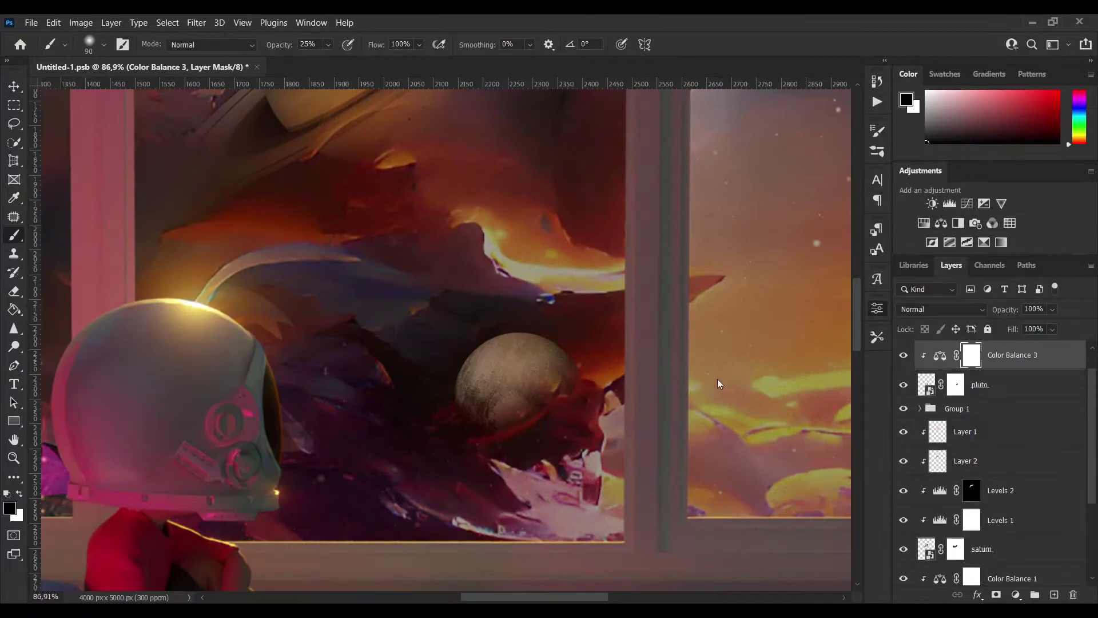
pyautogui.click(950, 203)
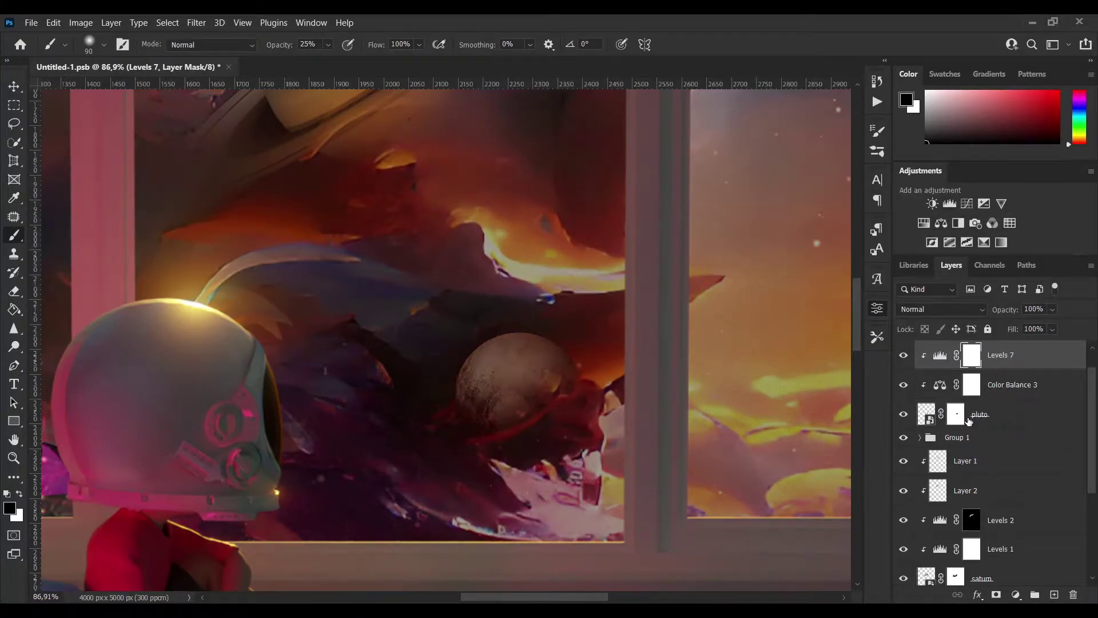
# Step: Add a clipped Overlay layer above pluto and paint warm orange light onto the planet with a 150 px brush
pyautogui.keyDown('alt'); pyautogui.click(521, 341); pyautogui.keyUp('alt')
pyautogui.hotkey('ctrl', 'shift', 'alt', 'n')
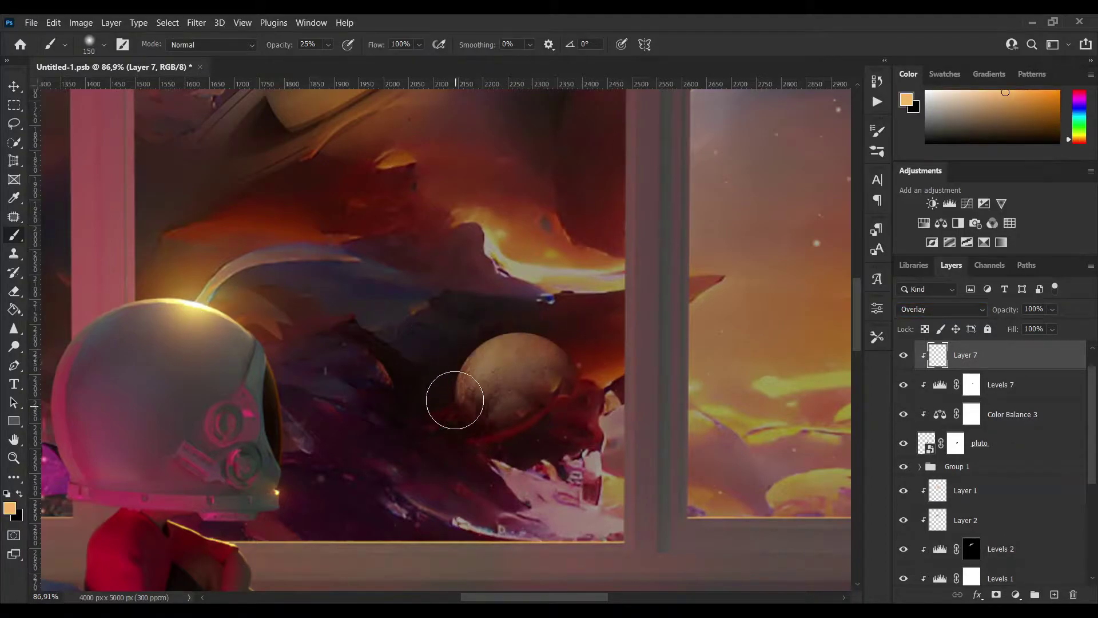
pyautogui.keyDown('alt'); pyautogui.scroll(-2, 500, 335); pyautogui.keyUp('alt')
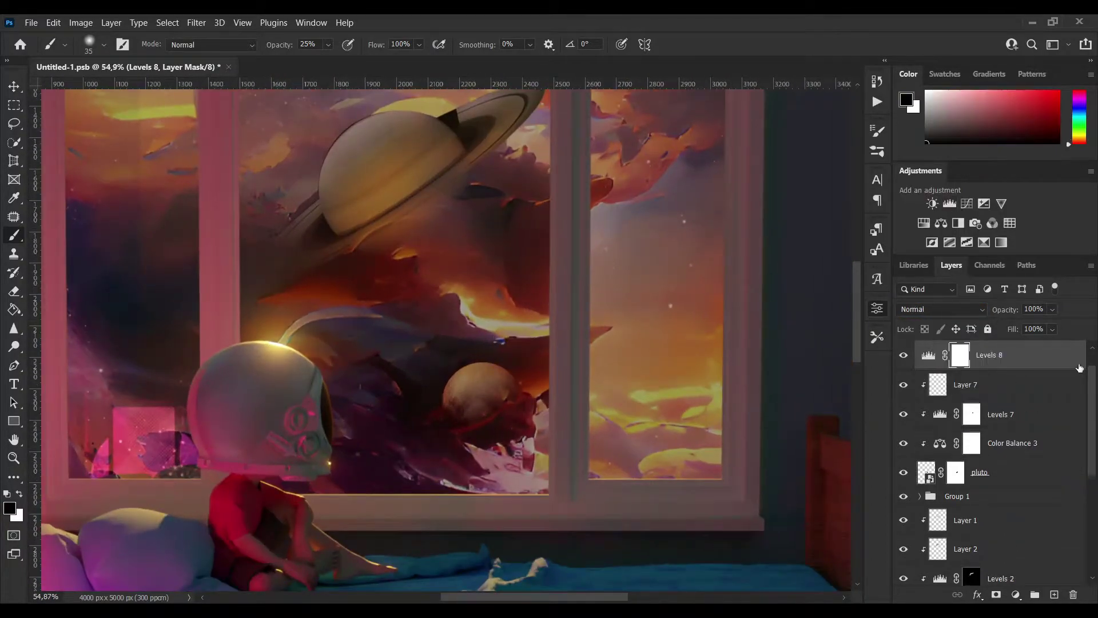
# Step: Clip a second Levels adjustment to pluto beneath the Overlay layer, invert its mask and paint highlights along the planet's edge
pyautogui.hotkey('ctrl', '[')
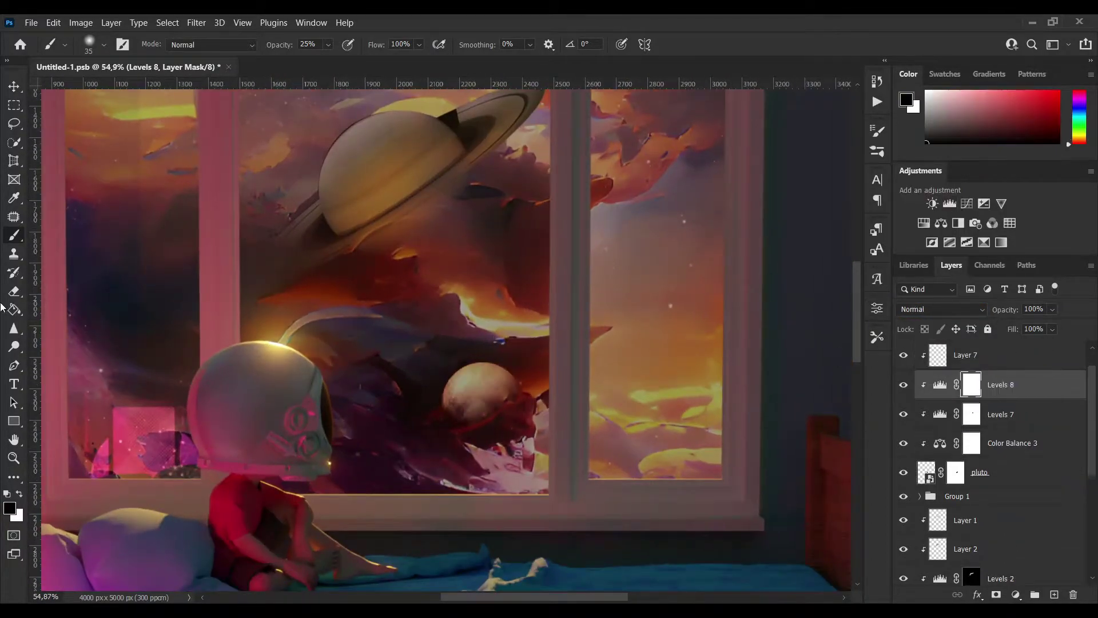
pyautogui.keyDown('alt'); pyautogui.scroll(4, 619, 384); pyautogui.keyUp('alt')
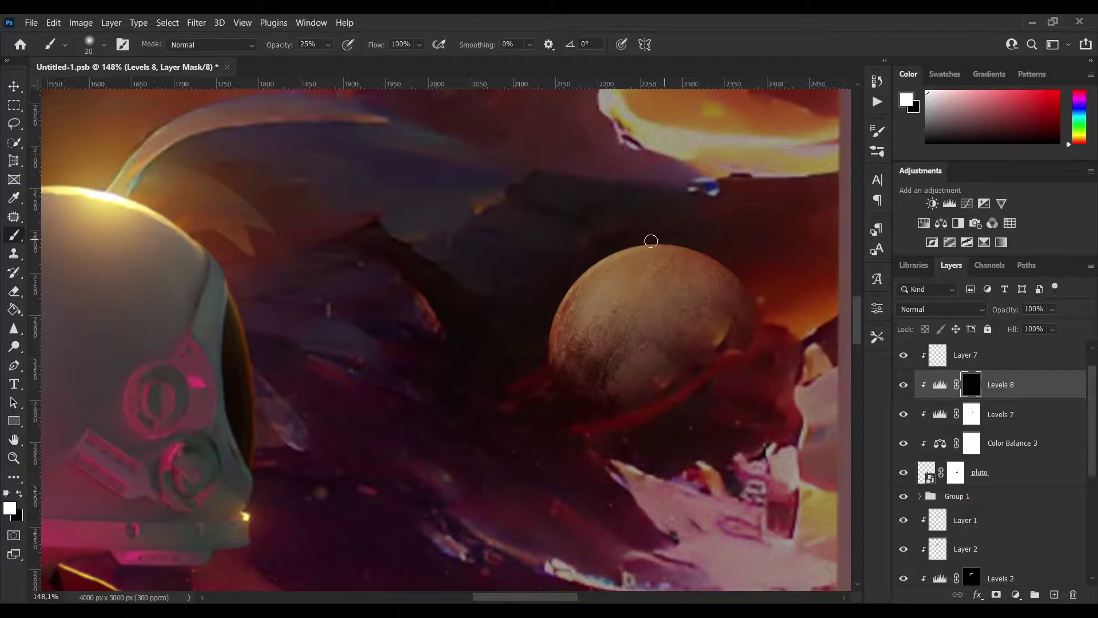
pyautogui.keyDown('alt'); pyautogui.scroll(-5, 650, 245); pyautogui.keyUp('alt')
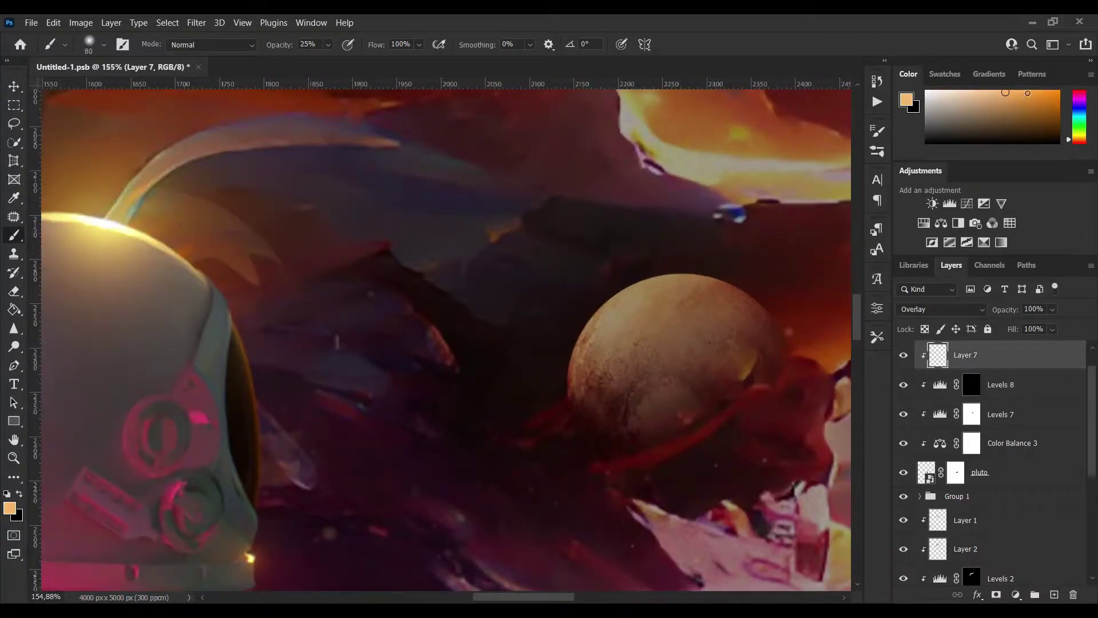
pyautogui.keyDown('alt'); pyautogui.scroll(-6, 614, 446); pyautogui.keyUp('alt')
# Step: Paint black on the mask of Saturn's first Levels adjustment with a 250 px brush to brighten the planet's upper side
pyautogui.keyDown('alt'); pyautogui.scroll(3, 649, 238); pyautogui.keyUp('alt')
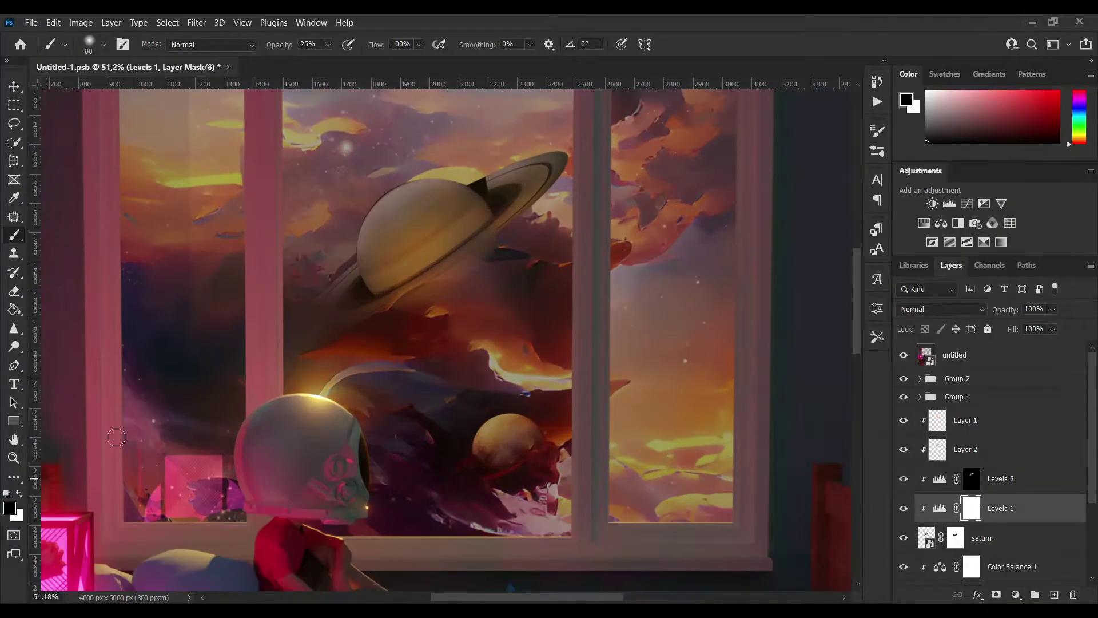
pyautogui.keyDown('alt'); pyautogui.scroll(1, 417, 237); pyautogui.keyUp('alt')
pyautogui.press(']')
pyautogui.press(']')
pyautogui.press(']')
pyautogui.press(']')
pyautogui.press(']')
pyautogui.press(']')
pyautogui.press(']')
pyautogui.press(']')
pyautogui.moveTo(403, 269); pyautogui.dragTo(418, 238)
pyautogui.keyDown('alt'); pyautogui.scroll(-10, 733, 309); pyautogui.keyUp('alt')
pyautogui.keyDown('alt'); pyautogui.scroll(7, 508, 272); pyautogui.keyUp('alt')
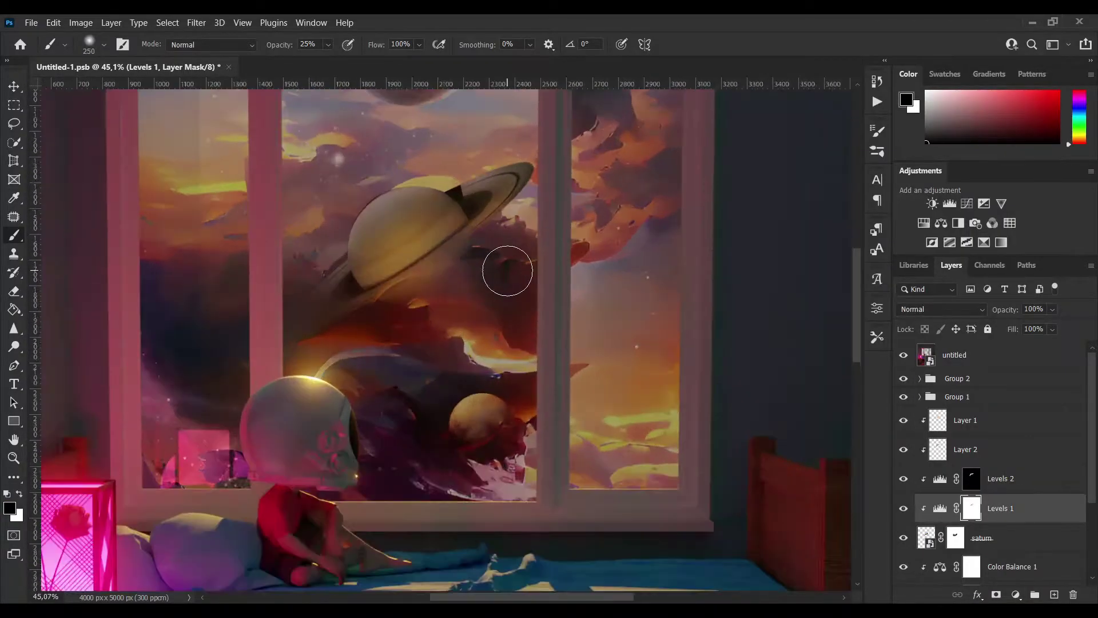
# Step: Enlarge the Killer Klowns poster to 23.76% and place it on the wall beside the window's right edge
pyautogui.keyDown('alt'); pyautogui.scroll(-8, 713, 377); pyautogui.keyUp('alt')
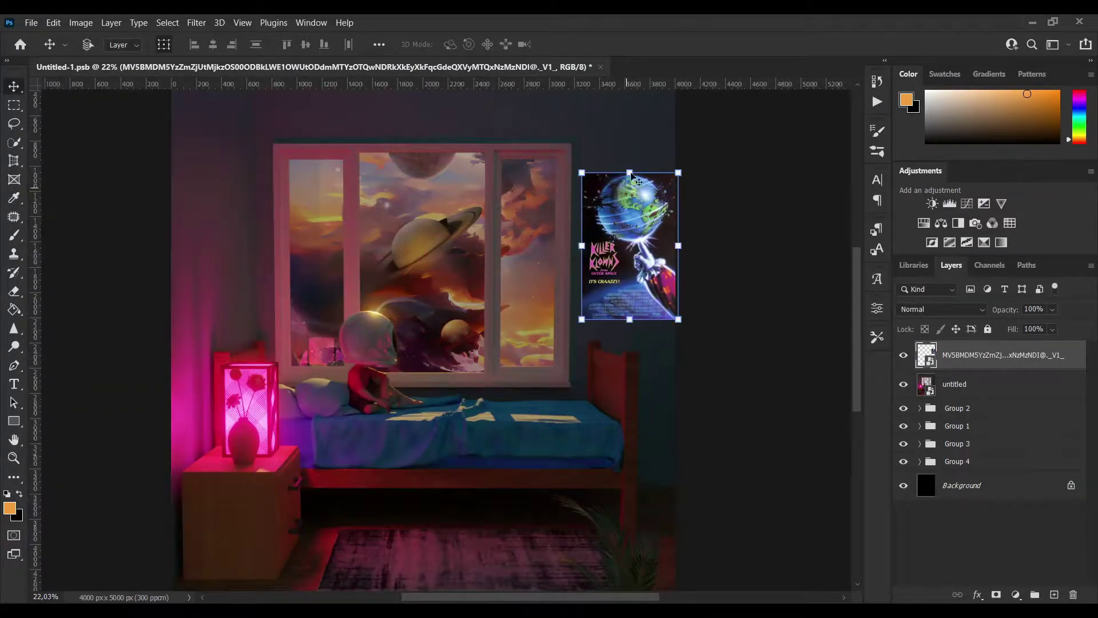
pyautogui.moveTo(630, 173); pyautogui.dragTo(634, 152)
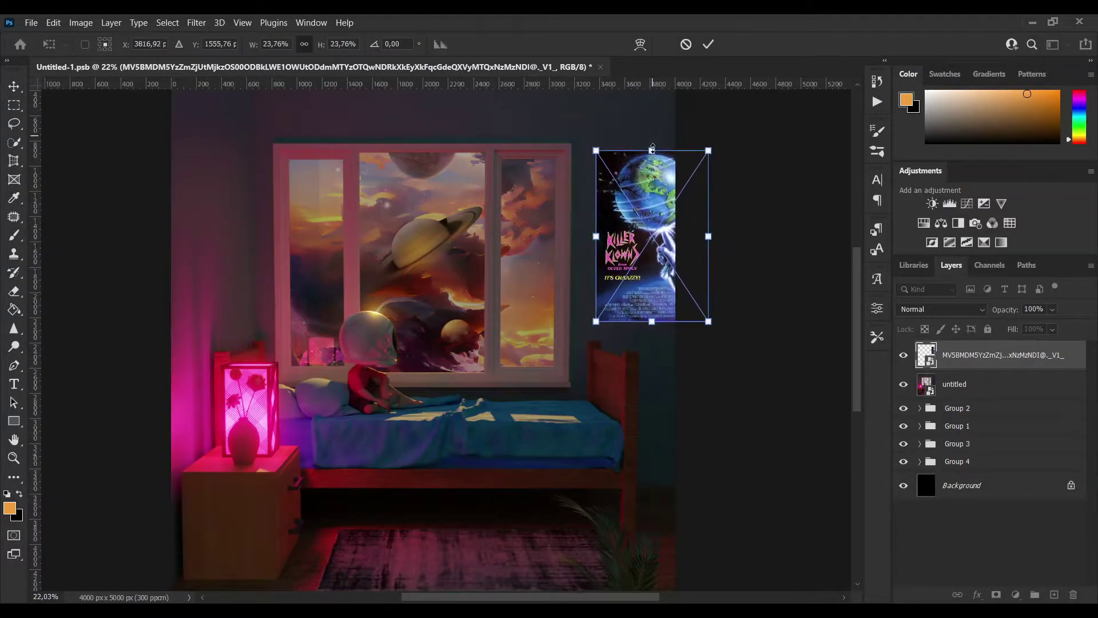
pyautogui.click(711, 45)
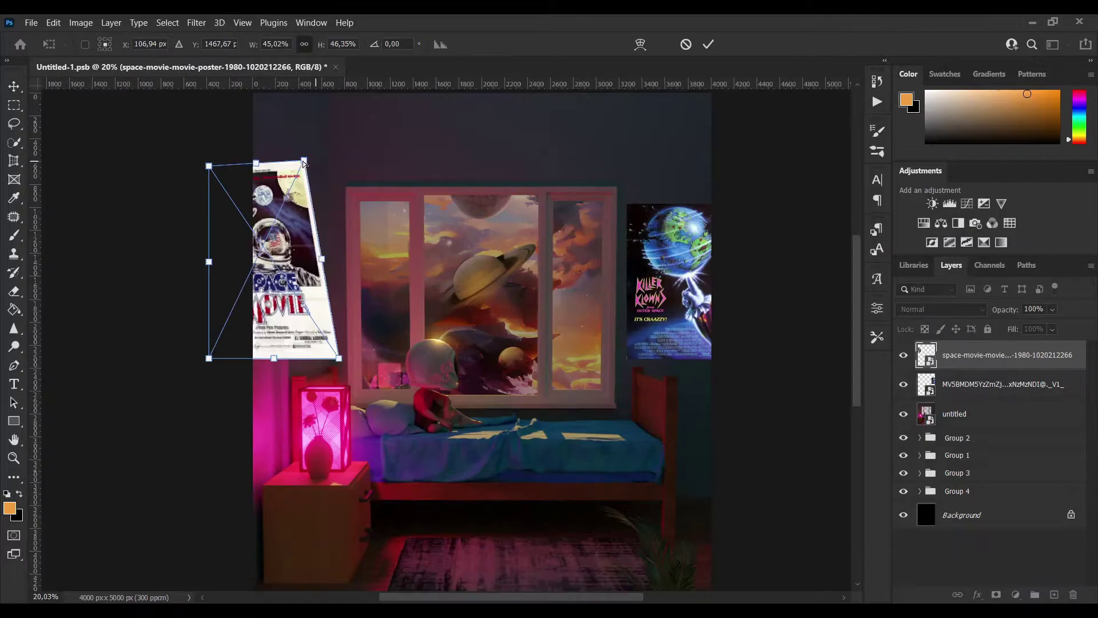
# Step: Reshape the Space Movie poster and move it onto the left wall beside the window
pyautogui.moveTo(253, 356); pyautogui.dragTo(238, 359)
pyautogui.click(708, 45)
pyautogui.moveTo(274, 295); pyautogui.dragTo(347, 344)
pyautogui.keyDown('alt'); pyautogui.scroll(6, 303, 367); pyautogui.keyUp('alt')
pyautogui.hotkey('ctrl', 't')
pyautogui.click(708, 44)
# Step: Distort the Space Movie poster's corners to follow the left wall's perspective above the lamp
pyautogui.hotkey('ctrl', 't')
pyautogui.keyDown('ctrl'); pyautogui.moveTo(237, 356); pyautogui.dragTo(276, 374); pyautogui.keyUp('ctrl')
pyautogui.keyDown('ctrl'); pyautogui.moveTo(347, 359); pyautogui.dragTo(355, 352); pyautogui.keyUp('ctrl')
pyautogui.keyDown('alt'); pyautogui.scroll(-2, 351, 339); pyautogui.keyUp('alt')
pyautogui.keyDown('alt'); pyautogui.scroll(-7, 354, 338); pyautogui.keyUp('alt')
pyautogui.keyDown('ctrl'); pyautogui.moveTo(338, 102); pyautogui.dragTo(291, 107); pyautogui.keyUp('ctrl')
pyautogui.keyDown('ctrl'); pyautogui.moveTo(312, 290); pyautogui.dragTo(296, 289); pyautogui.keyUp('ctrl')
pyautogui.keyDown('ctrl'); pyautogui.moveTo(345, 105); pyautogui.dragTo(335, 123); pyautogui.keyUp('ctrl')
pyautogui.keyDown('ctrl'); pyautogui.moveTo(347, 276); pyautogui.dragTo(342, 273); pyautogui.keyUp('ctrl')
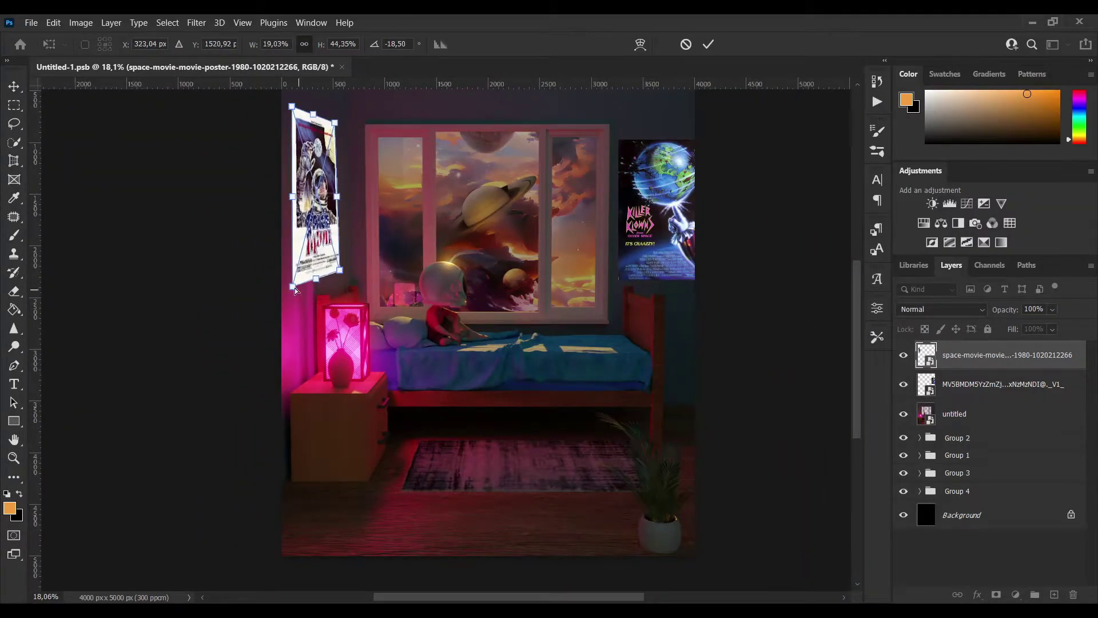
pyautogui.click(708, 44)
pyautogui.keyDown('alt'); pyautogui.scroll(4, 378, 280); pyautogui.keyUp('alt')
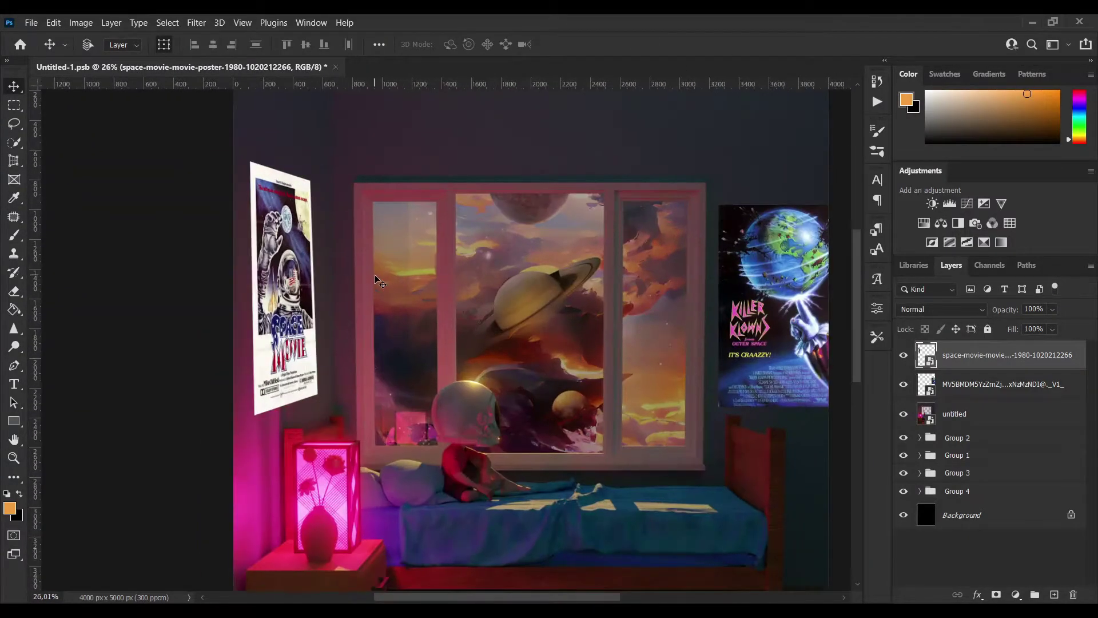
# Step: Group both wall posters in Overlay mode and position drop shadows behind the Killer Klowns and Space Movie posters
pyautogui.keyDown('alt'); pyautogui.scroll(-3, 374, 280); pyautogui.keyUp('alt')
pyautogui.keyDown('alt'); pyautogui.scroll(1, 374, 280); pyautogui.keyUp('alt')
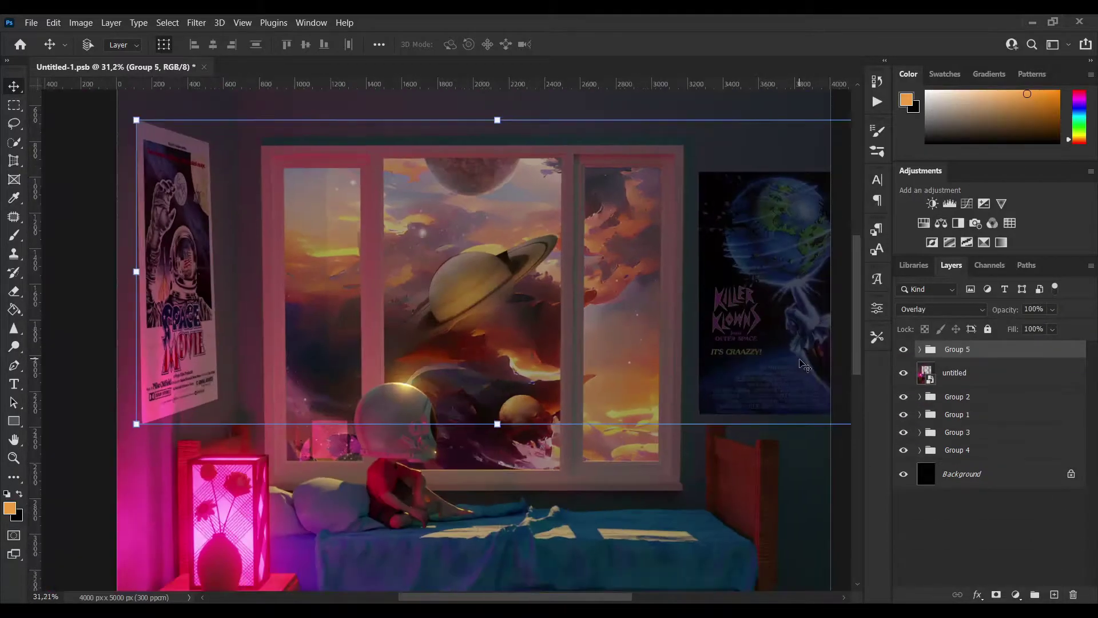
pyautogui.click(974, 406)
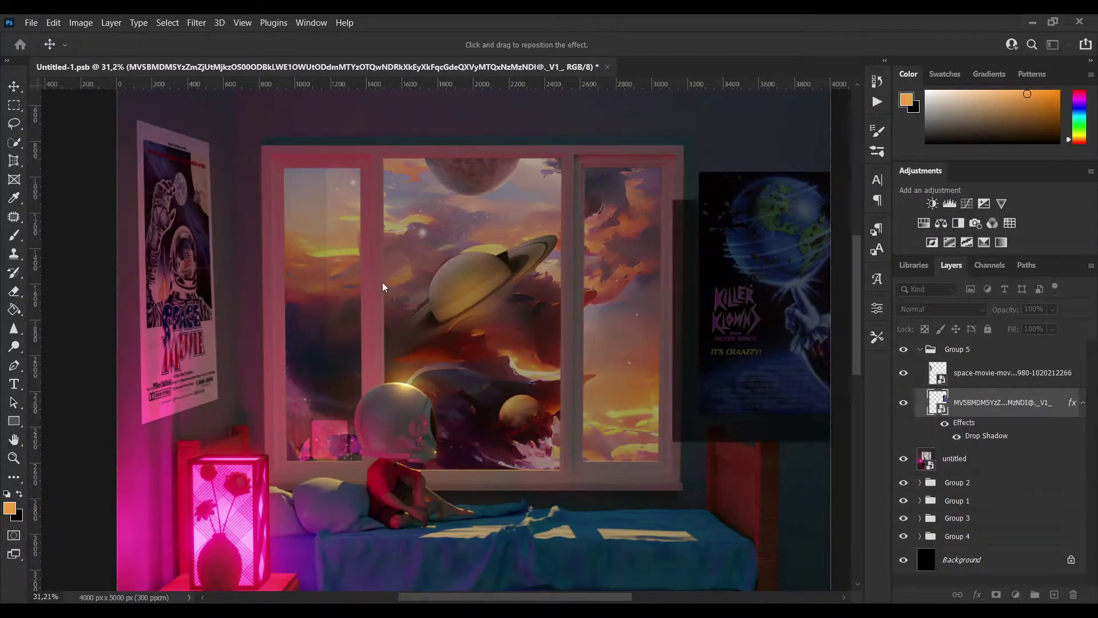
pyautogui.moveTo(744, 320); pyautogui.dragTo(741, 296)
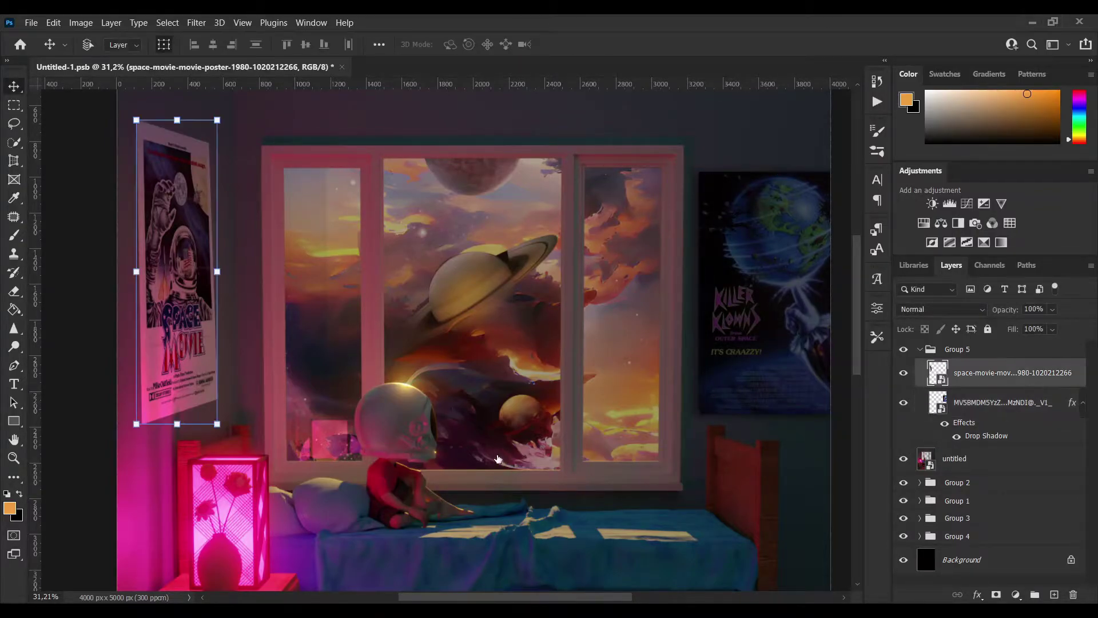
pyautogui.moveTo(499, 460); pyautogui.dragTo(480, 462)
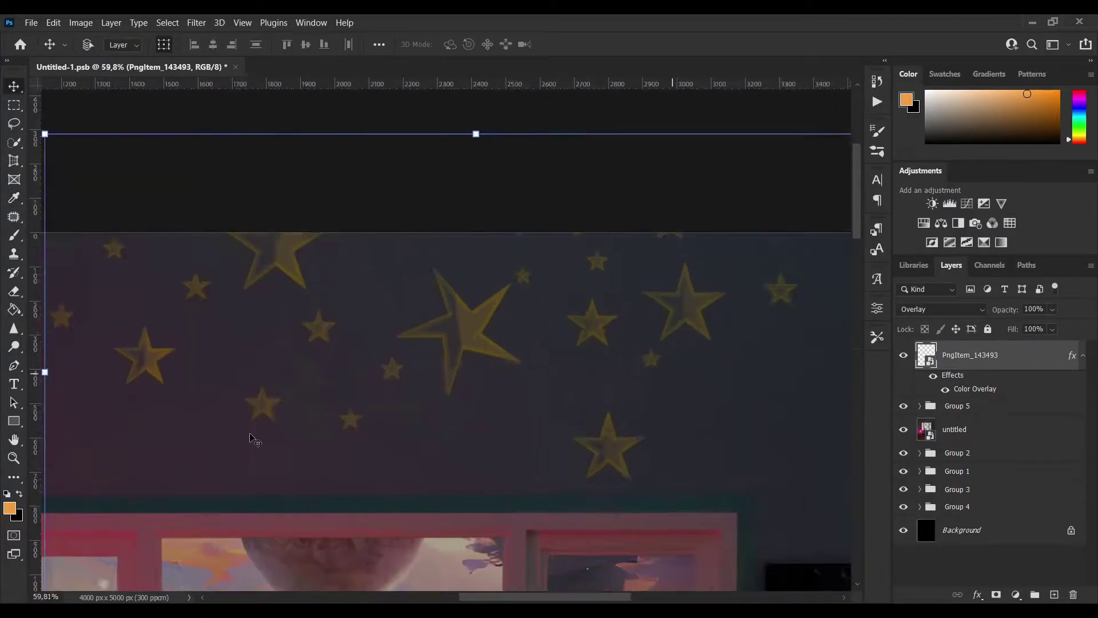
# Step: Spread Overlay-mode copies of the PngItem_143493 stars with Color Overlay effects and masks across the bedroom walls
pyautogui.click(312, 44)
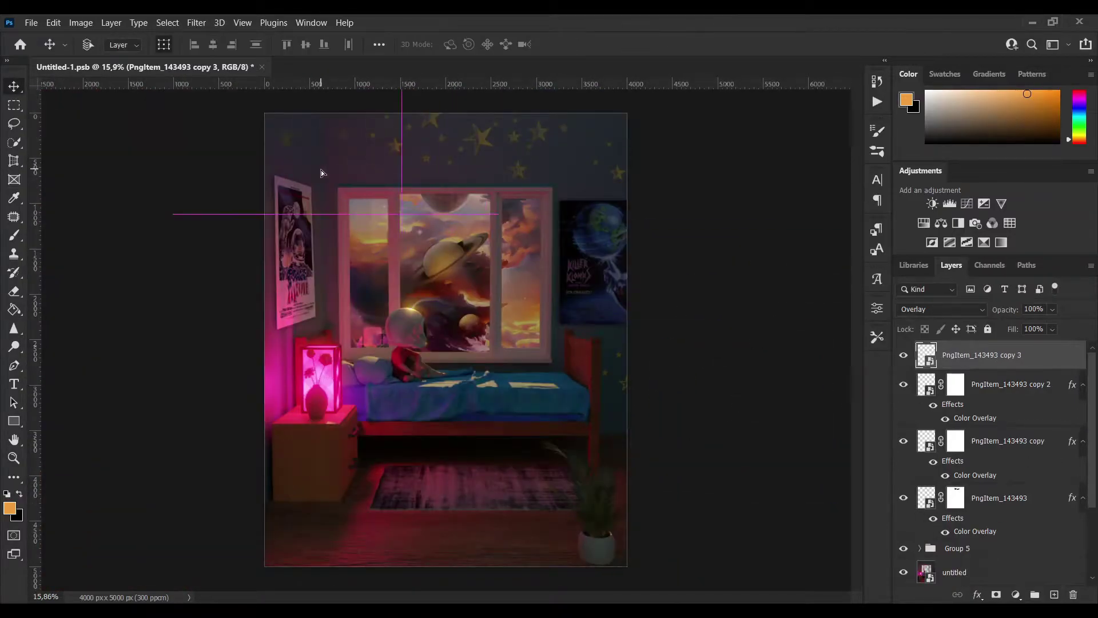
pyautogui.keyDown('alt'); pyautogui.scroll(5, 321, 170); pyautogui.keyUp('alt')
pyautogui.moveTo(404, 188); pyautogui.dragTo(388, 172)
pyautogui.keyDown('alt'); pyautogui.scroll(-1, 387, 171); pyautogui.keyUp('alt')
pyautogui.moveTo(323, 150)
pyautogui.mouseDown()
pyautogui.moveTo(335, 167)
pyautogui.moveTo(318, 163)
pyautogui.mouseUp()
pyautogui.keyDown('alt'); pyautogui.scroll(-1, 465, 212); pyautogui.keyUp('alt')
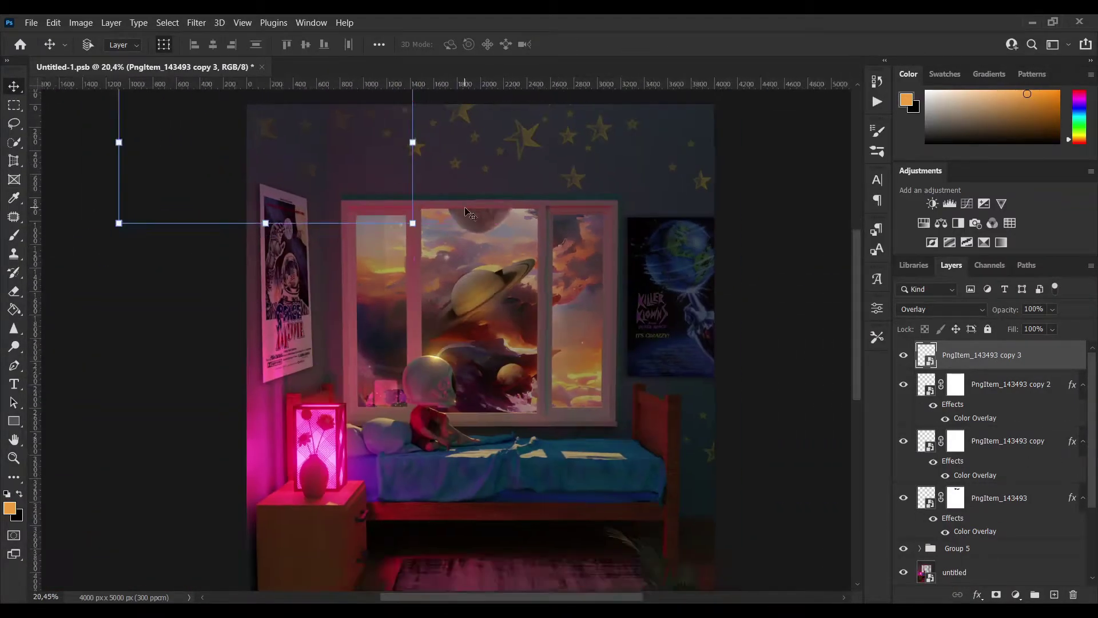
pyautogui.keyDown('alt'); pyautogui.scroll(-3, 465, 210); pyautogui.keyUp('alt')
pyautogui.moveTo(675, 167); pyautogui.dragTo(652, 166)
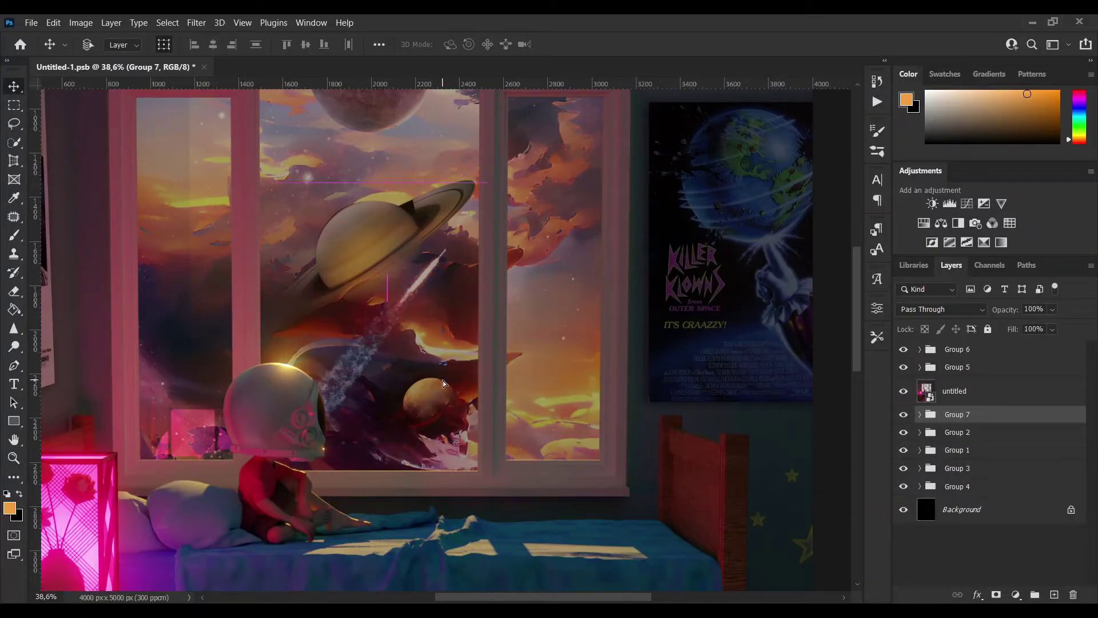
# Step: Reposition the rocket group below Saturn and add the spacex trail near makemake in Screen mode with a clipped Levels adjustment
pyautogui.moveTo(443, 383); pyautogui.dragTo(413, 424)
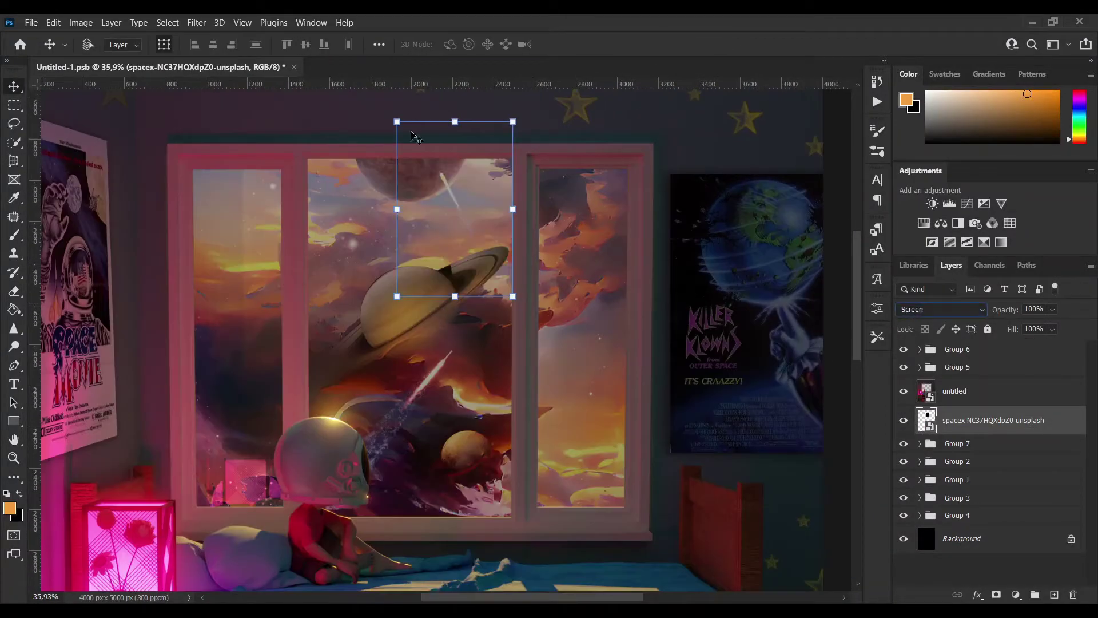
pyautogui.keyDown('alt'); pyautogui.scroll(3, 457, 220); pyautogui.keyUp('alt')
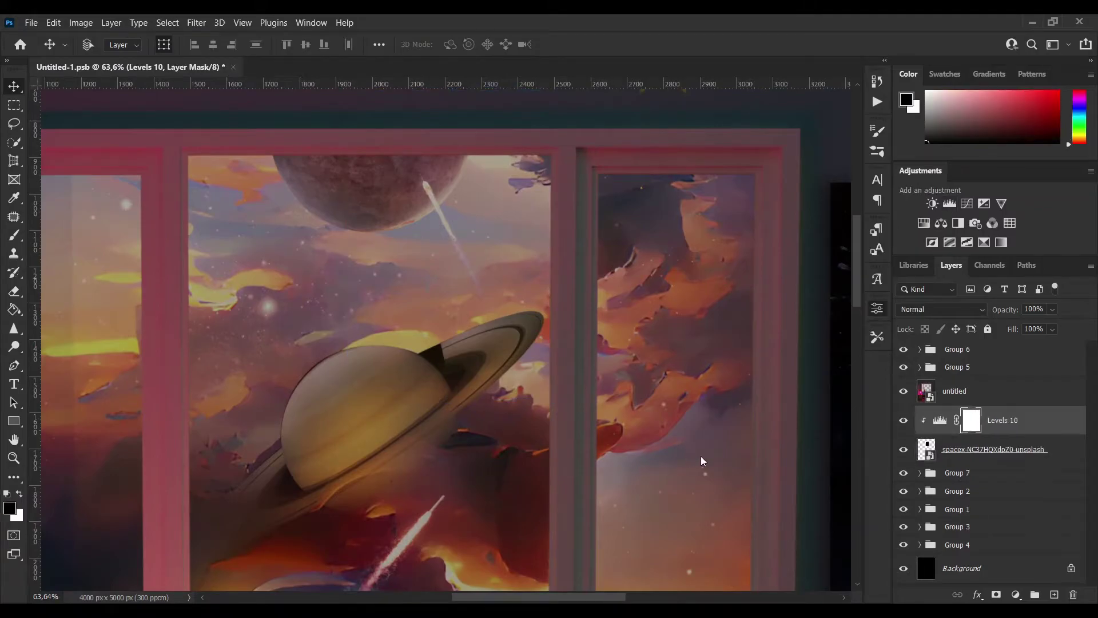
pyautogui.keyDown('alt'); pyautogui.scroll(-3, 703, 461); pyautogui.keyUp('alt')
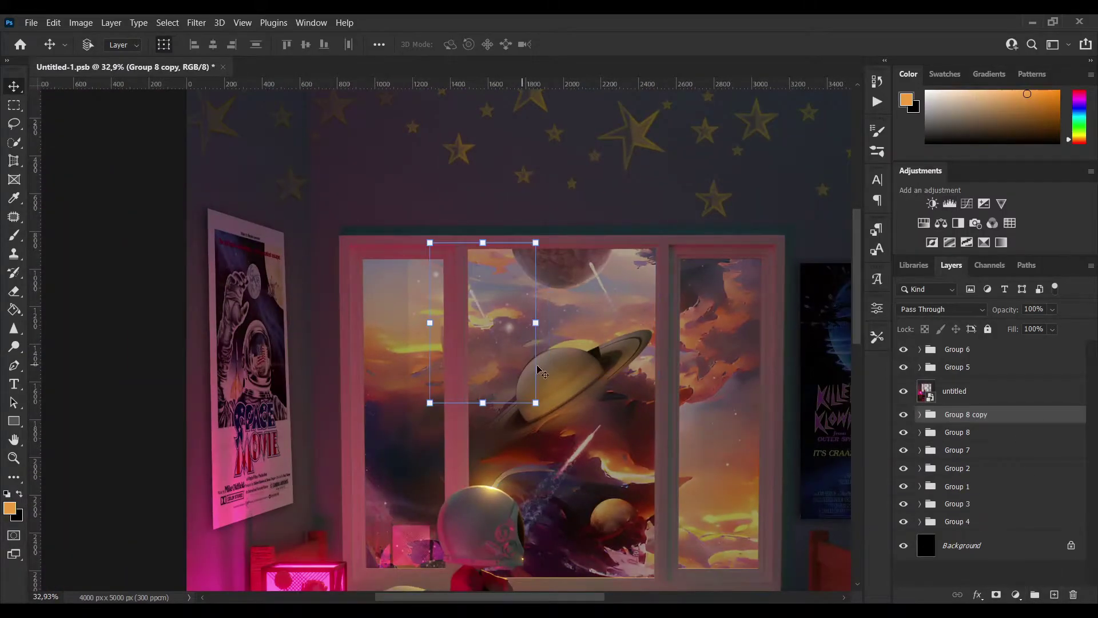
# Step: Duplicate the spacex trail group, place one trail near Saturn's upper left and hide the Group 8 copy
pyautogui.moveTo(641, 457); pyautogui.dragTo(610, 508)
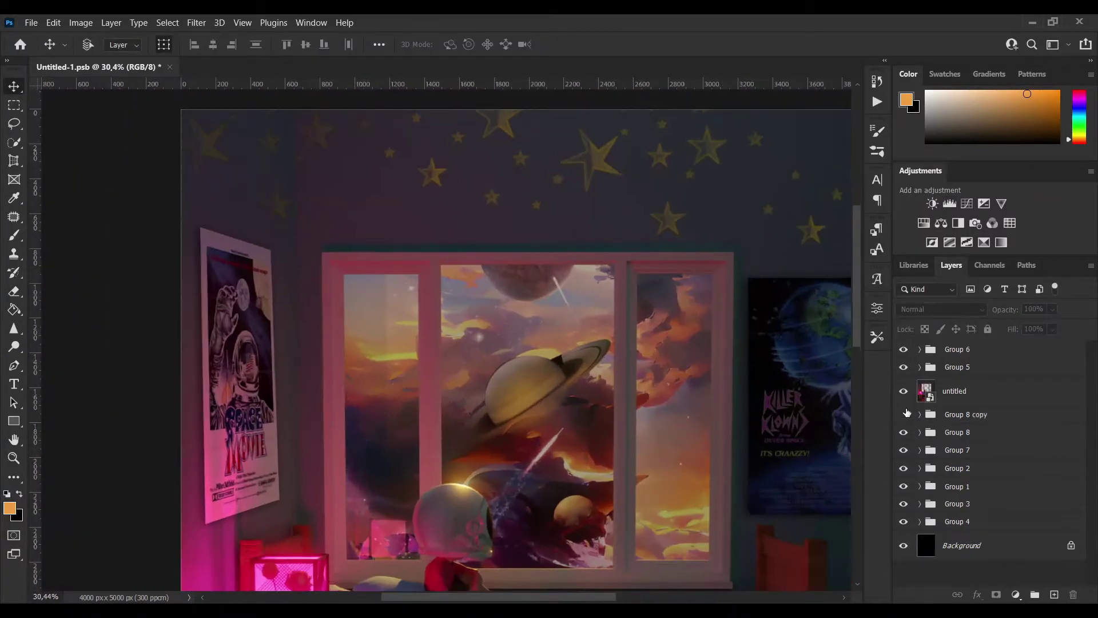
pyautogui.keyDown('alt'); pyautogui.scroll(3, 608, 354); pyautogui.keyUp('alt')
pyautogui.keyDown('alt'); pyautogui.scroll(-3, 607, 353); pyautogui.keyUp('alt')
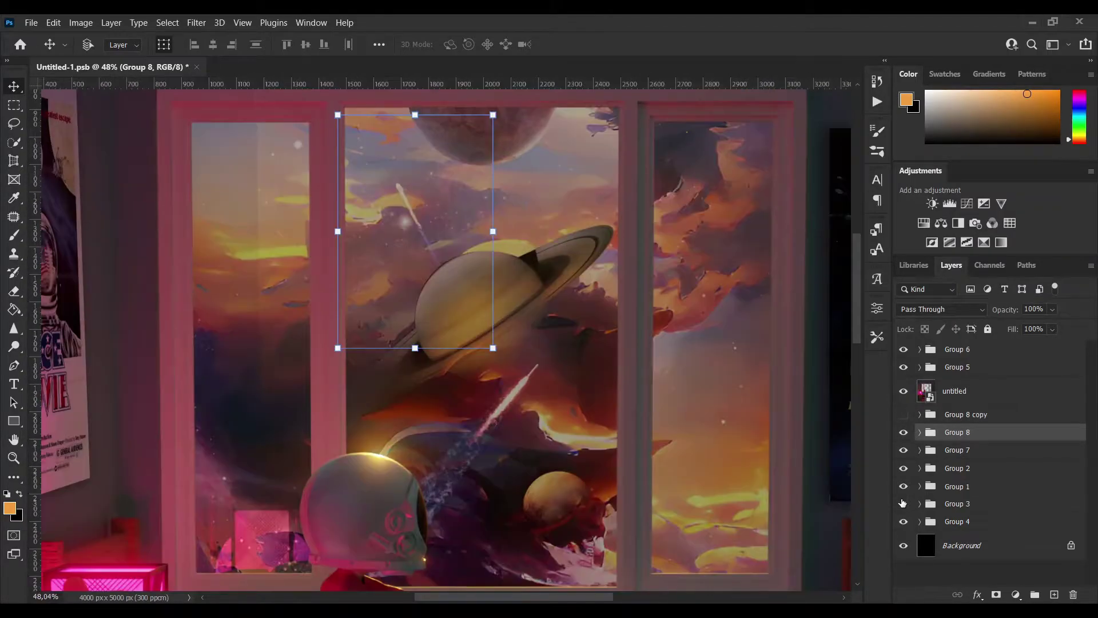
pyautogui.click(904, 450)
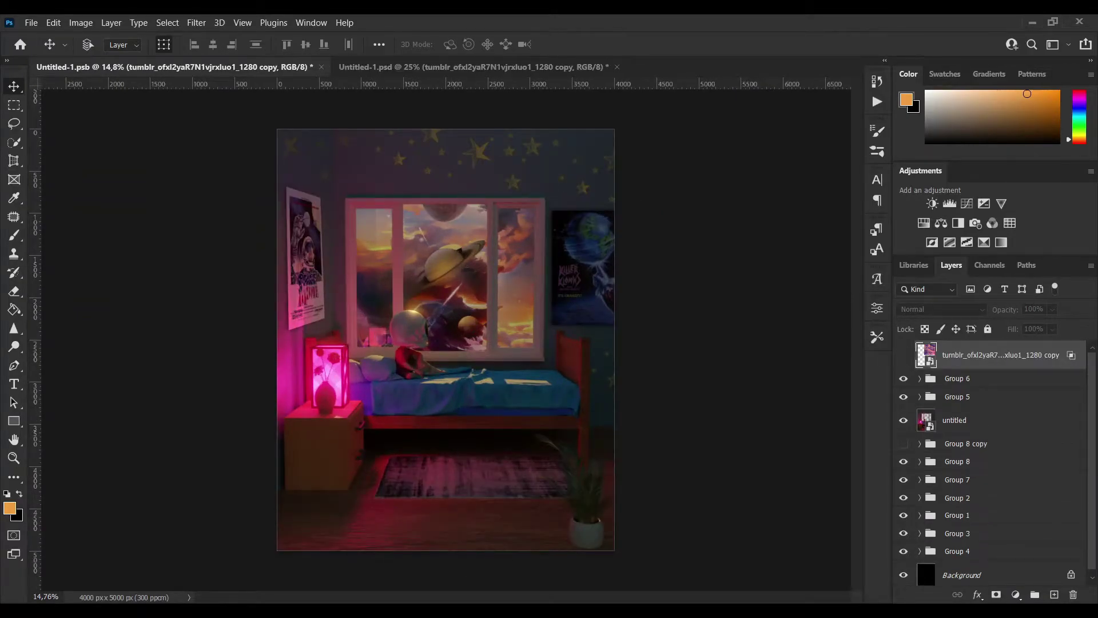
# Step: Fade the pink cloud image upward with a vertical gradient on its mask, and paint black over the clouds covering the room
pyautogui.moveTo(492, 321); pyautogui.dragTo(489, 461)
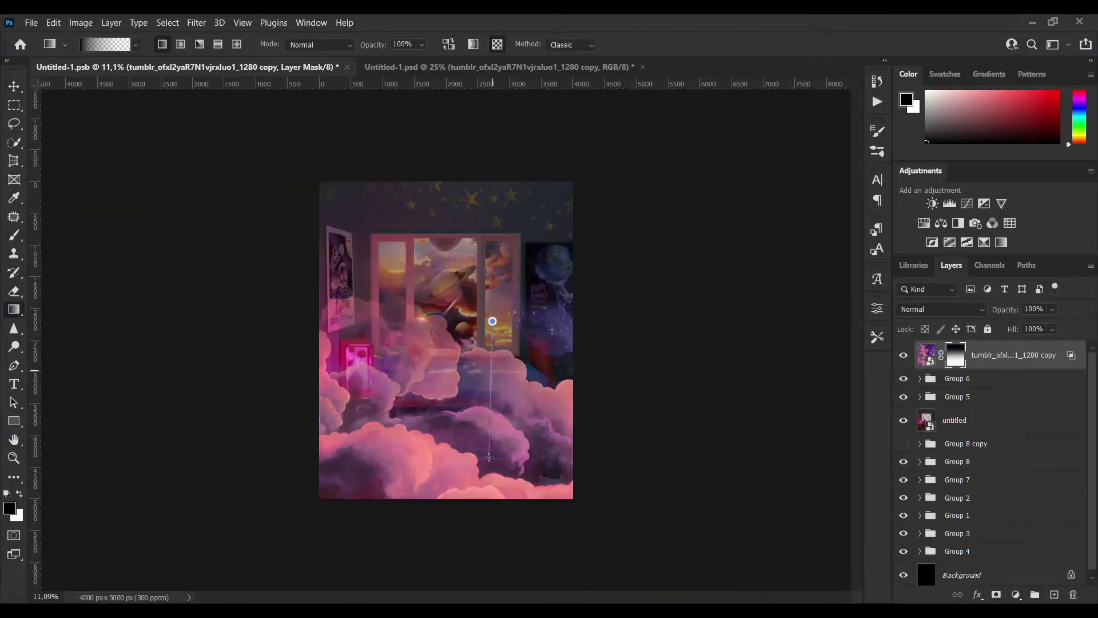
pyautogui.keyDown('alt'); pyautogui.scroll(2, 489, 458); pyautogui.keyUp('alt')
pyautogui.press('b')
pyautogui.keyDown('alt'); pyautogui.scroll(1, 572, 457); pyautogui.keyUp('alt')
pyautogui.moveTo(615, 481); pyautogui.dragTo(380, 402)
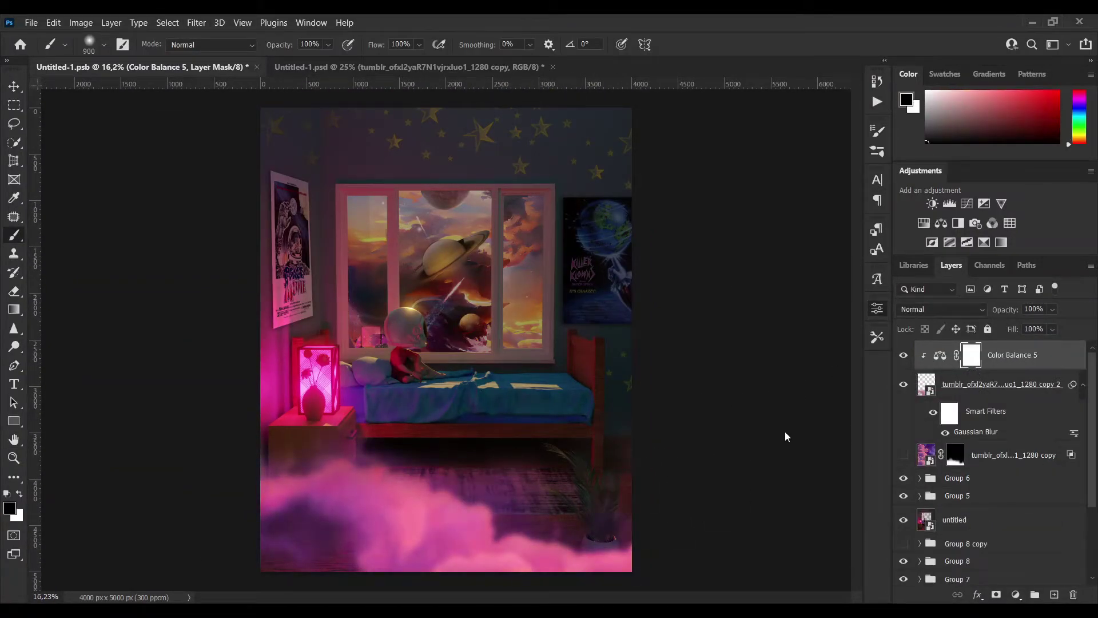
# Step: Scale down the blurred pink cloud layer and position it along the bedroom floor
pyautogui.hotkey('alt', '[')
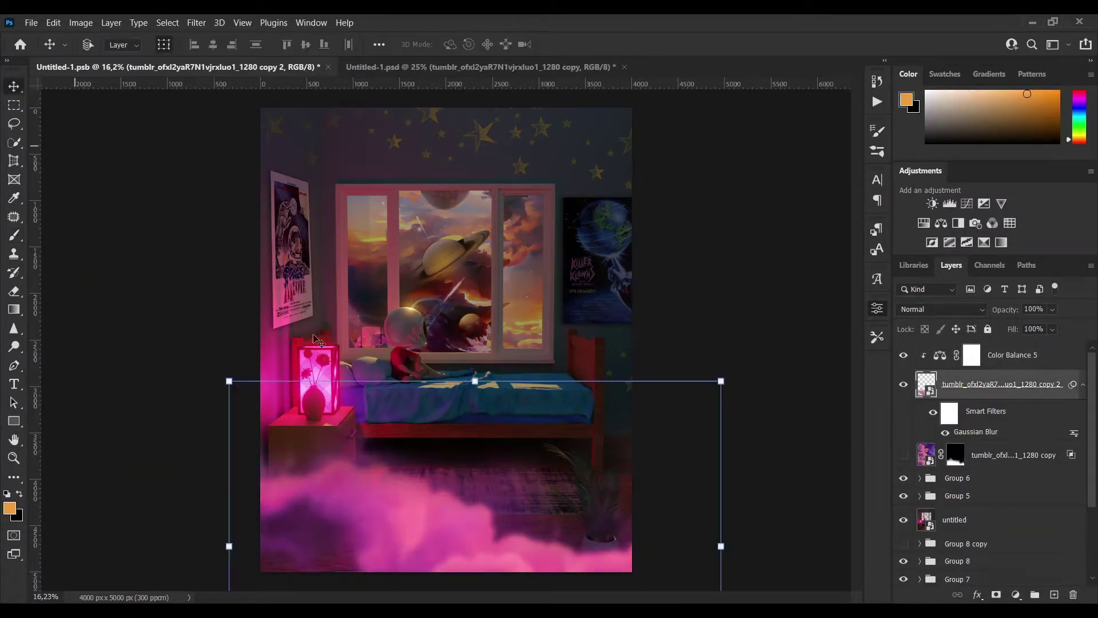
pyautogui.moveTo(480, 540); pyautogui.dragTo(422, 515)
pyautogui.keyDown('alt'); pyautogui.moveTo(663, 355); pyautogui.dragTo(620, 385); pyautogui.keyUp('alt')
pyautogui.moveTo(470, 442); pyautogui.dragTo(492, 462)
pyautogui.press('Return')
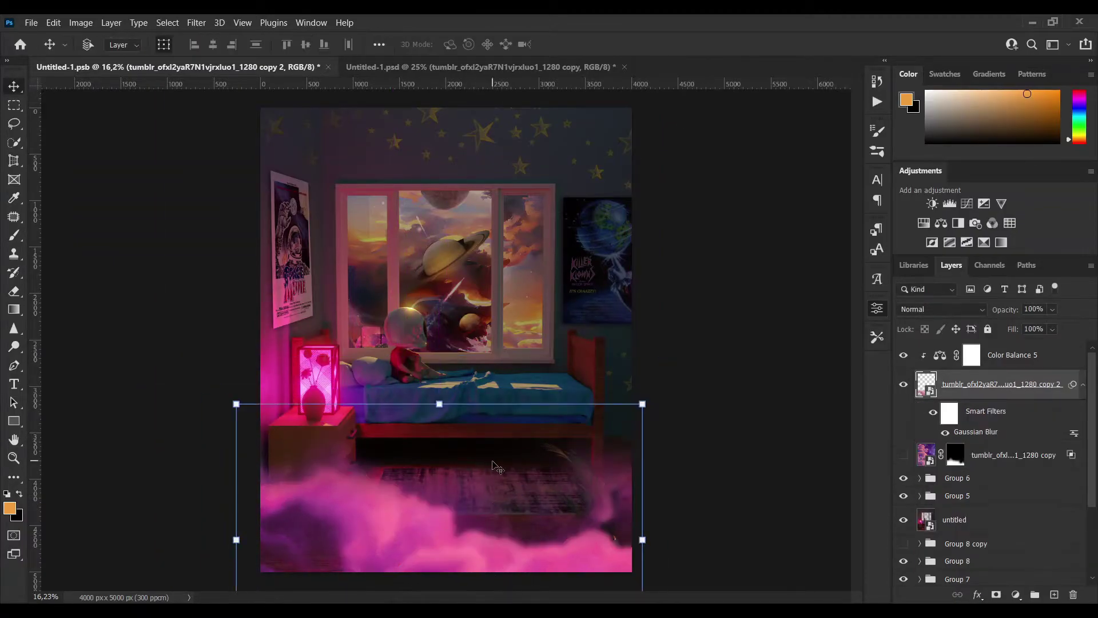
# Step: Group the blurred clouds with their Color Balance, duplicate the group and move the copy to the top of the room
pyautogui.keyDown('shift'); pyautogui.click(1030, 359); pyautogui.keyUp('shift')
pyautogui.hotkey('ctrl', 'g')
pyautogui.hotkey('ctrl', 'j')
pyautogui.moveTo(479, 538); pyautogui.dragTo(491, 106)
# Step: Add a mask to the cloud layer in Group 9 copy and paint black along its lower edge with a 900 px brush
pyautogui.click(920, 350)
pyautogui.click(1021, 402)
pyautogui.click(996, 595)
pyautogui.press('b')
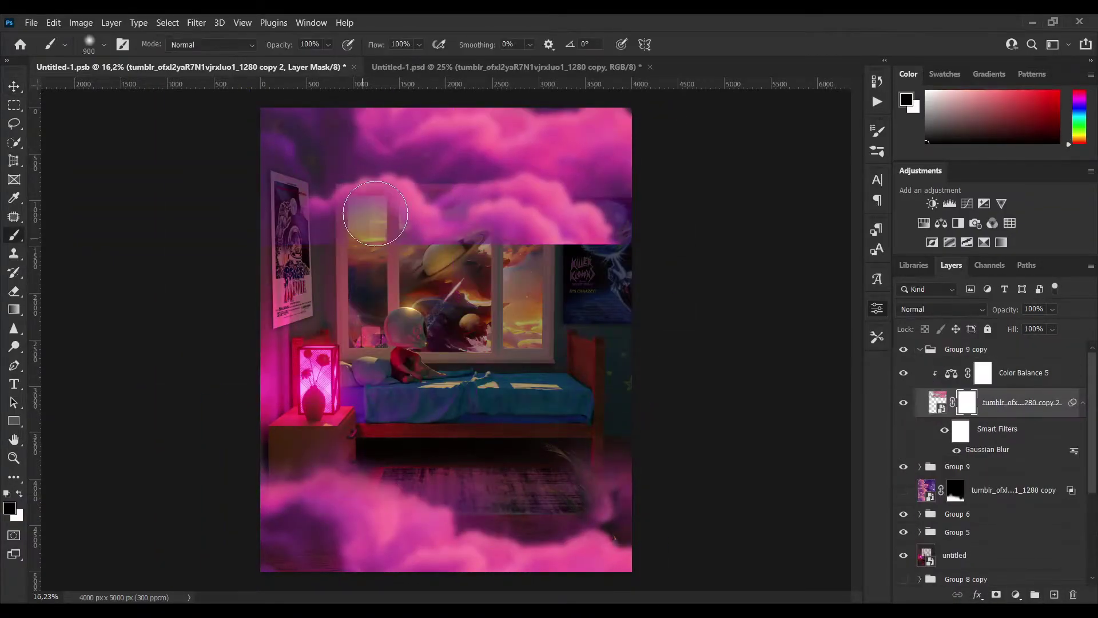
pyautogui.moveTo(450, 221); pyautogui.dragTo(606, 220)
# Step: Turn the copied clouds upside down, tilt and enlarge them, and frame the room's upper edge with them
pyautogui.press('v')
pyautogui.moveTo(528, 160)
pyautogui.mouseDown()
pyautogui.moveTo(515, 207)
pyautogui.moveTo(533, 151)
pyautogui.moveTo(494, 130)
pyautogui.moveTo(497, 151)
pyautogui.mouseUp()
pyautogui.hotkey('ctrl', 't')
pyautogui.rightClick(498, 137)
pyautogui.click(532, 365)
pyautogui.rightClick(498, 152)
pyautogui.click(532, 369)
pyautogui.moveTo(644, 240); pyautogui.dragTo(664, 202)
pyautogui.moveTo(480, 149); pyautogui.dragTo(490, 225)
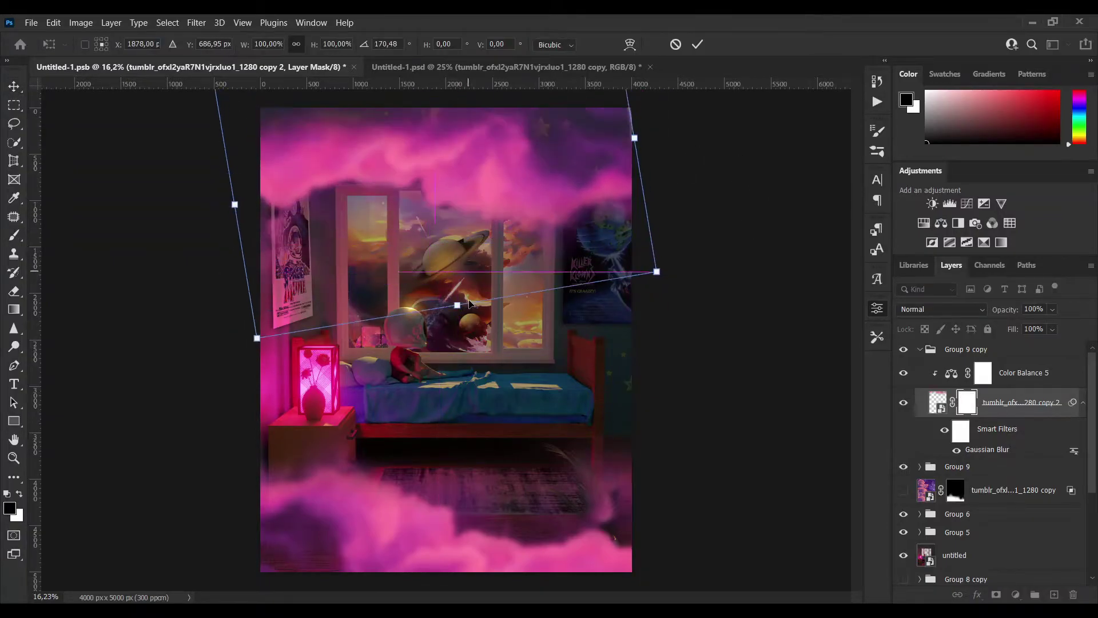
pyautogui.keyDown('alt'); pyautogui.moveTo(657, 269); pyautogui.dragTo(819, 341); pyautogui.keyUp('alt')
pyautogui.moveTo(453, 229); pyautogui.dragTo(596, 159)
pyautogui.click(697, 44)
# Step: Adjust the Color Balance layers to tint the ceiling clouds orange and the floor clouds magenta
pyautogui.click(948, 378)
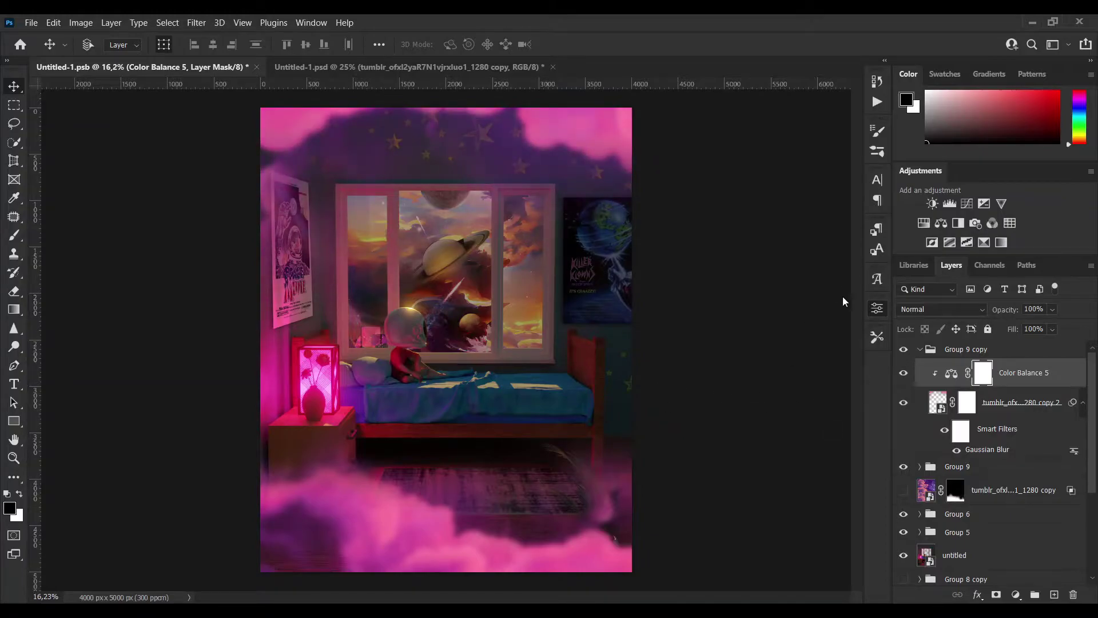
pyautogui.click(919, 350)
pyautogui.click(920, 367)
pyautogui.click(951, 391)
pyautogui.moveTo(691, 387); pyautogui.dragTo(653, 403)
pyautogui.keyDown('alt'); pyautogui.scroll(-2, 517, 297); pyautogui.keyUp('alt')
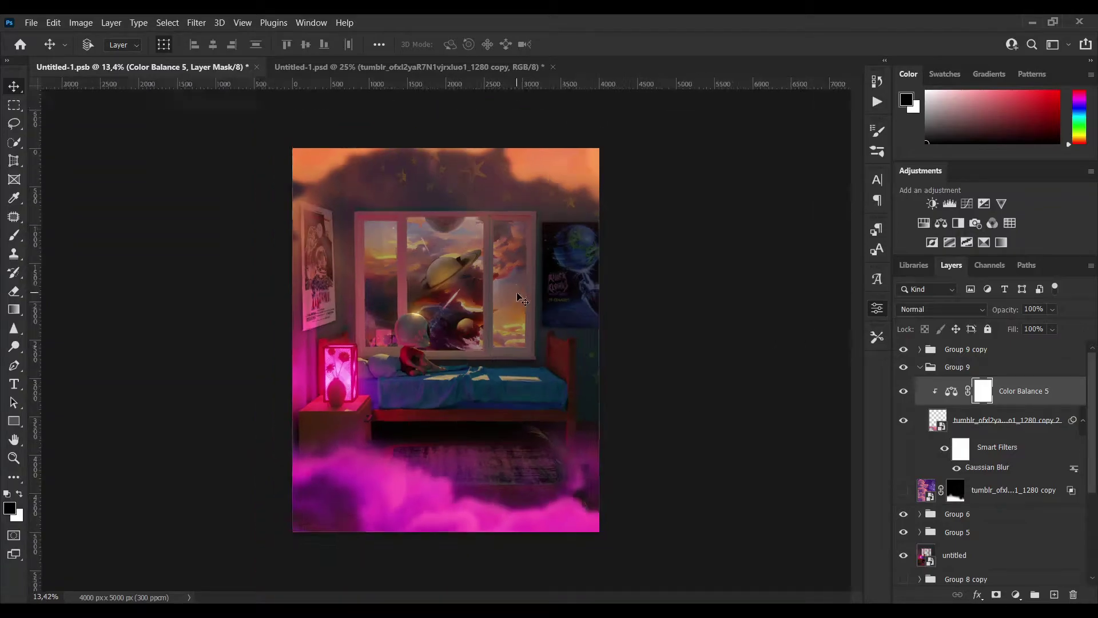
# Step: Clip a Levels adjustment to the floor clouds in Group 9 and adjust their tones
pyautogui.keyDown('alt'); pyautogui.scroll(7, 516, 297); pyautogui.keyUp('alt')
pyautogui.keyDown('alt'); pyautogui.scroll(-11, 498, 297); pyautogui.keyUp('alt')
pyautogui.keyDown('alt'); pyautogui.scroll(6, 498, 297); pyautogui.keyUp('alt')
pyautogui.click(949, 203)
pyautogui.click(761, 539)
pyautogui.moveTo(843, 503)
pyautogui.mouseDown()
pyautogui.moveTo(767, 503)
pyautogui.moveTo(848, 495)
pyautogui.mouseUp()
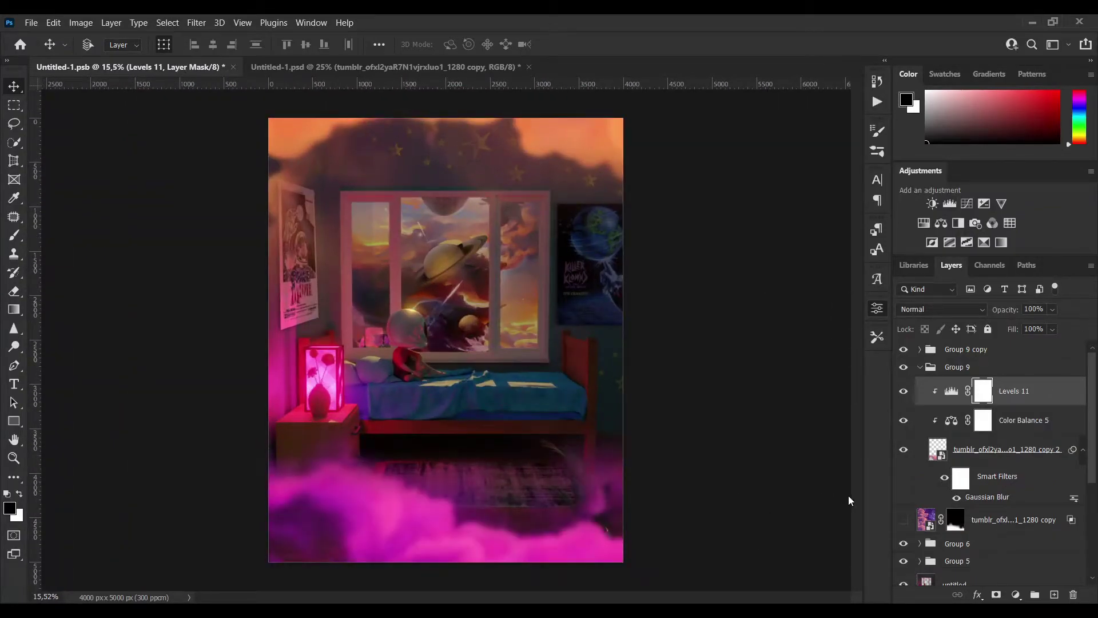
# Step: Hide Group 9 and mask the ceiling clouds off the Space Movie poster with a 1100 px black brush
pyautogui.click(903, 367)
pyautogui.click(965, 349)
pyautogui.click(920, 350)
pyautogui.click(1006, 402)
pyautogui.click(996, 595)
pyautogui.press('b')
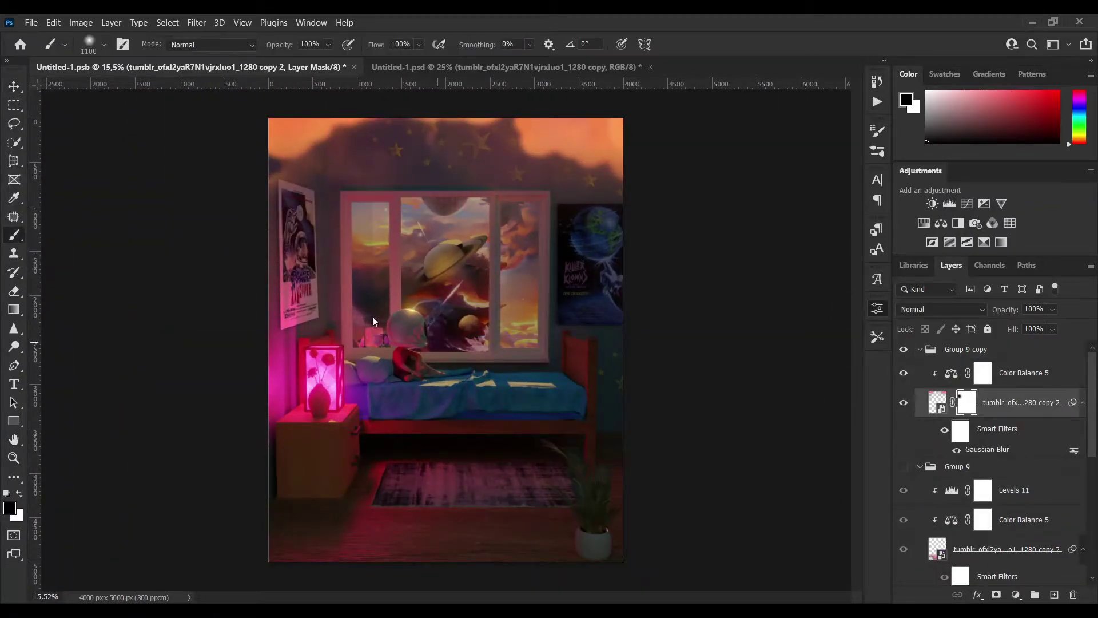
# Step: Clip a brightening Levels adjustment to the untitled bedroom layer and fill its mask with black
pyautogui.keyDown('alt'); pyautogui.scroll(1, 586, 455); pyautogui.keyUp('alt')
pyautogui.scroll(-5, 971, 527)
pyautogui.click(970, 524)
pyautogui.click(950, 204)
pyautogui.press('g')
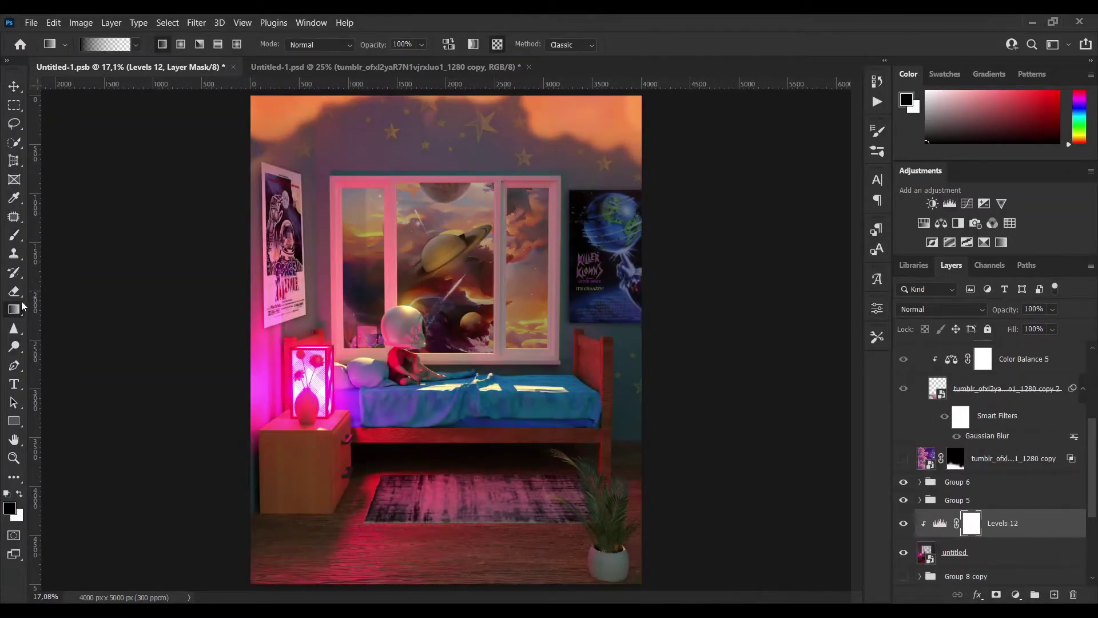
pyautogui.click(479, 312)
# Step: Paint white on the bedroom's Levels mask around the window with a 500 to 600 px brush and compare the brightening
pyautogui.press('b')
pyautogui.keyDown('alt'); pyautogui.scroll(4, 479, 312); pyautogui.keyUp('alt')
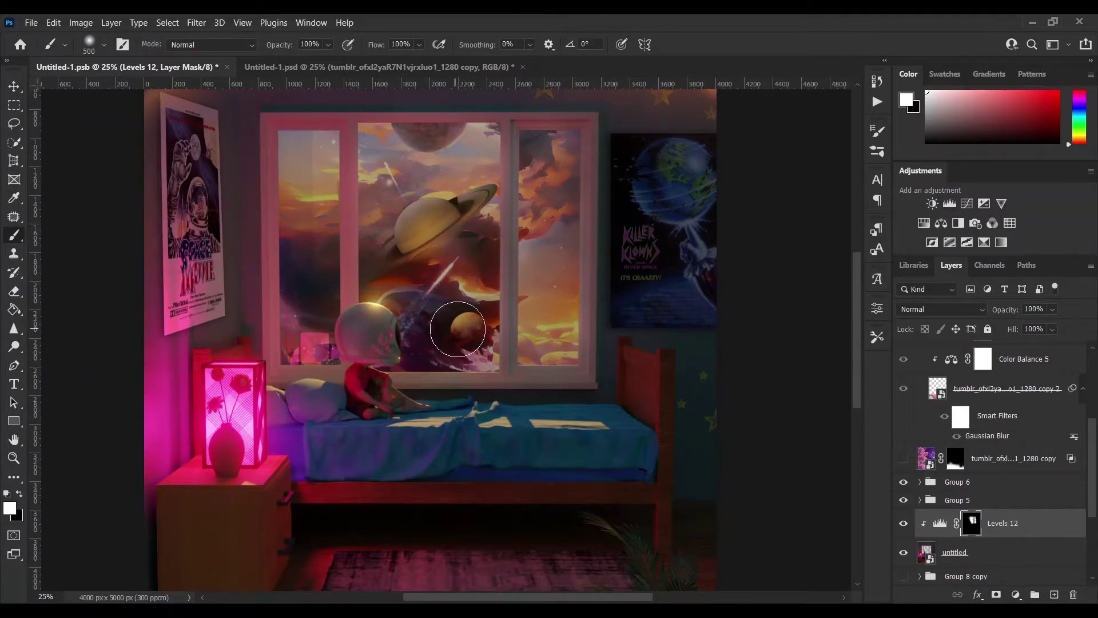
pyautogui.click(902, 525)
pyautogui.click(902, 525)
pyautogui.keyDown('alt'); pyautogui.scroll(-5, 715, 367); pyautogui.keyUp('alt')
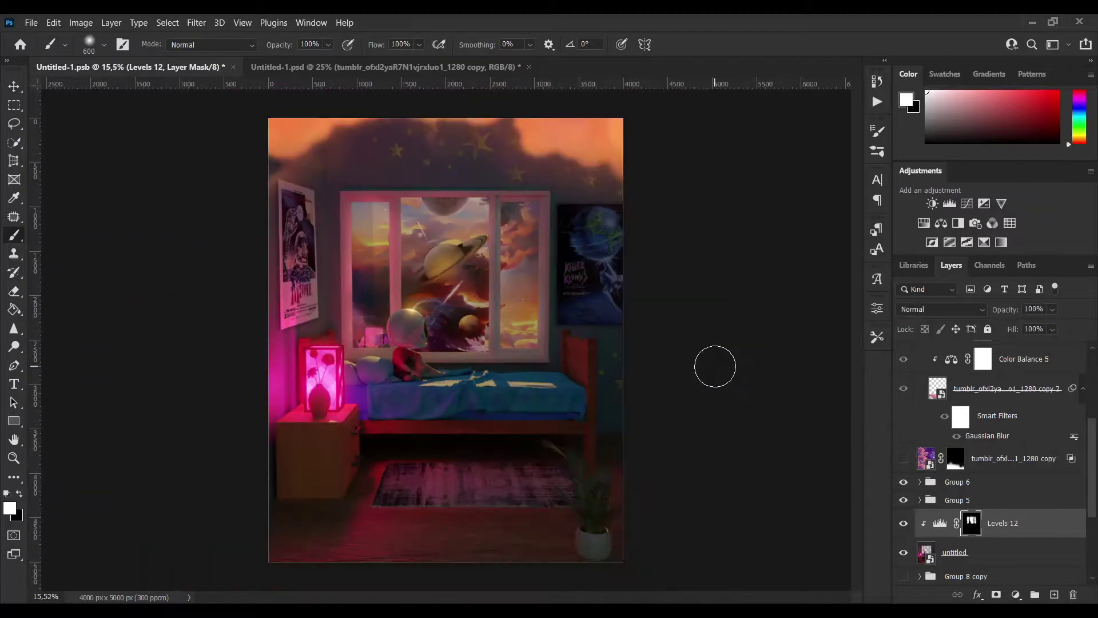
pyautogui.keyDown('alt'); pyautogui.scroll(5, 483, 297); pyautogui.keyUp('alt')
pyautogui.click(902, 526)
pyautogui.click(901, 526)
pyautogui.scroll(5, 970, 486)
pyautogui.keyDown('alt'); pyautogui.scroll(-5, 735, 404); pyautogui.keyUp('alt')
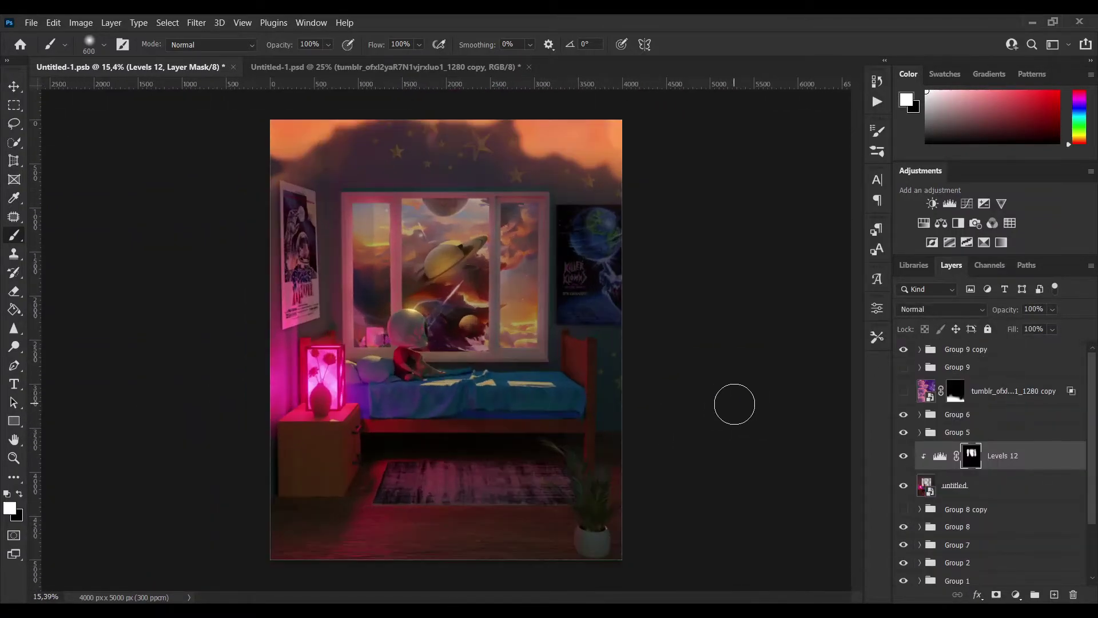
# Step: Show Group 9 and shrink its floor clouds to 72.35% at the room's lower left, tilted -1.09 degrees
pyautogui.click(904, 367)
pyautogui.click(958, 367)
pyautogui.press('v')
pyautogui.moveTo(452, 503); pyautogui.dragTo(448, 526)
pyautogui.hotkey('ctrl', 't')
pyautogui.moveTo(750, 537); pyautogui.dragTo(732, 469)
pyautogui.moveTo(662, 516); pyautogui.dragTo(605, 449)
pyautogui.moveTo(706, 579); pyautogui.dragTo(523, 520)
pyautogui.moveTo(554, 461); pyautogui.dragTo(551, 509)
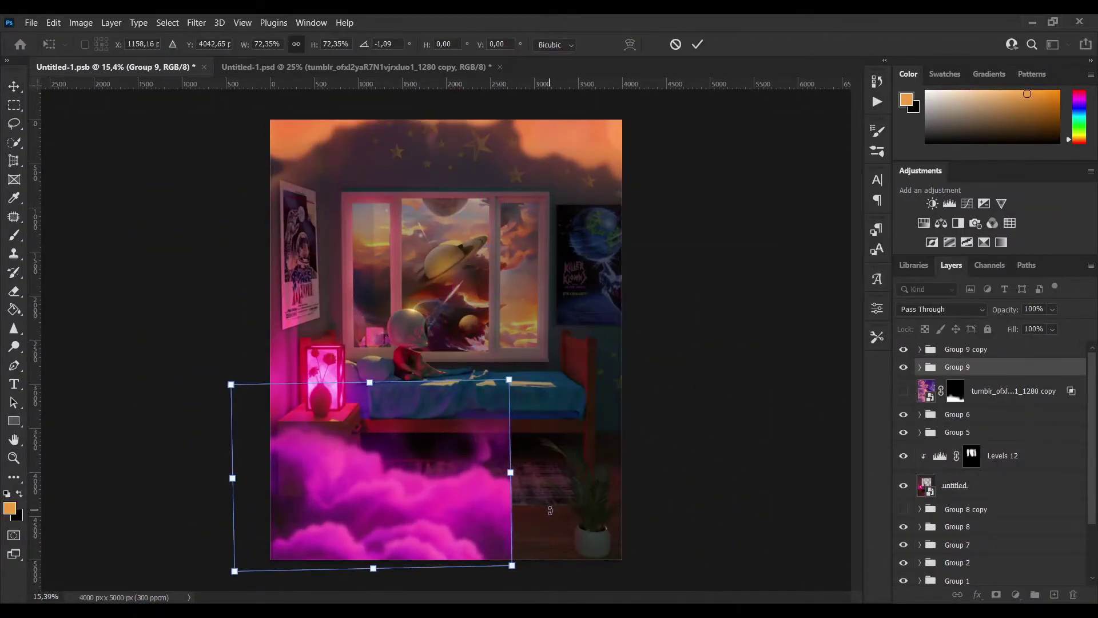
# Step: Shrink the floor clouds further and fit them into the lower left corner below the nightstand
pyautogui.moveTo(366, 499)
pyautogui.mouseDown()
pyautogui.moveTo(366, 476)
pyautogui.moveTo(347, 491)
pyautogui.mouseUp()
pyautogui.moveTo(490, 462); pyautogui.dragTo(444, 458)
pyautogui.moveTo(366, 486); pyautogui.dragTo(416, 504)
pyautogui.moveTo(495, 562); pyautogui.dragTo(506, 569)
pyautogui.press('Return')
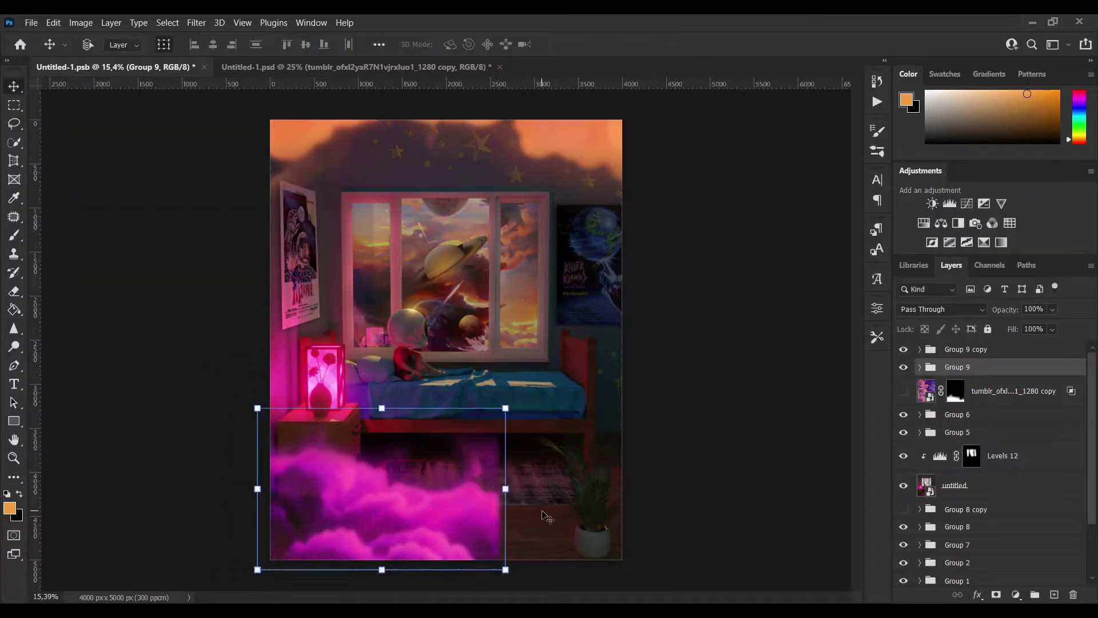
# Step: Duplicate the Group 9 clouds and place the copy over the floor's lower right corner
pyautogui.keyDown('alt'); pyautogui.moveTo(468, 495); pyautogui.dragTo(637, 539); pyautogui.keyUp('alt')
pyautogui.moveTo(703, 484); pyautogui.dragTo(709, 506)
pyautogui.press('Escape')
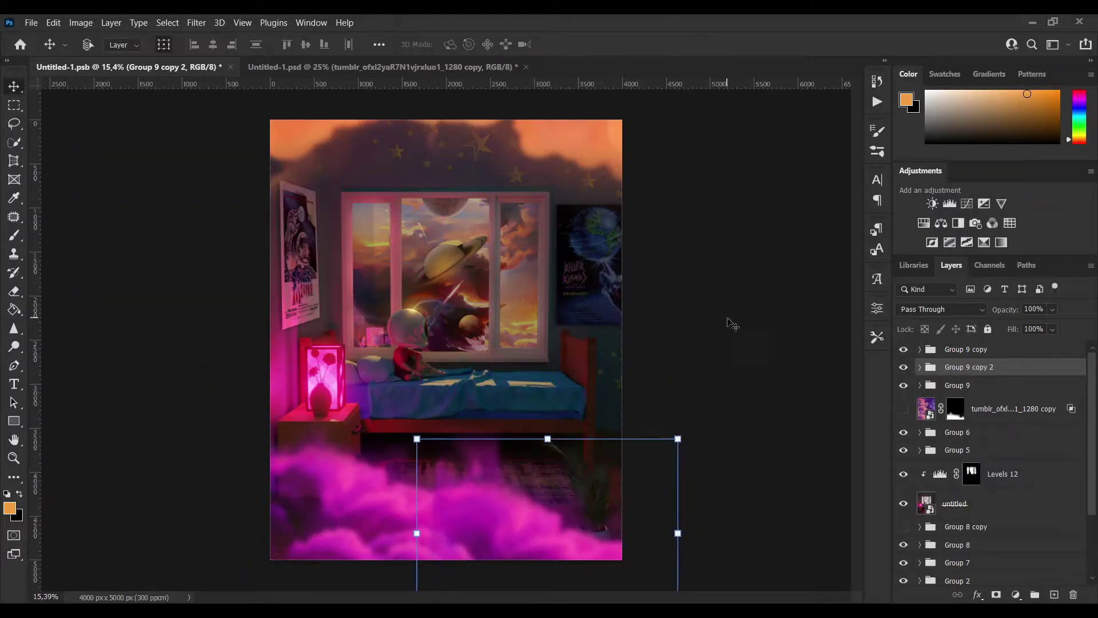
# Step: Lower the opacity of the floor cloud groups, setting Group 9 copy 2 to 64% and Group 9 to 50%
pyautogui.click(1023, 378)
pyautogui.click(1022, 369)
pyautogui.click(1052, 309)
pyautogui.moveTo(1063, 321); pyautogui.dragTo(1046, 321)
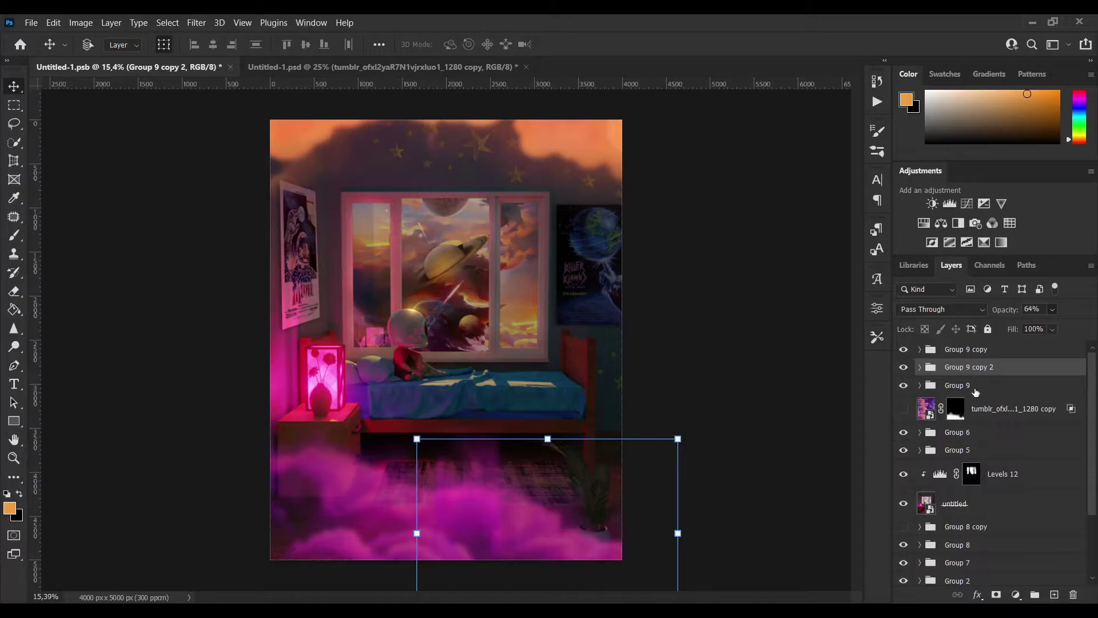
pyautogui.click(919, 384)
pyautogui.click(955, 537)
pyautogui.press('b')
pyautogui.click(1009, 467)
pyautogui.click(996, 594)
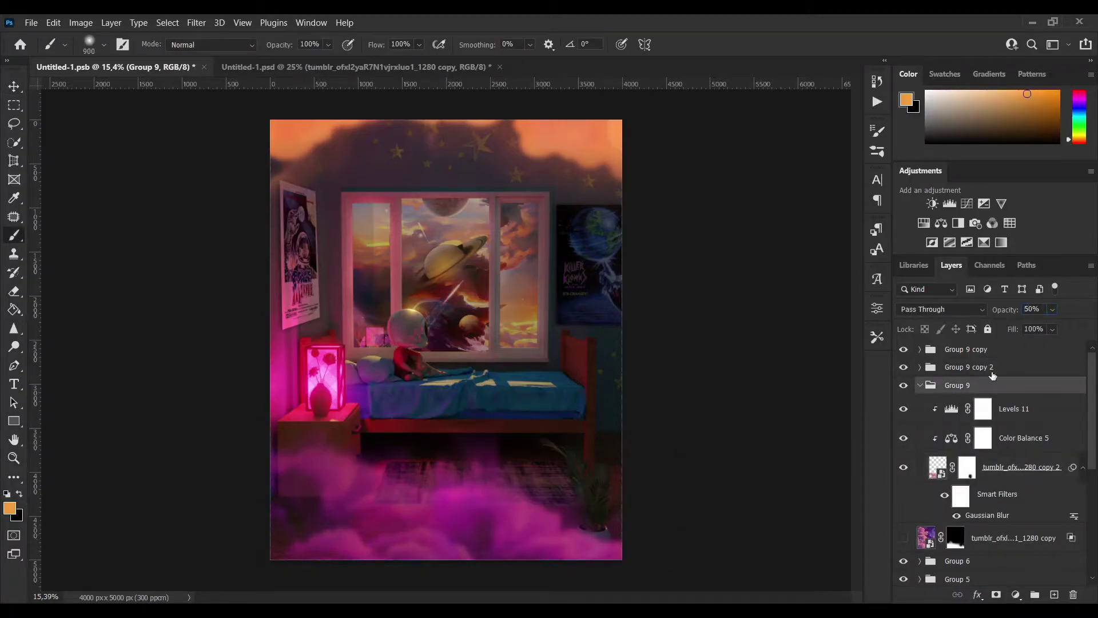
# Step: Compare the floor clouds with and without their Color Balance 5 adjustment
pyautogui.keyDown('alt'); pyautogui.scroll(-2, 731, 404); pyautogui.keyUp('alt')
pyautogui.keyDown('alt'); pyautogui.scroll(2, 744, 377); pyautogui.keyUp('alt')
pyautogui.keyDown('alt'); pyautogui.scroll(-2, 769, 354); pyautogui.keyUp('alt')
pyautogui.keyDown('alt'); pyautogui.scroll(5, 769, 355); pyautogui.keyUp('alt')
pyautogui.click(903, 439)
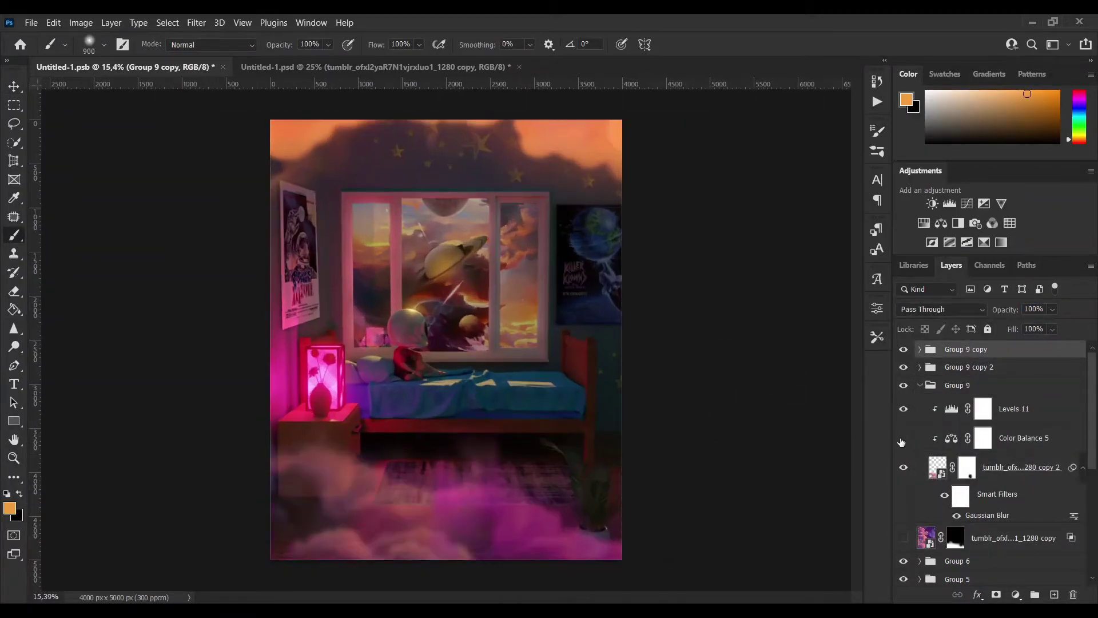
pyautogui.click(903, 439)
pyautogui.click(919, 385)
pyautogui.click(966, 467)
pyautogui.click(903, 439)
pyautogui.click(903, 439)
# Step: Add a clipped Color Balance adjustment to the untitled room layer, shift it toward blue, and compare the room with and without it
pyautogui.click(941, 223)
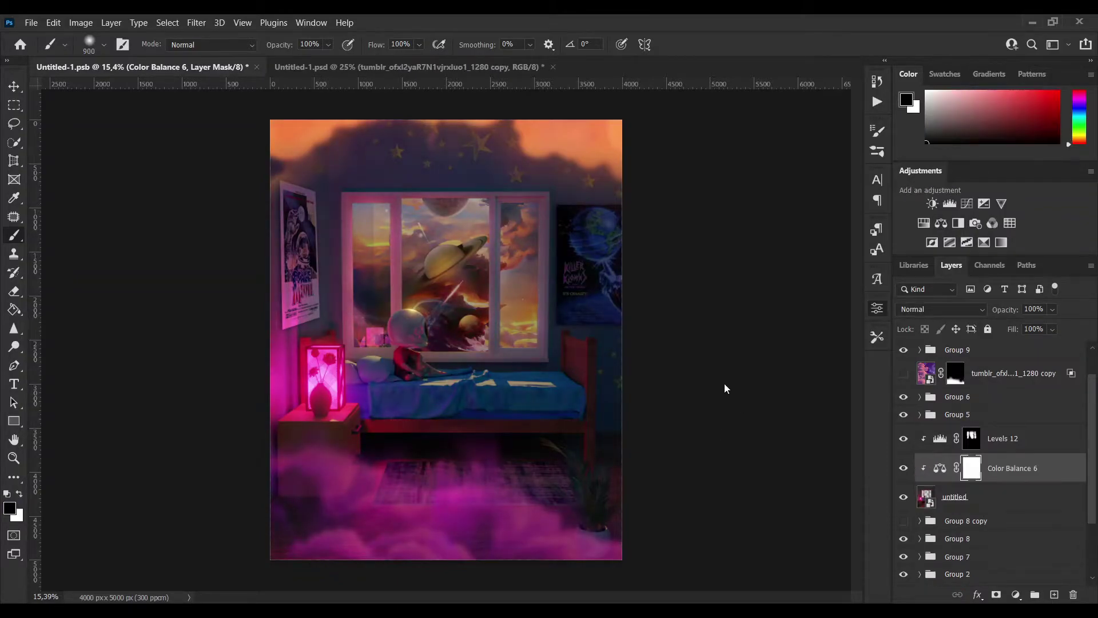
pyautogui.click(904, 468)
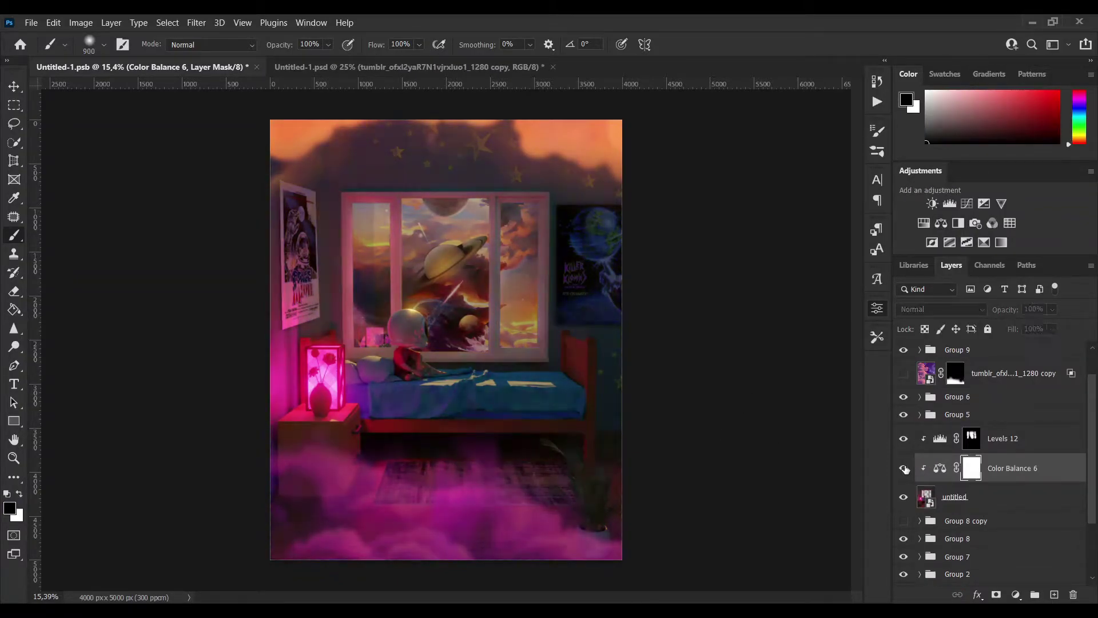
pyautogui.click(904, 468)
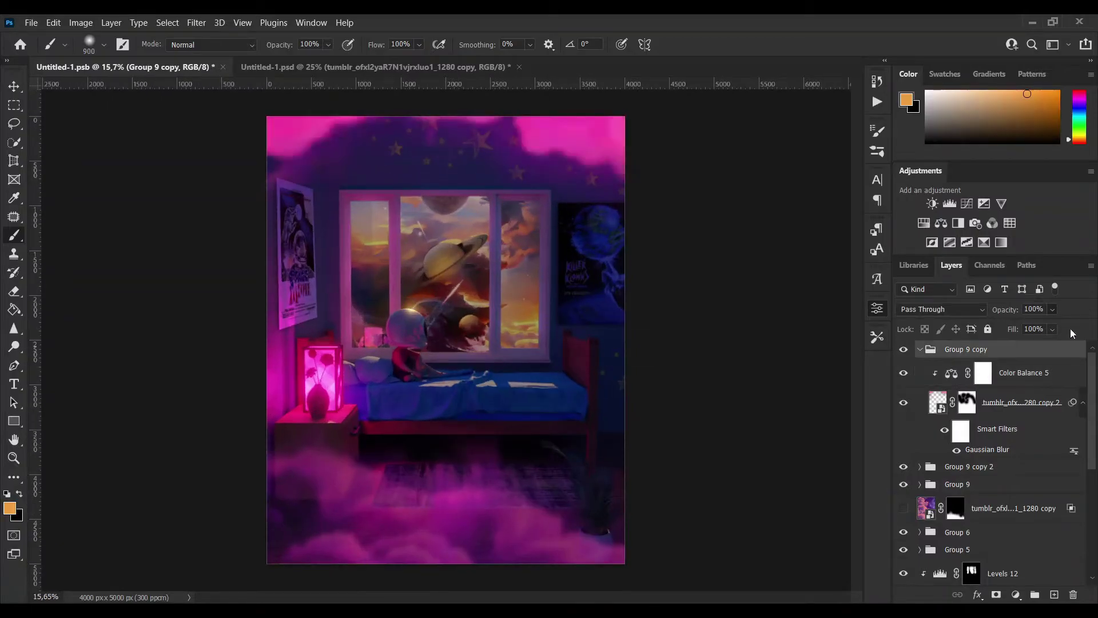
# Step: Shift the window's sky image and Saturn toward purple with Color Balance adjustments, placing Saturn's at the top of Group 3
pyautogui.click(965, 401)
pyautogui.hotkey('ctrl', 't')
pyautogui.moveTo(511, 231); pyautogui.dragTo(480, 206)
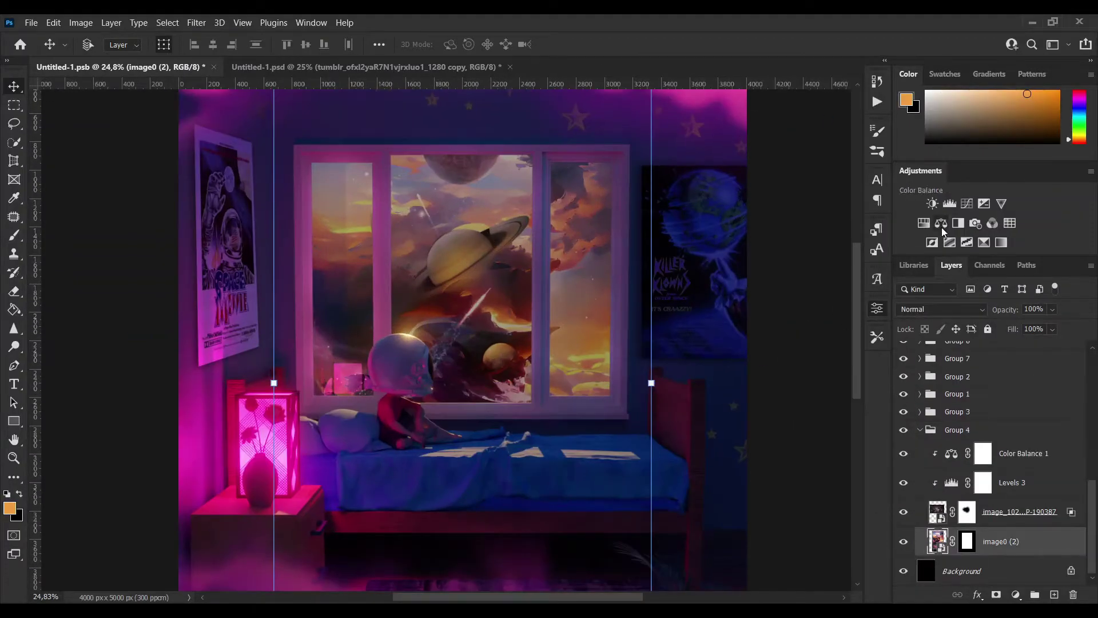
pyautogui.click(941, 224)
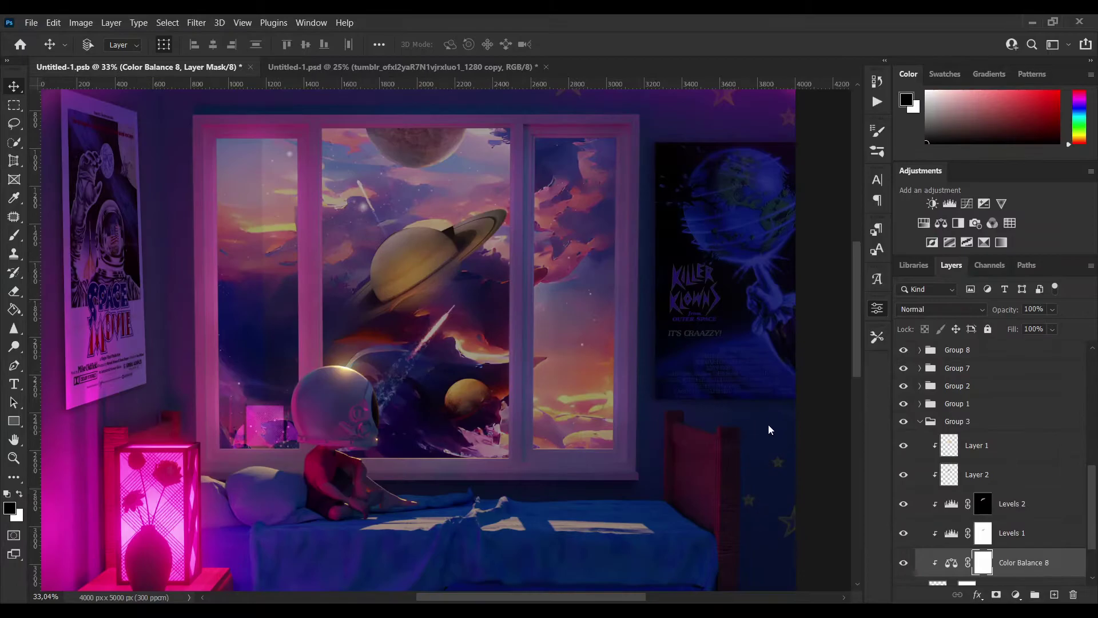
pyautogui.hotkey('ctrl', 'shift', ']')
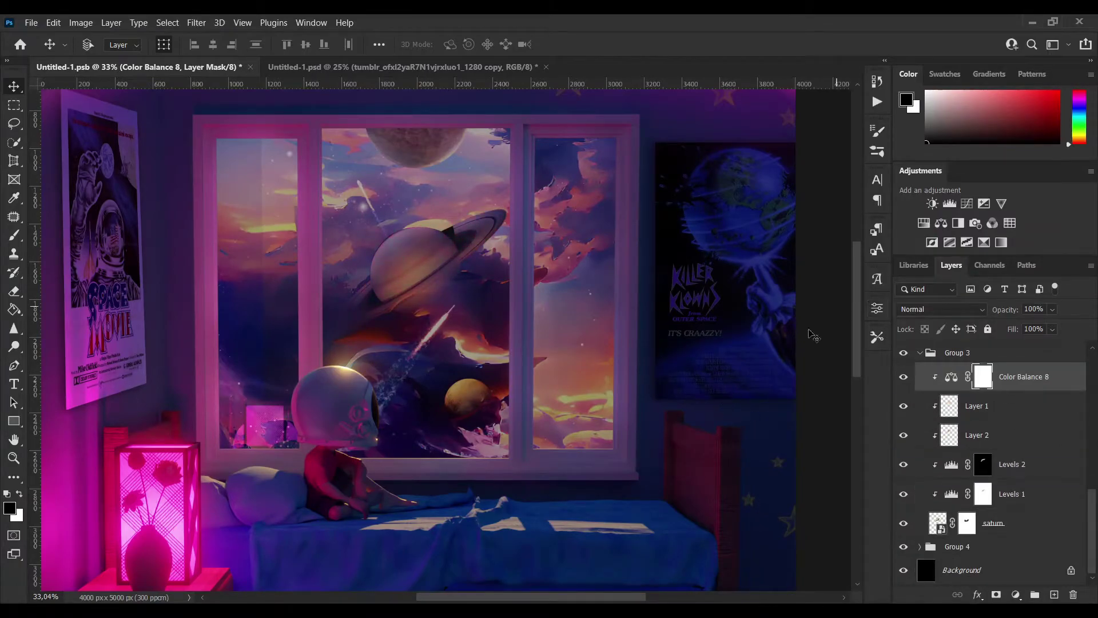
# Step: Tint the uppermost planet in the window purple with a Color Balance adjustment above Layer 6 in Group 1
pyautogui.keyDown('alt'); pyautogui.scroll(-3, 813, 336); pyautogui.keyUp('alt')
pyautogui.click(954, 357)
pyautogui.click(919, 352)
pyautogui.click(920, 510)
pyautogui.scroll(-4, 966, 504)
pyautogui.click(1024, 527)
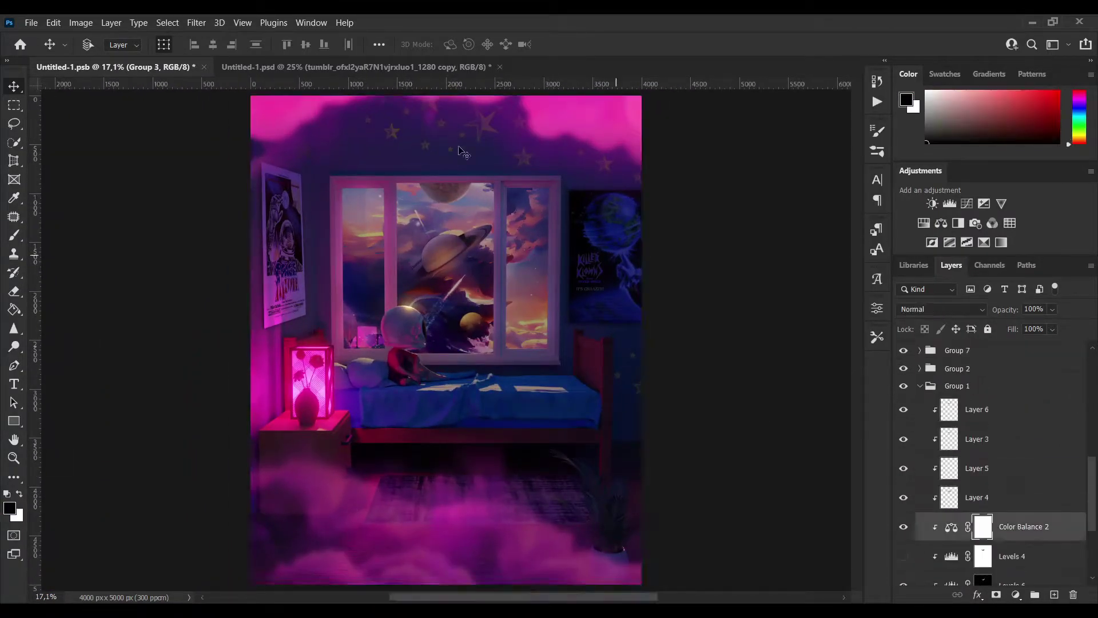
pyautogui.keyDown('alt'); pyautogui.scroll(4, 458, 138); pyautogui.keyUp('alt')
pyautogui.click(977, 410)
pyautogui.click(940, 223)
pyautogui.click(957, 386)
pyautogui.click(920, 386)
# Step: Shift the small lower planet toward pinkish red with a Color Balance adjustment above Layer 7 in Group 2
pyautogui.keyDown('alt'); pyautogui.scroll(-4, 616, 370); pyautogui.keyUp('alt')
pyautogui.click(920, 492)
pyautogui.click(977, 517)
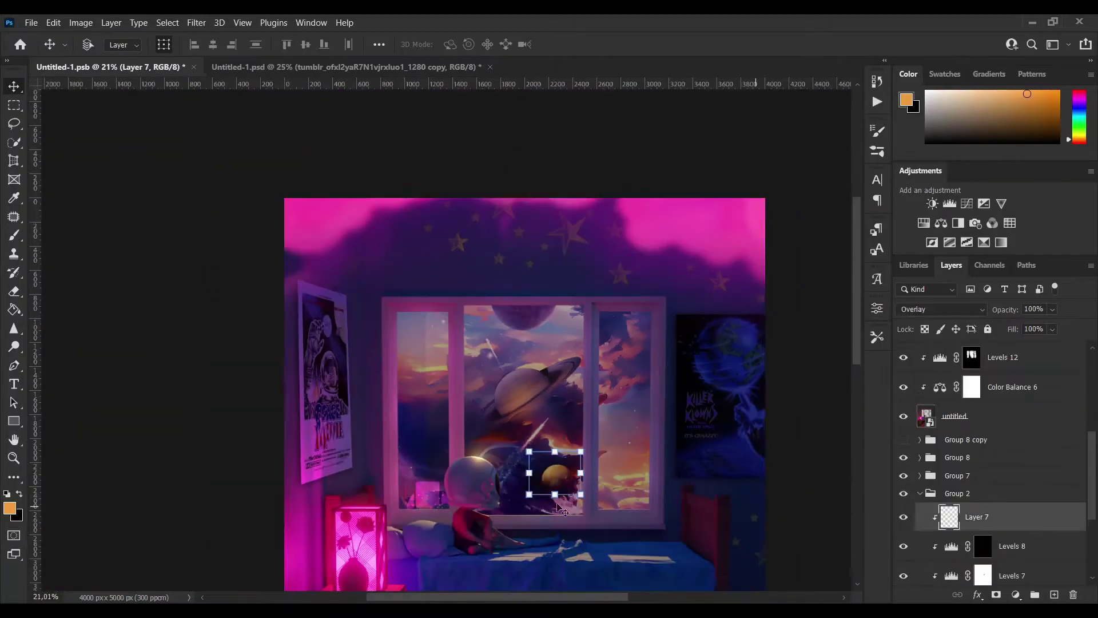
pyautogui.keyDown('alt'); pyautogui.scroll(5, 555, 501); pyautogui.keyUp('alt')
pyautogui.click(940, 223)
pyautogui.moveTo(695, 405); pyautogui.dragTo(683, 381)
# Step: Compare the small planet with and without Layer 7 and the Levels 7 adjustment in Group 2
pyautogui.scroll(-3, 954, 531)
pyautogui.click(904, 456)
pyautogui.click(905, 455)
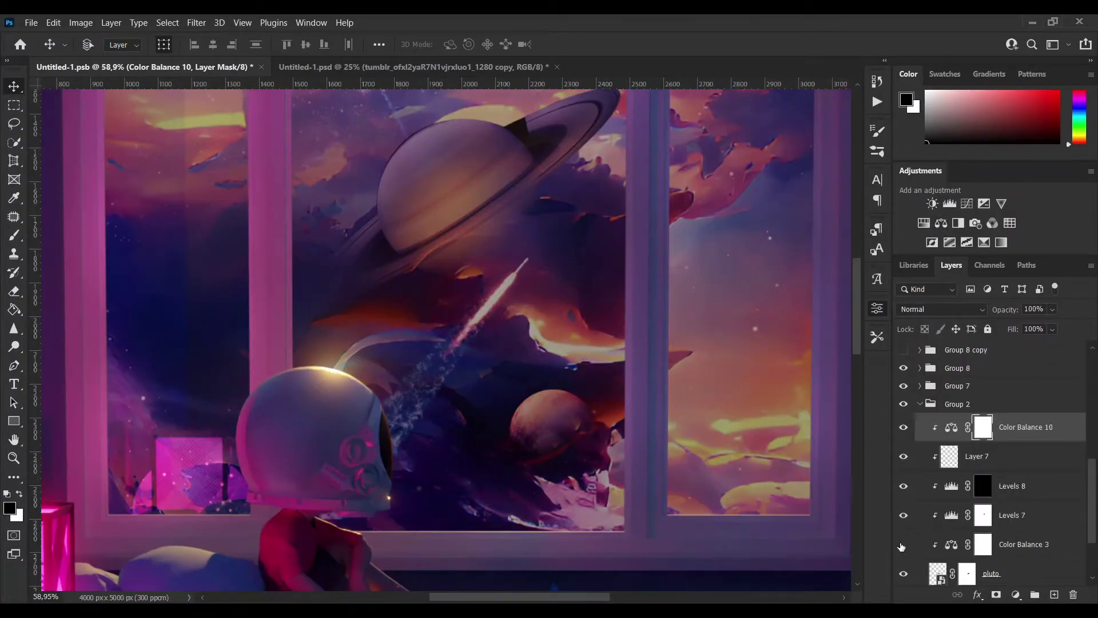
pyautogui.click(941, 519)
pyautogui.click(904, 515)
pyautogui.click(904, 515)
pyautogui.keyDown('alt'); pyautogui.scroll(2, 478, 203); pyautogui.keyUp('alt')
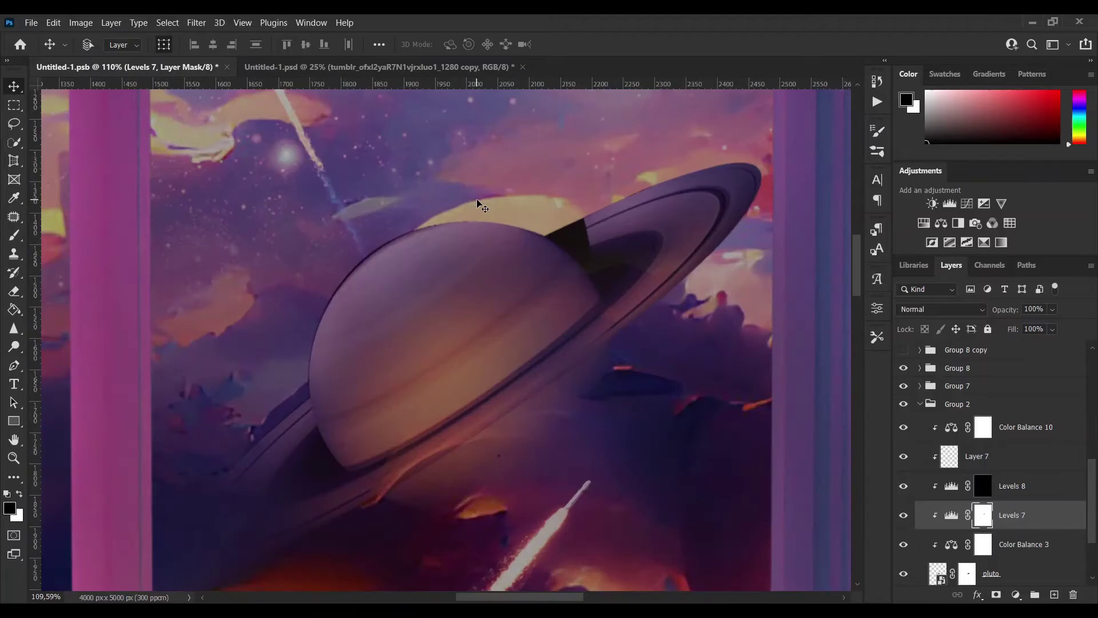
# Step: Set the new empty layer beneath the room layer to Screen blending and ready the brush at 25% opacity
pyautogui.keyDown('alt'); pyautogui.scroll(-5, 730, 282); pyautogui.keyUp('alt')
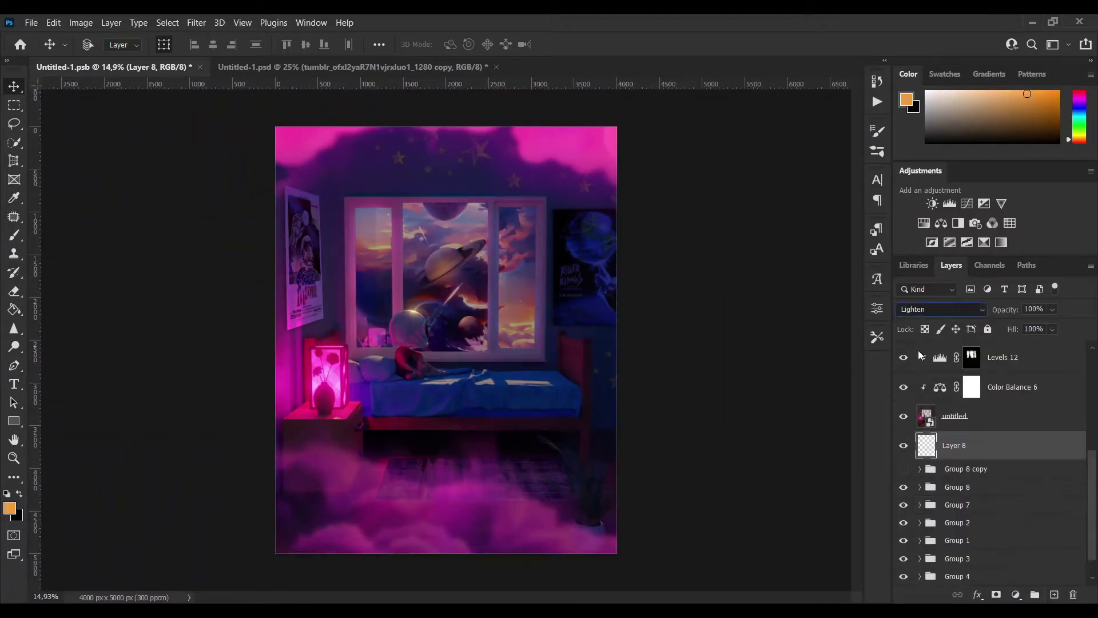
pyautogui.press('b')
pyautogui.click(904, 351)
pyautogui.click(904, 351)
pyautogui.keyDown('alt'); pyautogui.scroll(8, 451, 258); pyautogui.keyUp('alt')
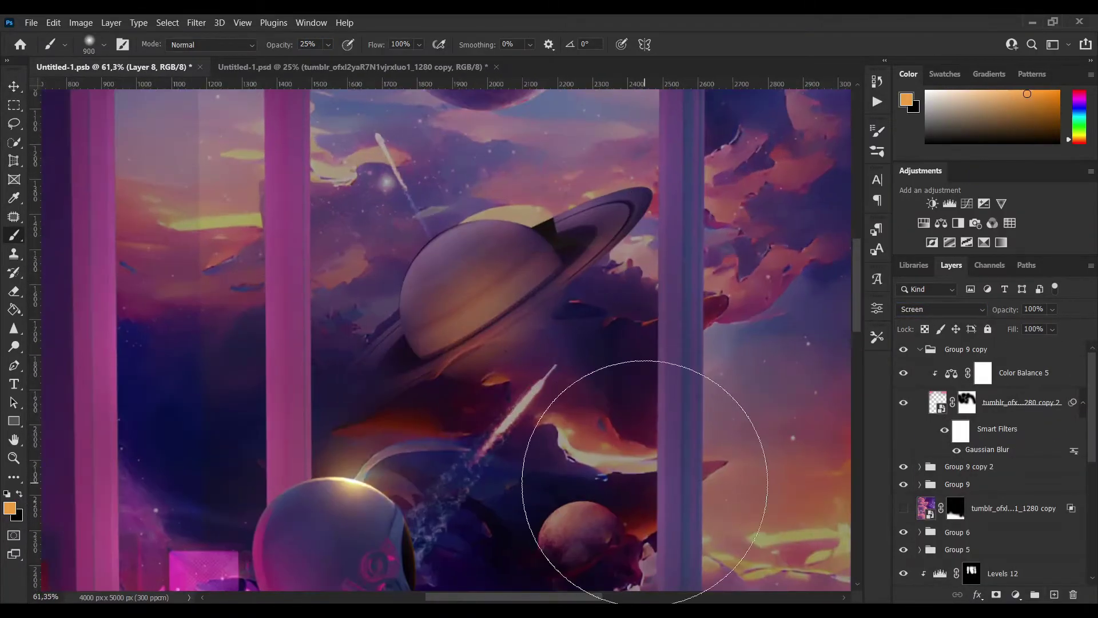
# Step: Paint an orange glow on Layer 8 over the bright cloud right of the rocket, enlarging the brush from 30 to 2400 px
pyautogui.press('[')
pyautogui.press('[')
pyautogui.press('[')
pyautogui.press('[')
pyautogui.press('[')
pyautogui.press('[')
pyautogui.press('[')
pyautogui.press('[')
pyautogui.press('[')
pyautogui.press('[')
pyautogui.press('[')
pyautogui.press('[')
pyautogui.press('[')
pyautogui.press('[')
pyautogui.press('[')
pyautogui.press('[')
pyautogui.press('[')
pyautogui.press('[')
pyautogui.press('[')
pyautogui.press('[')
pyautogui.moveTo(1068, 466); pyautogui.dragTo(1077, 446)
pyautogui.scroll(-5, 1078, 446)
pyautogui.click(1052, 449)
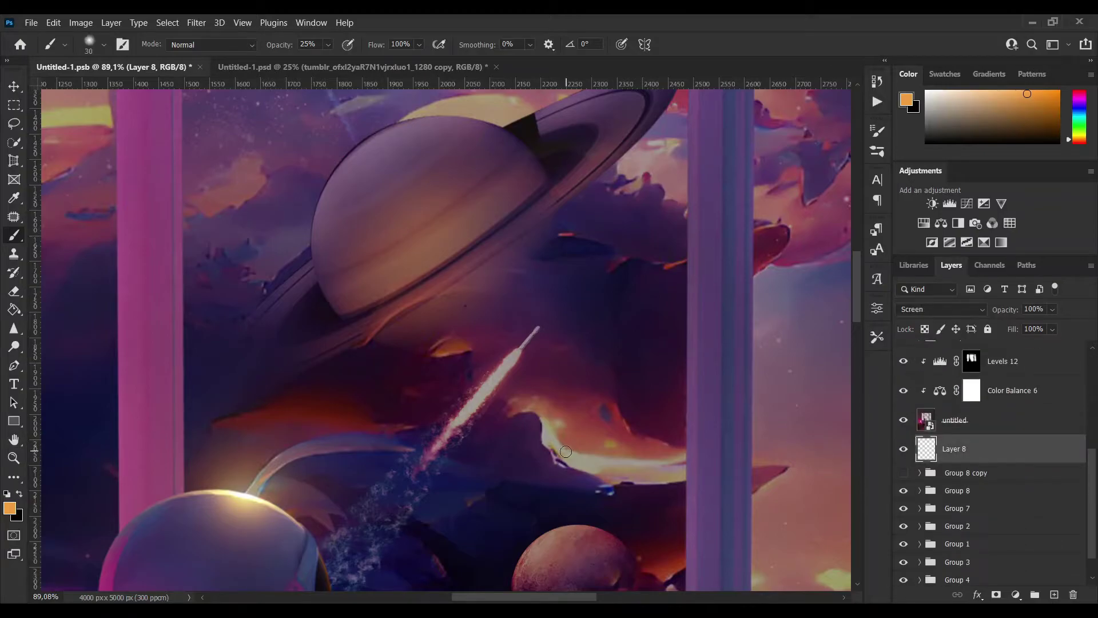
pyautogui.click(565, 442)
pyautogui.press(']')
pyautogui.press(']')
pyautogui.press(']')
pyautogui.press(']')
pyautogui.press(']')
pyautogui.press(']')
pyautogui.press(']')
pyautogui.press(']')
pyautogui.press(']')
pyautogui.press(']')
pyautogui.click(565, 442)
pyautogui.click(565, 442)
pyautogui.press(']')
pyautogui.press(']')
pyautogui.press(']')
pyautogui.press(']')
pyautogui.press(']')
pyautogui.press(']')
pyautogui.press(']')
pyautogui.press(']')
pyautogui.press(']')
pyautogui.press(']')
pyautogui.keyDown('alt'); pyautogui.scroll(-8, 528, 285); pyautogui.keyUp('alt')
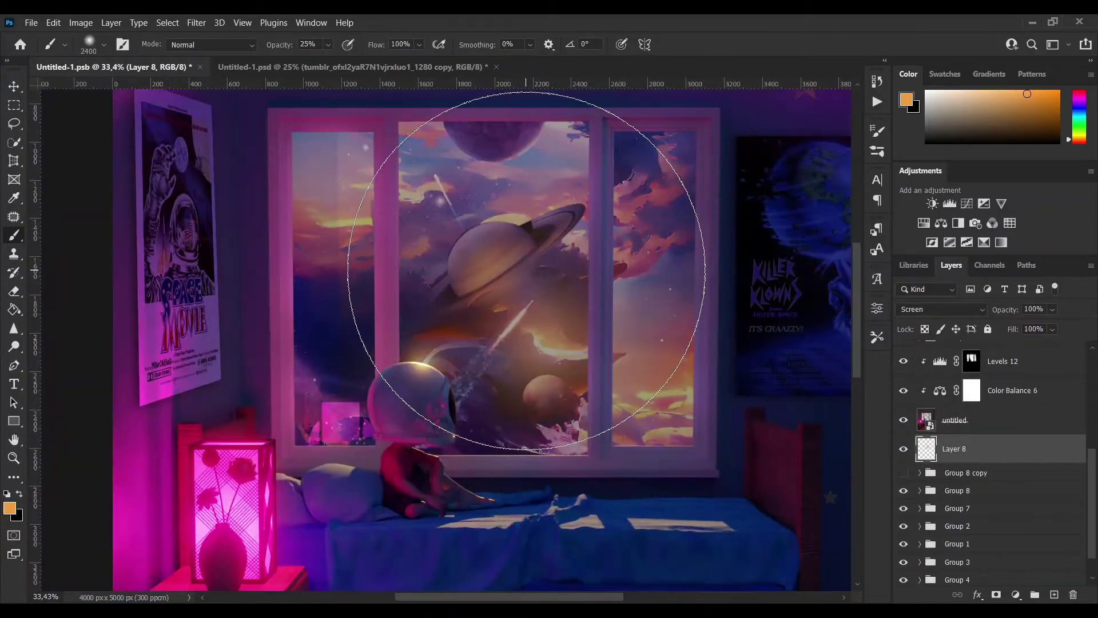
pyautogui.click(526, 277)
# Step: Move Layer 8 to the top of the layer stack and paint a pale peach center into the window's orange glow
pyautogui.moveTo(1024, 449); pyautogui.dragTo(1030, 342)
pyautogui.keyDown('alt'); pyautogui.scroll(6, 606, 323); pyautogui.keyUp('alt')
pyautogui.click(962, 91)
pyautogui.keyDown('alt'); pyautogui.scroll(3, 549, 309); pyautogui.keyUp('alt')
pyautogui.press('[')
pyautogui.press('[')
pyautogui.press('[')
pyautogui.press('[')
pyautogui.press('[')
pyautogui.press('[')
pyautogui.press('[')
pyautogui.press('[')
pyautogui.press('[')
pyautogui.press('[')
pyautogui.press('[')
pyautogui.press('[')
pyautogui.press('[')
pyautogui.press('[')
pyautogui.press('[')
pyautogui.press('[')
pyautogui.press('[')
pyautogui.press('[')
pyautogui.press('[')
pyautogui.press('[')
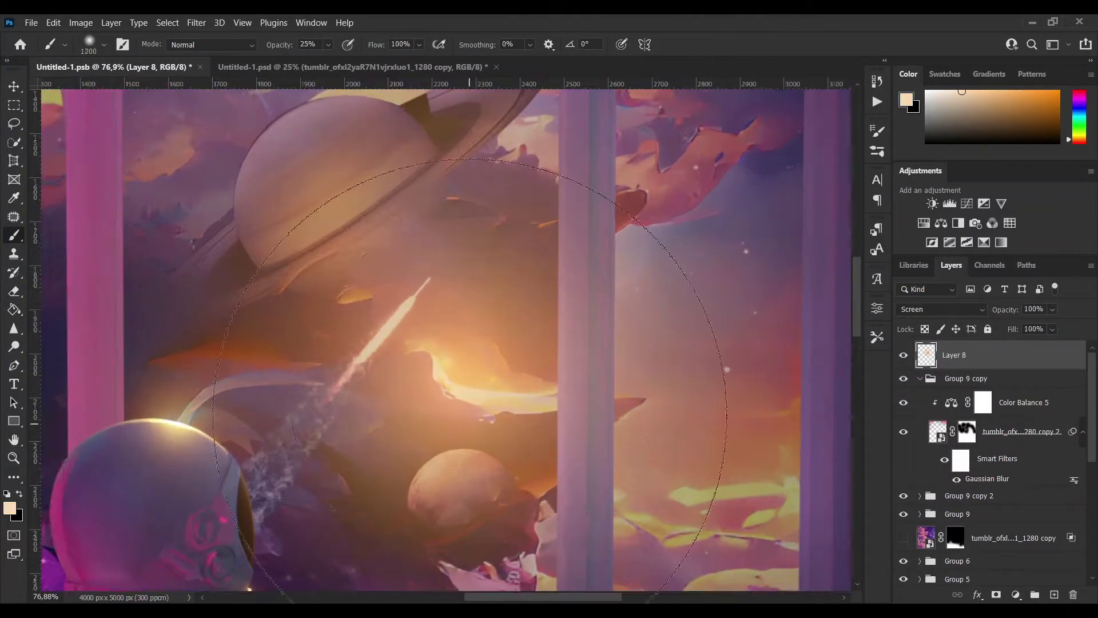
pyautogui.click(460, 386)
pyautogui.press(']')
pyautogui.press(']')
pyautogui.press(']')
pyautogui.press(']')
pyautogui.press(']')
pyautogui.press(']')
pyautogui.press(']')
pyautogui.press(']')
pyautogui.press(']')
pyautogui.press(']')
pyautogui.keyDown('alt'); pyautogui.scroll(-6, 577, 420); pyautogui.keyUp('alt')
# Step: Add a new layer above Layer 8 and set its blending to Screen
pyautogui.click(1054, 595)
pyautogui.click(940, 310)
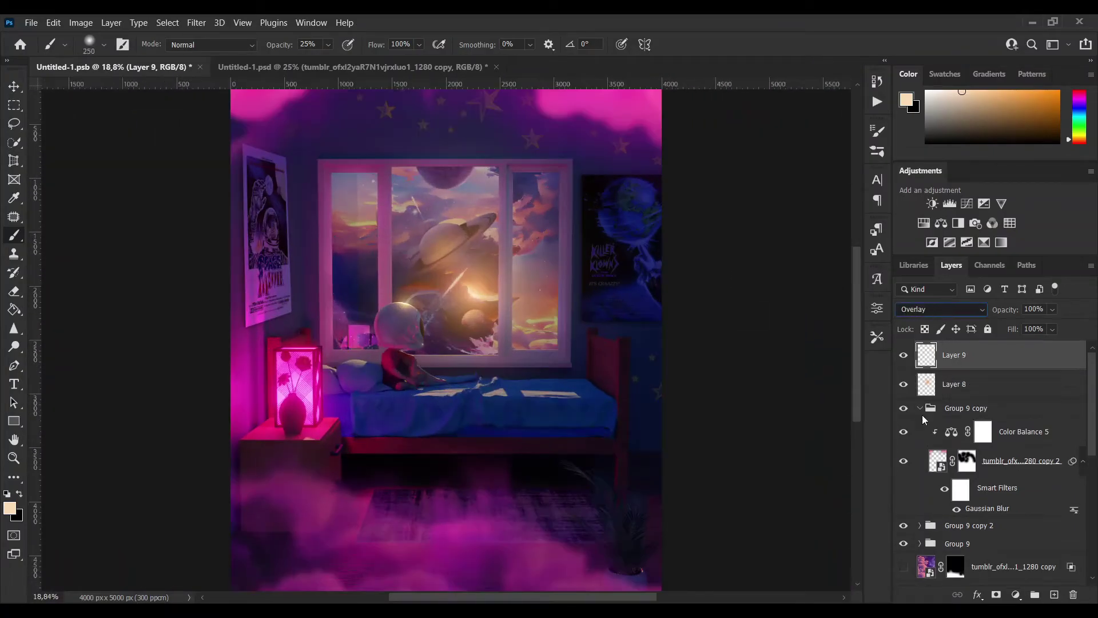
pyautogui.click(924, 420)
# Step: Sample the bedside lamp's pink and paint a large soft glow over the lamp on Layer 9 with a 1900 px brush
pyautogui.keyDown('alt'); pyautogui.scroll(-2, 320, 391); pyautogui.keyUp('alt')
pyautogui.keyDown('alt'); pyautogui.scroll(3, 303, 389); pyautogui.keyUp('alt')
pyautogui.press('[')
pyautogui.press('[')
pyautogui.press('[')
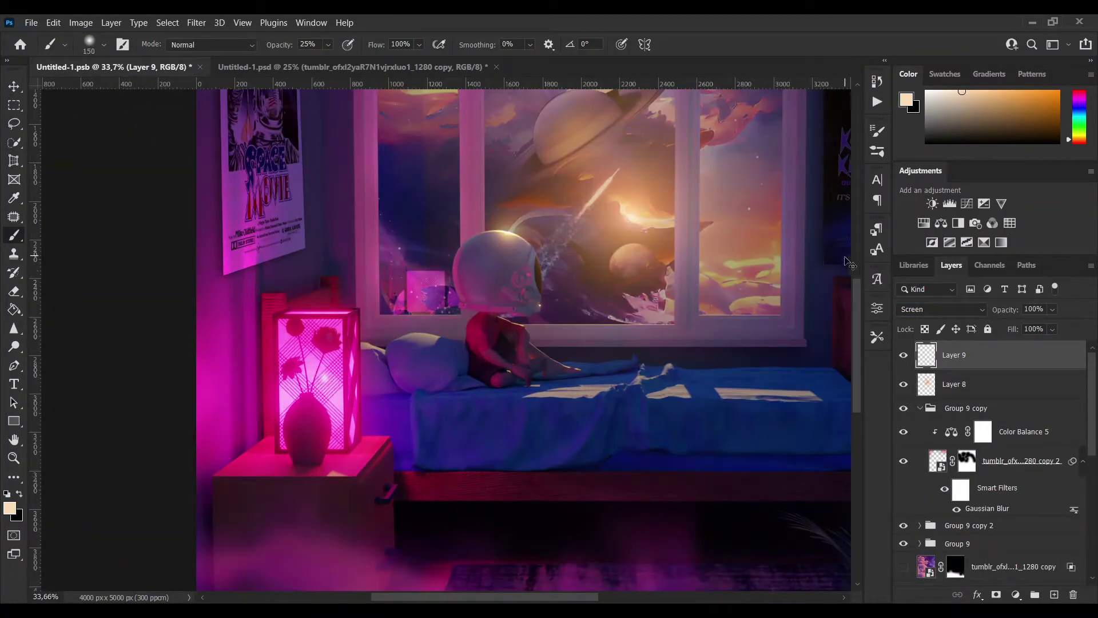
pyautogui.keyDown('alt'); pyautogui.click(343, 392); pyautogui.keyUp('alt')
pyautogui.press('[')
pyautogui.press('[')
pyautogui.press('[')
pyautogui.press('[')
pyautogui.press('[')
pyautogui.press('[')
pyautogui.press('[')
pyautogui.press('[')
pyautogui.press('[')
pyautogui.press('[')
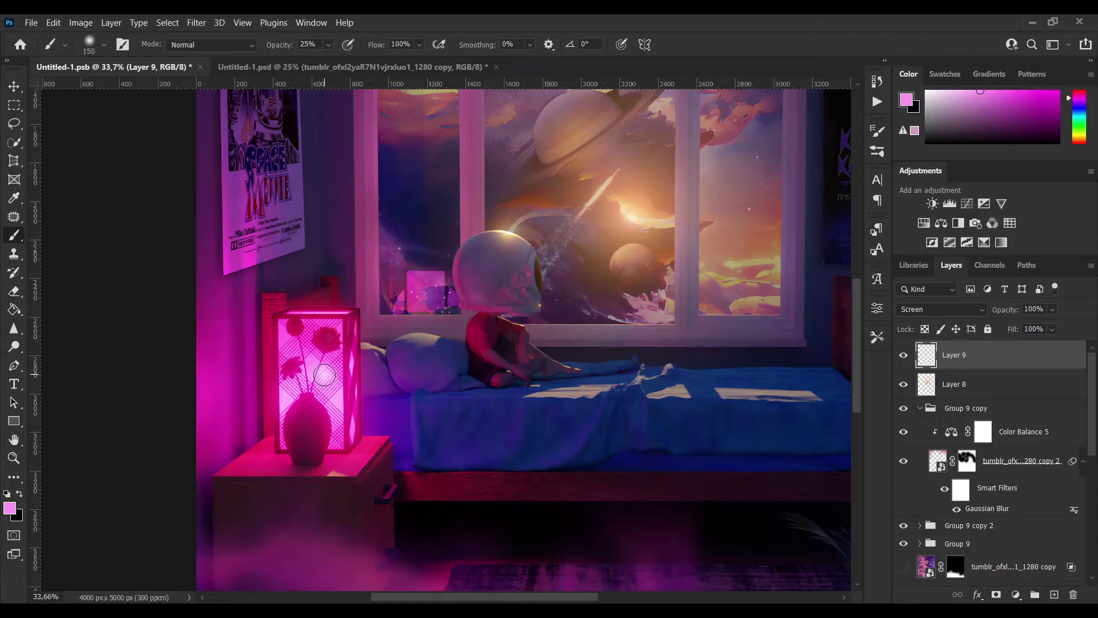
pyautogui.press(']')
pyautogui.press(']')
pyautogui.press(']')
pyautogui.press(']')
pyautogui.press(']')
pyautogui.press(']')
pyautogui.press(']')
pyautogui.press(']')
pyautogui.press(']')
pyautogui.press(']')
pyautogui.press(']')
pyautogui.press(']')
pyautogui.press(']')
pyautogui.press(']')
pyautogui.press(']')
pyautogui.press(']')
pyautogui.press(']')
pyautogui.press(']')
pyautogui.press(']')
pyautogui.press(']')
pyautogui.click(329, 374)
pyautogui.click(372, 395)
# Step: Set Layer 9's opacity to 50%
pyautogui.hotkey('ctrl', '0')
pyautogui.click(998, 311)
pyautogui.write('50')
pyautogui.press('Return')
pyautogui.keyDown('alt'); pyautogui.scroll(1, 749, 293); pyautogui.keyUp('alt')
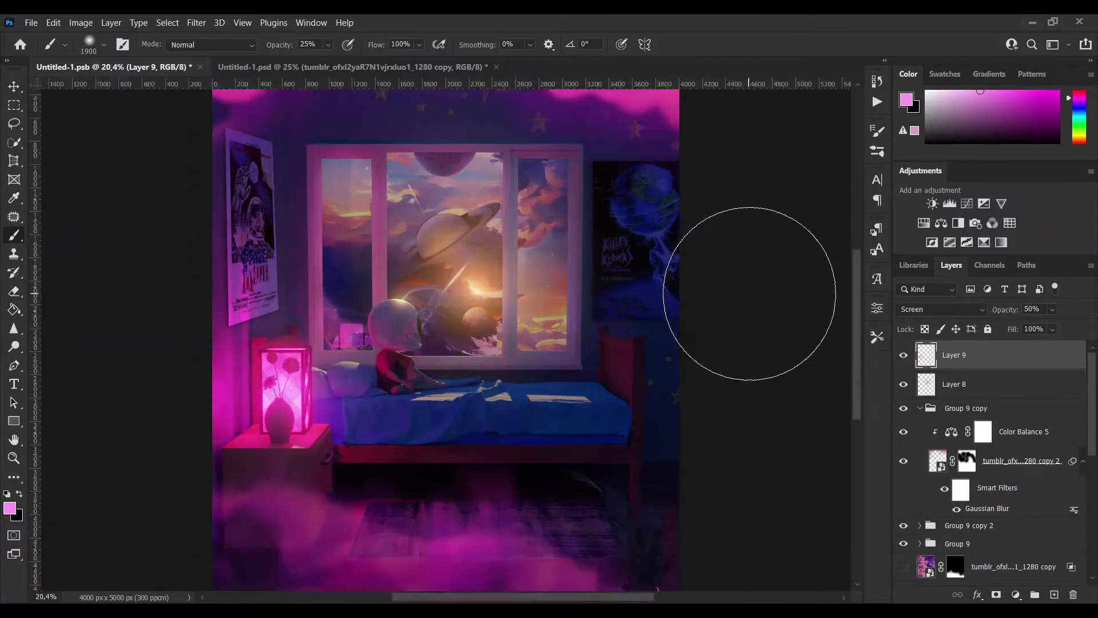
pyautogui.keyDown('alt'); pyautogui.scroll(-2, 749, 293); pyautogui.keyUp('alt')
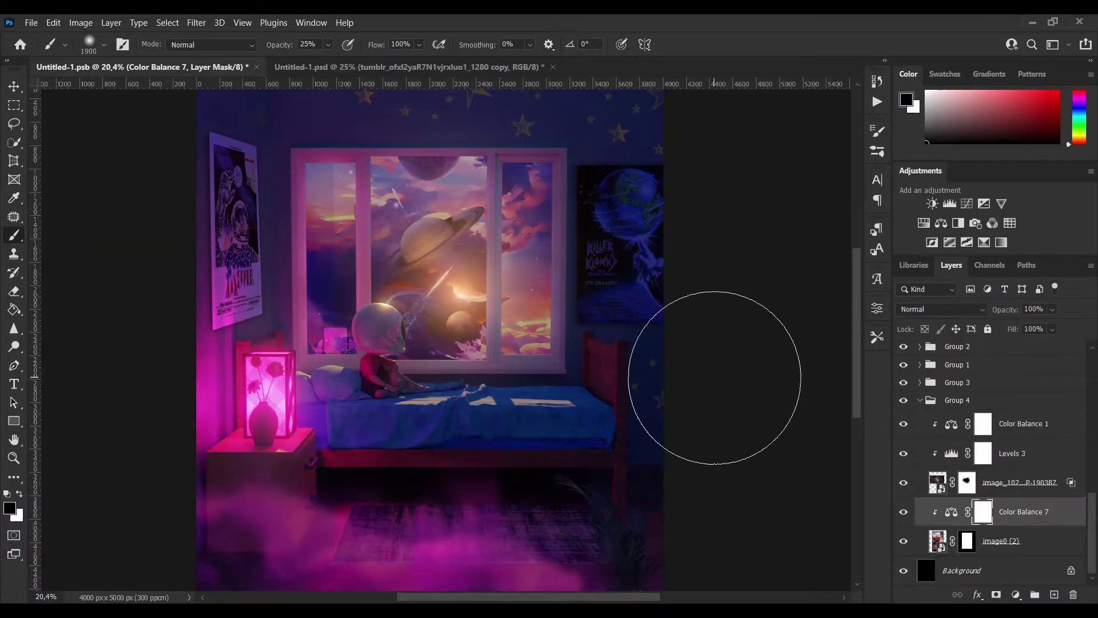
# Step: Add a Levels adjustment directly above the untitled room layer and pull down its highlight sliders to darken the room
pyautogui.keyDown('alt'); pyautogui.scroll(-2, 714, 365); pyautogui.keyUp('alt')
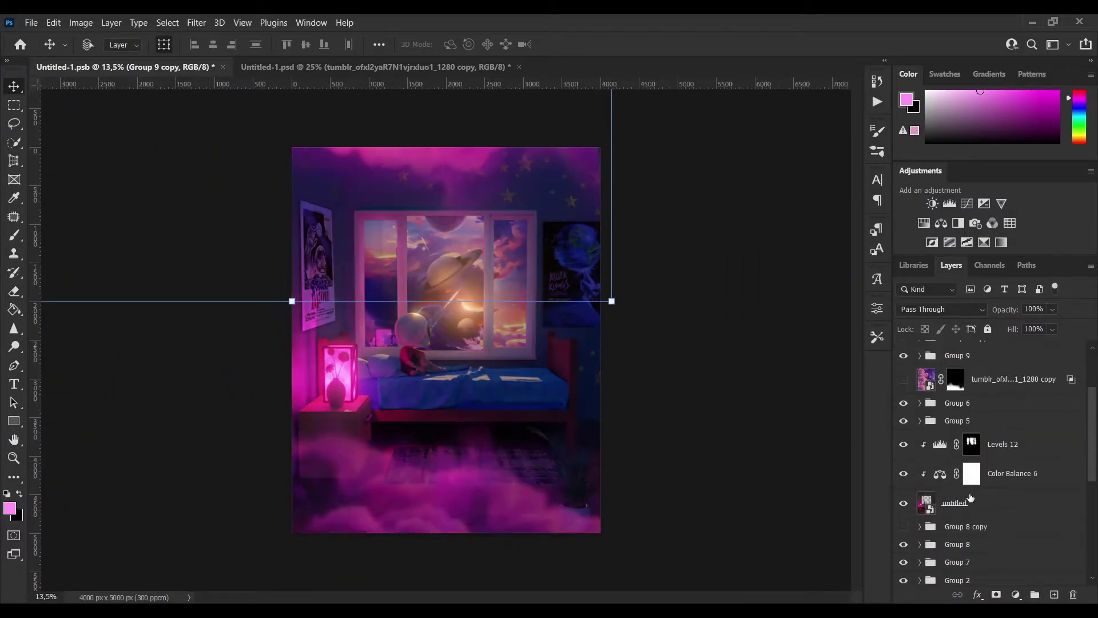
pyautogui.click(995, 499)
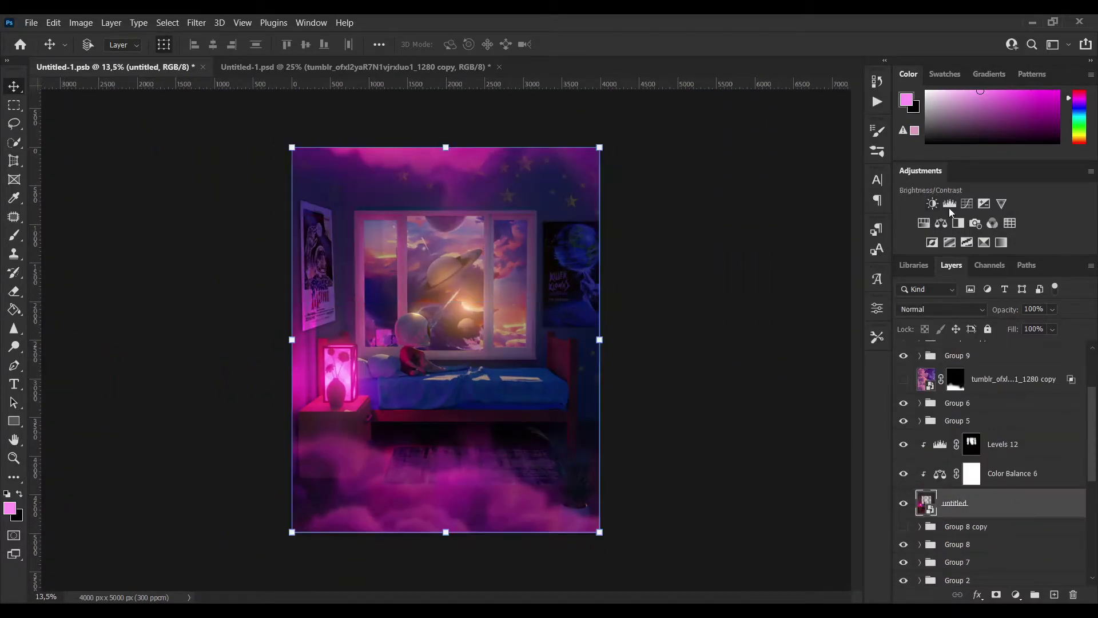
pyautogui.click(949, 204)
pyautogui.moveTo(849, 454); pyautogui.dragTo(811, 453)
pyautogui.moveTo(848, 489); pyautogui.dragTo(776, 491)
pyautogui.press('b')
pyautogui.keyDown('alt'); pyautogui.scroll(2, 446, 344); pyautogui.keyUp('alt')
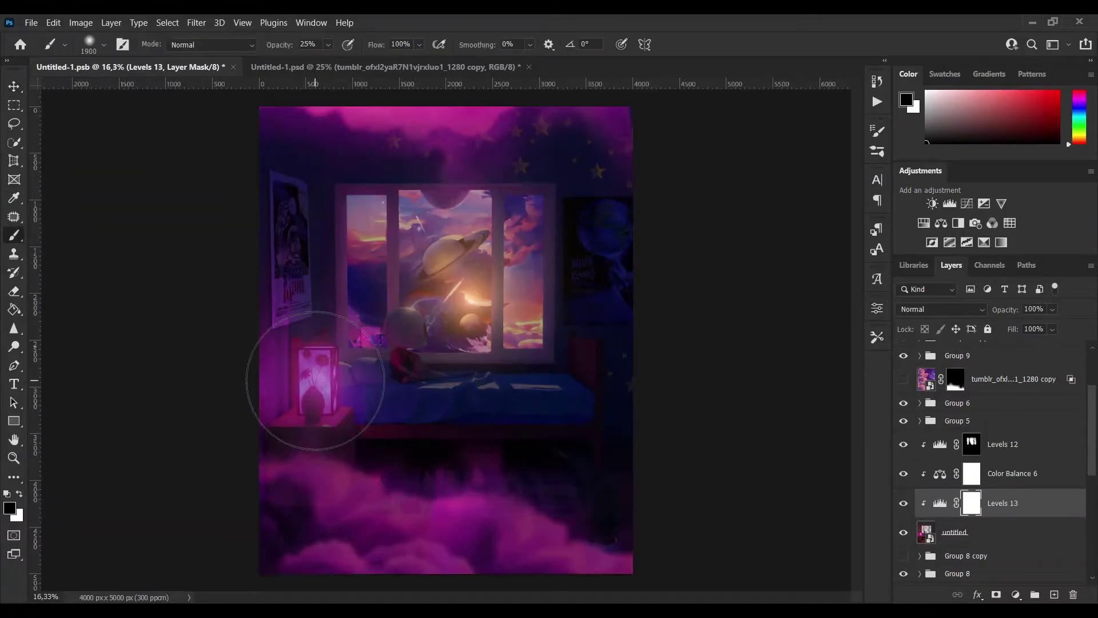
# Step: Paint black on the Levels 13 mask over the lamp and the astronaut, reducing the brush from 1900 to 25 px
pyautogui.click(326, 368)
pyautogui.click(326, 368)
pyautogui.keyDown('alt'); pyautogui.scroll(8, 457, 366); pyautogui.keyUp('alt')
pyautogui.press('[')
pyautogui.press('[')
pyautogui.press('[')
pyautogui.press('[')
pyautogui.press('[')
pyautogui.press('[')
pyautogui.press('[')
pyautogui.press('[')
pyautogui.press('[')
pyautogui.press('[')
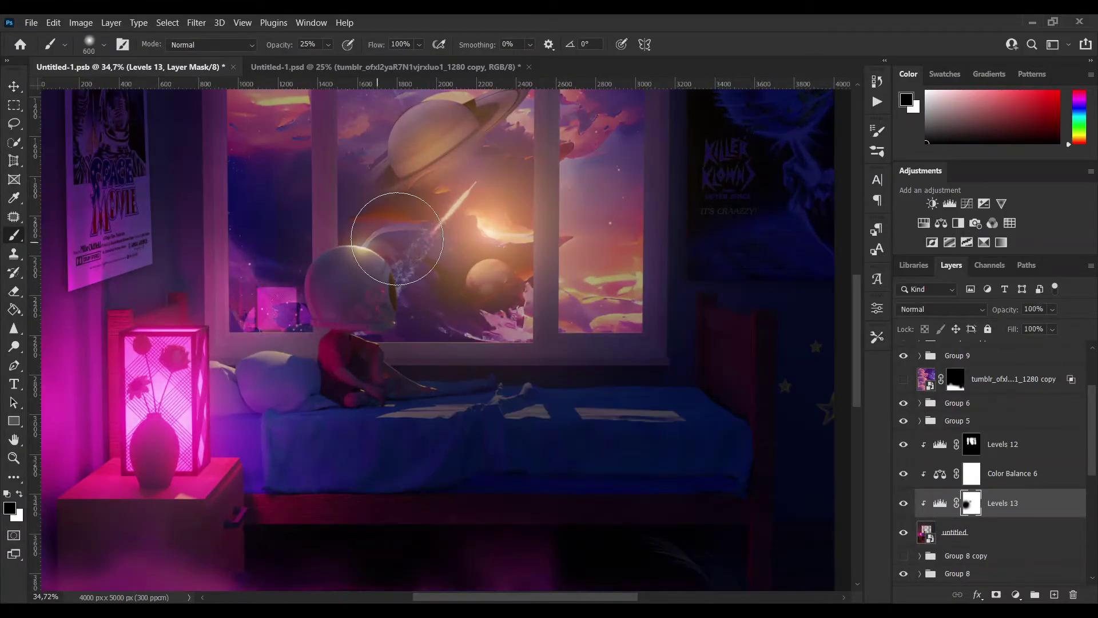
pyautogui.press('[')
pyautogui.press('[')
pyautogui.press('[')
pyautogui.press('[')
pyautogui.press('[')
pyautogui.press('[')
pyautogui.press('[')
pyautogui.press('[')
pyautogui.press('[')
pyautogui.press('[')
pyautogui.press('[')
pyautogui.press('[')
pyautogui.press('[')
pyautogui.press('[')
pyautogui.press('[')
pyautogui.keyDown('alt'); pyautogui.scroll(3, 434, 385); pyautogui.keyUp('alt')
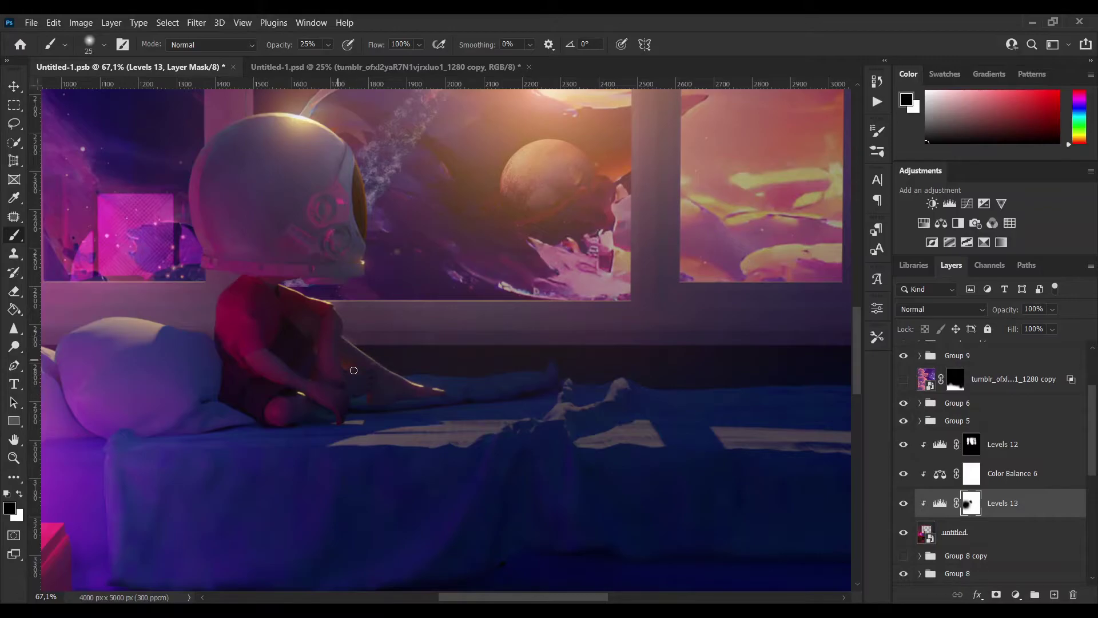
# Step: Paint black on the Levels 13 mask over the light patches and folds on the bed with a 60 to 80 px brush
pyautogui.press('[')
pyautogui.press('[')
pyautogui.press('[')
pyautogui.press('[')
pyautogui.press('[')
pyautogui.moveTo(343, 442); pyautogui.dragTo(478, 429)
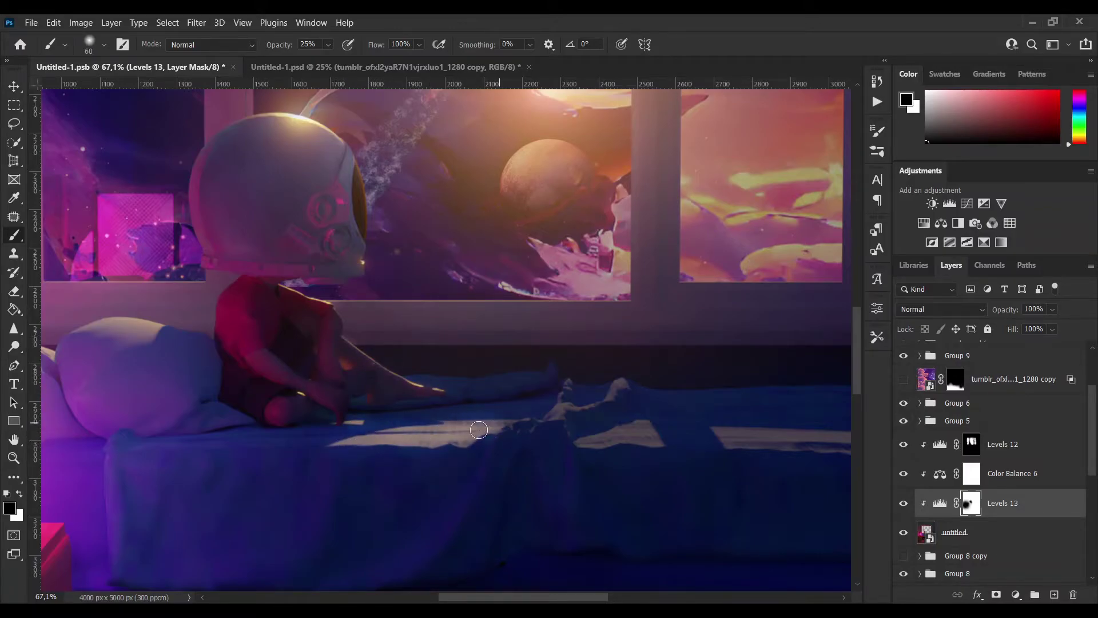
pyautogui.moveTo(552, 415); pyautogui.dragTo(617, 389)
pyautogui.moveTo(587, 441); pyautogui.dragTo(649, 437)
pyautogui.keyDown('ctrl'); pyautogui.scroll(-3, 629, 439); pyautogui.keyUp('ctrl')
pyautogui.press(']')
pyautogui.press(']')
pyautogui.press(']')
pyautogui.press(']')
pyautogui.press(']')
pyautogui.moveTo(492, 435)
pyautogui.mouseDown()
pyautogui.moveTo(659, 441)
pyautogui.moveTo(492, 437)
pyautogui.mouseUp()
# Step: Paint black on the cloud layer's mask in Group 9 copy 2 over the lower floor with the brush enlarged to 700 px
pyautogui.keyDown('alt'); pyautogui.scroll(-5, 550, 350); pyautogui.keyUp('alt')
pyautogui.keyDown('alt'); pyautogui.scroll(-1, 550, 350); pyautogui.keyUp('alt')
pyautogui.scroll(3, 925, 444)
pyautogui.click(904, 426)
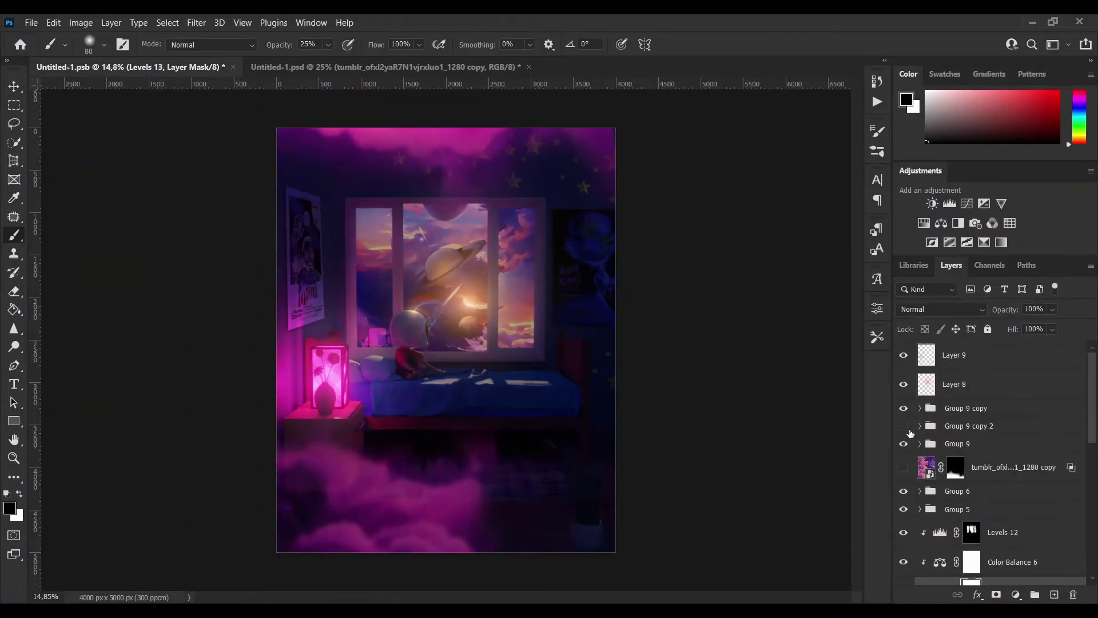
pyautogui.click(904, 426)
pyautogui.click(919, 426)
pyautogui.click(967, 507)
pyautogui.keyDown('alt'); pyautogui.scroll(3, 446, 474); pyautogui.keyUp('alt')
pyautogui.press(']')
pyautogui.press(']')
pyautogui.press(']')
pyautogui.press(']')
pyautogui.press(']')
pyautogui.press(']')
pyautogui.press(']')
pyautogui.press(']')
pyautogui.press(']')
pyautogui.press(']')
pyautogui.press(']')
pyautogui.press(']')
pyautogui.press(']')
pyautogui.press(']')
pyautogui.press(']')
pyautogui.press(']')
pyautogui.moveTo(413, 531); pyautogui.dragTo(409, 568)
pyautogui.keyDown('alt'); pyautogui.scroll(-4, 446, 343); pyautogui.keyUp('alt')
pyautogui.click(919, 426)
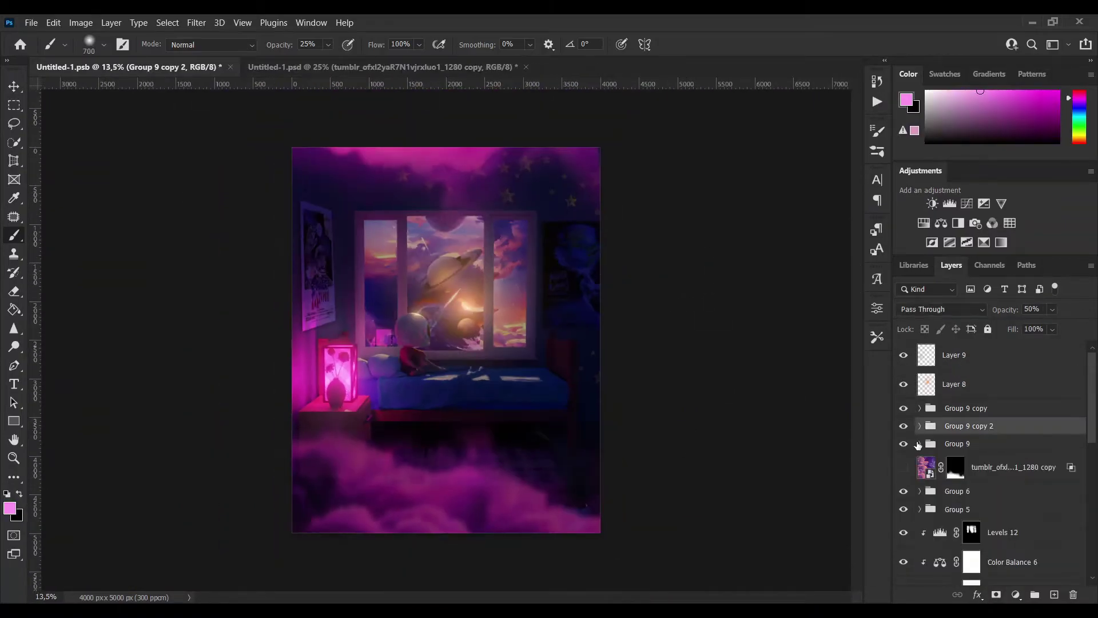
# Step: Combine Group 9 copy 2 and Group 9 into one new group
pyautogui.keyDown('shift'); pyautogui.click(973, 444); pyautogui.keyUp('shift')
pyautogui.hotkey('ctrl', 'g')
pyautogui.click(923, 223)
pyautogui.hotkey('ctrl', 'alt', 'g')
pyautogui.moveTo(760, 436); pyautogui.dragTo(735, 460)
pyautogui.press('Delete')
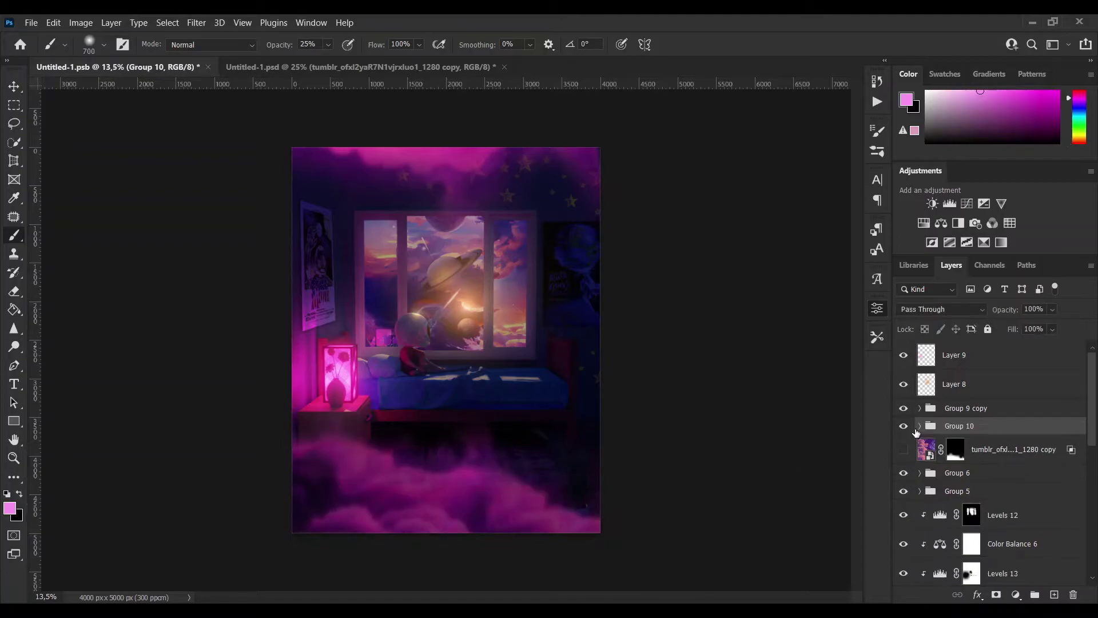
pyautogui.click(919, 427)
pyautogui.doubleClick(963, 486)
pyautogui.moveTo(837, 493); pyautogui.dragTo(775, 493)
pyautogui.hotkey('ctrl', 'z')
pyautogui.click(931, 461)
pyautogui.click(919, 426)
# Step: Add a clipped Levels adjustment to Group 10 and another to Group 9 copy to darken the clouds
pyautogui.click(949, 204)
pyautogui.hotkey('ctrl', 'alt', 'g')
pyautogui.click(966, 408)
pyautogui.press('Delete')
pyautogui.click(932, 204)
pyautogui.hotkey('ctrl', 'z')
pyautogui.hotkey('ctrl', 'z')
pyautogui.click(950, 204)
pyautogui.hotkey('ctrl', 'alt', 'g')
pyautogui.click(877, 308)
# Step: Paint black at 25% opacity on the Levels 15 mask along the upper edge of the top clouds
pyautogui.keyDown('alt'); pyautogui.scroll(1, 752, 340); pyautogui.keyUp('alt')
pyautogui.moveTo(444, 153); pyautogui.dragTo(392, 155)
pyautogui.hotkey('ctrl', 'z')
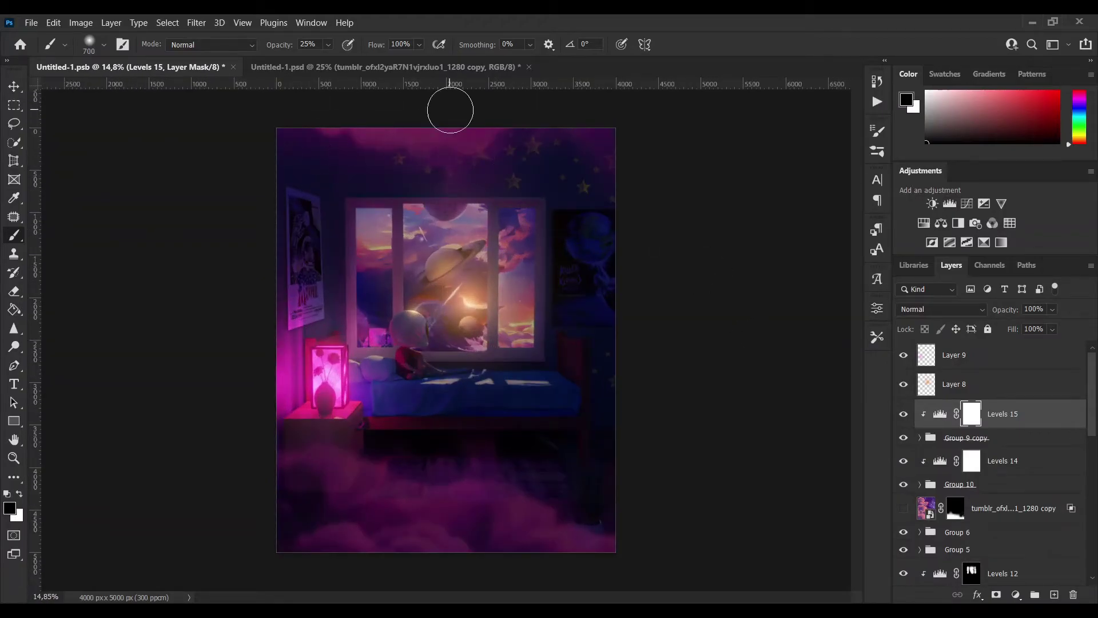
pyautogui.moveTo(451, 111); pyautogui.dragTo(485, 116)
# Step: Try to brighten the floor clouds by painting black on the Levels 14 mask
pyautogui.click(971, 461)
pyautogui.click(415, 535)
pyautogui.hotkey('ctrl', 'z')
pyautogui.scroll(-3, 801, 419)
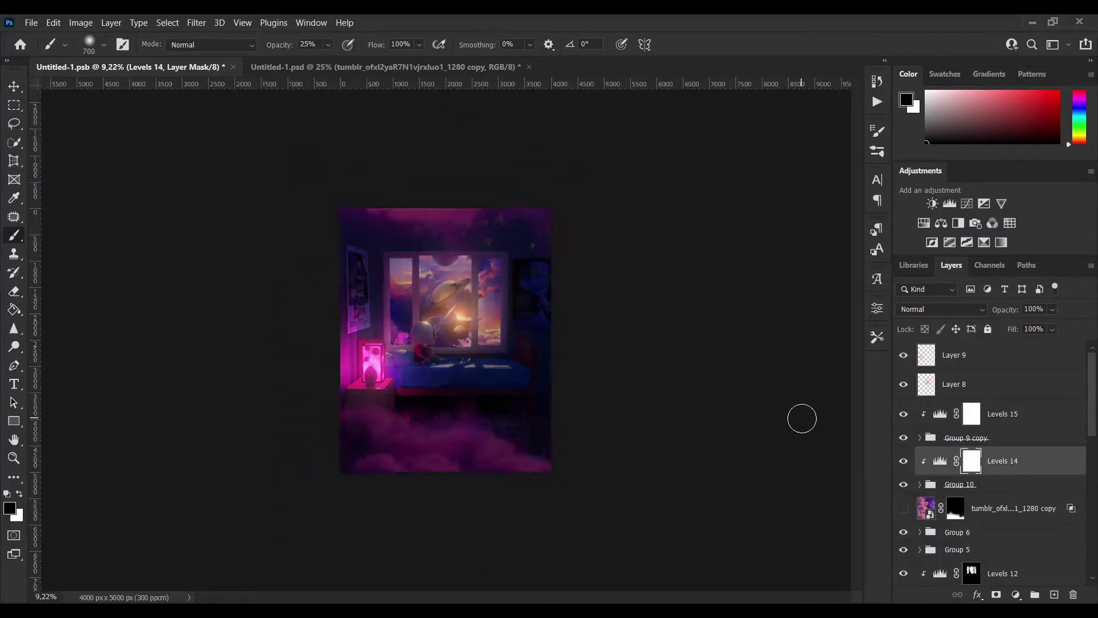
pyautogui.scroll(5, 801, 419)
pyautogui.scroll(-4, 715, 252)
pyautogui.scroll(7, 600, 303)
pyautogui.scroll(-1, 568, 419)
pyautogui.keyDown('alt'); pyautogui.scroll(-4, 568, 419); pyautogui.keyUp('alt')
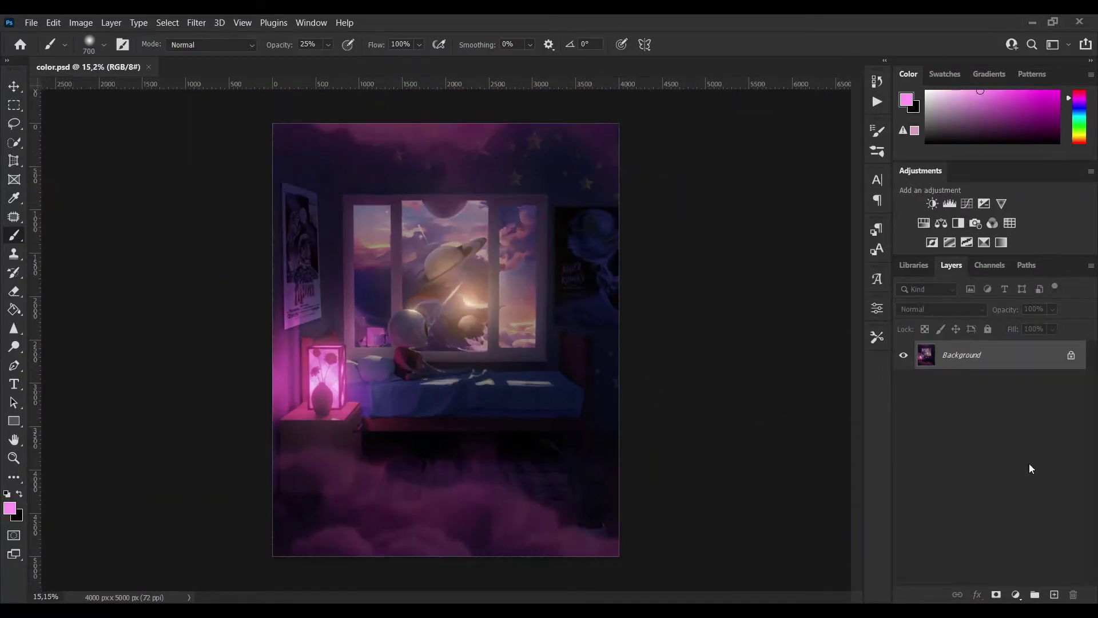
# Step: Duplicate the flattened image layer in color.psd
pyautogui.hotkey('ctrl', 'j')
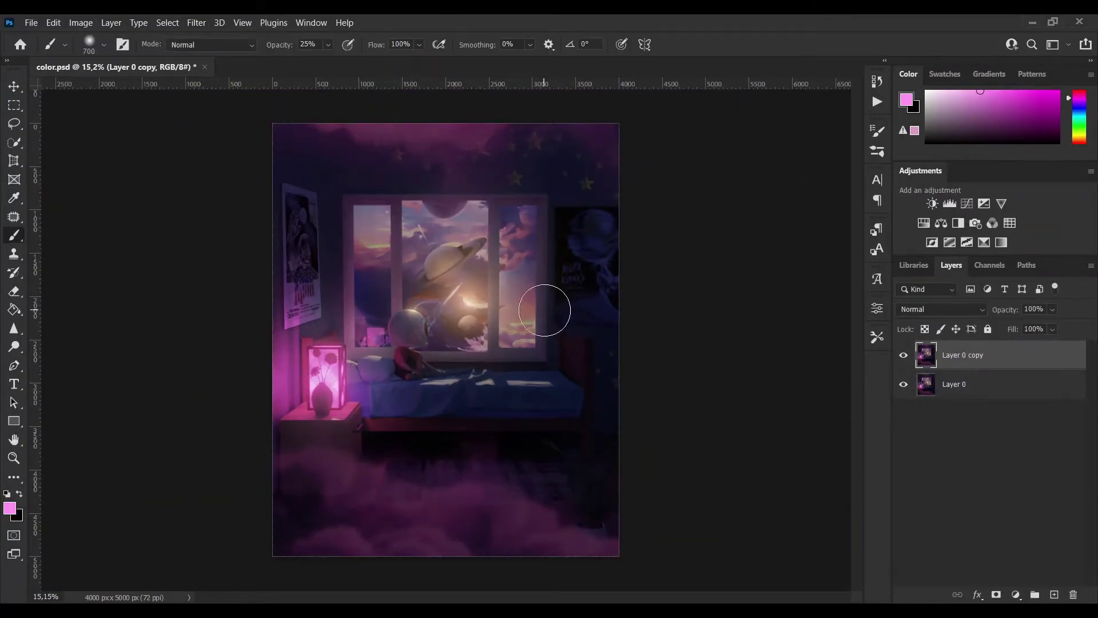
# Step: Replace the duplicated image layer with a fresh duplicate of Layer 0
pyautogui.keyDown('alt'); pyautogui.scroll(5, 544, 311); pyautogui.keyUp('alt')
pyautogui.keyDown('alt'); pyautogui.scroll(-2, 456, 402); pyautogui.keyUp('alt')
pyautogui.press('Delete')
pyautogui.press('space')
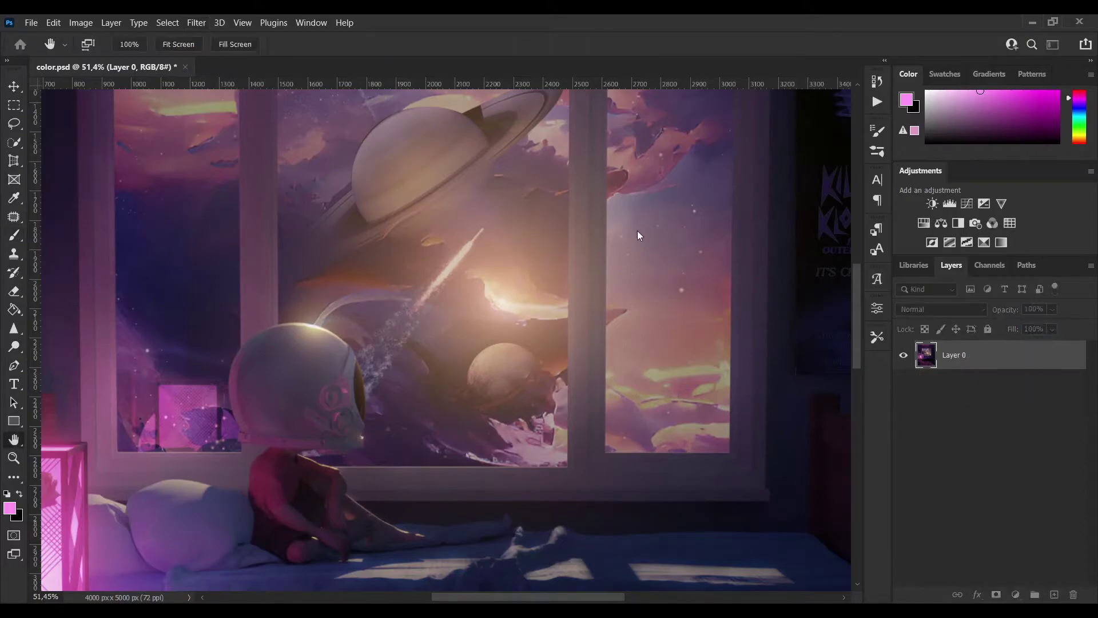
pyautogui.hotkey('ctrl', 'j')
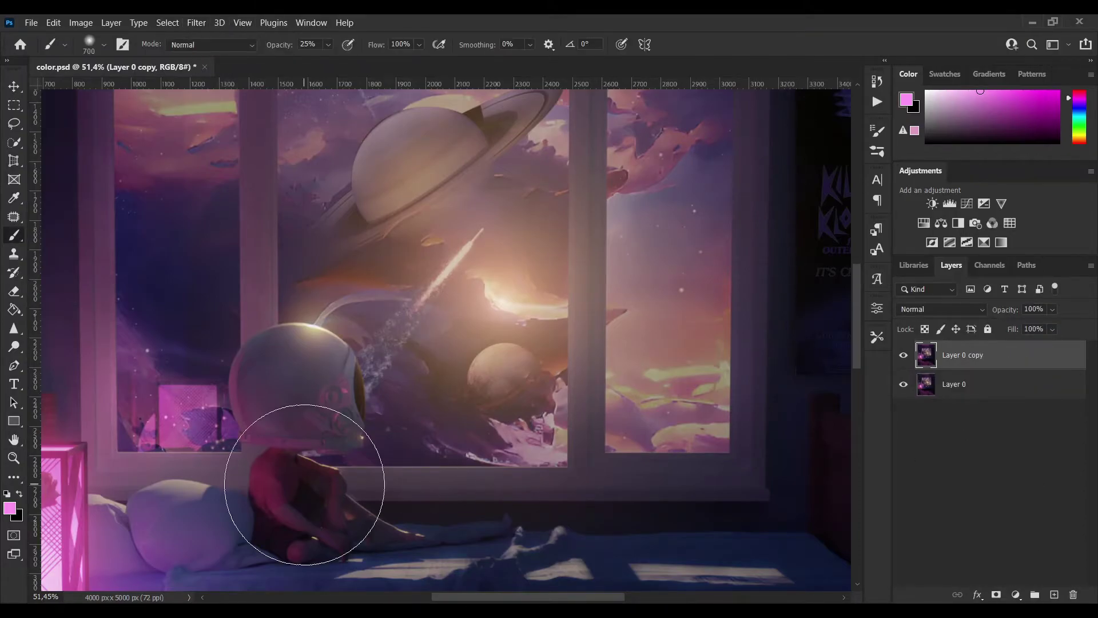
pyautogui.keyDown('alt'); pyautogui.scroll(3, 307, 475); pyautogui.keyUp('alt')
pyautogui.keyDown('alt'); pyautogui.scroll(-6, 705, 376); pyautogui.keyUp('alt')
pyautogui.press('space')
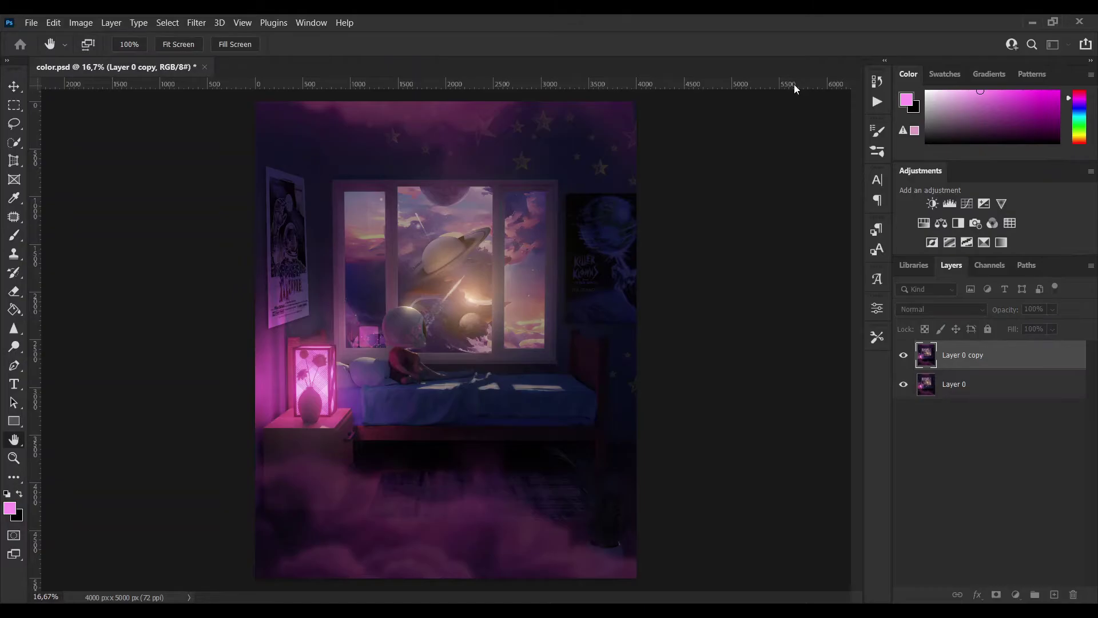
pyautogui.keyDown('alt'); pyautogui.scroll(3, 497, 368); pyautogui.keyUp('alt')
pyautogui.keyDown('alt'); pyautogui.scroll(-4, 498, 368); pyautogui.keyUp('alt')
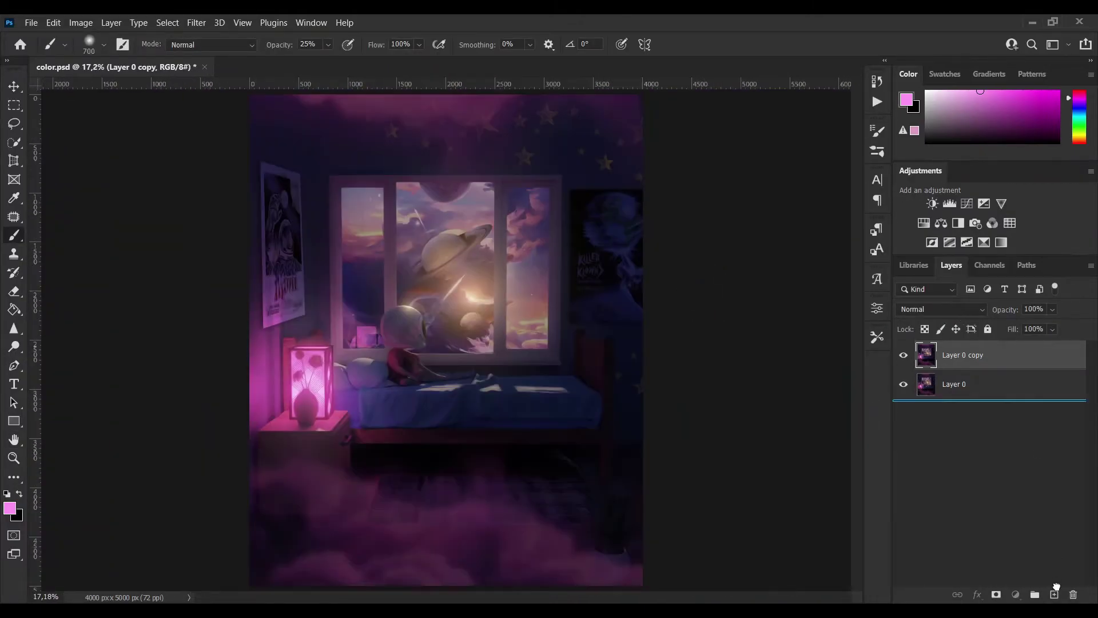
pyautogui.hotkey('ctrl', 'j')
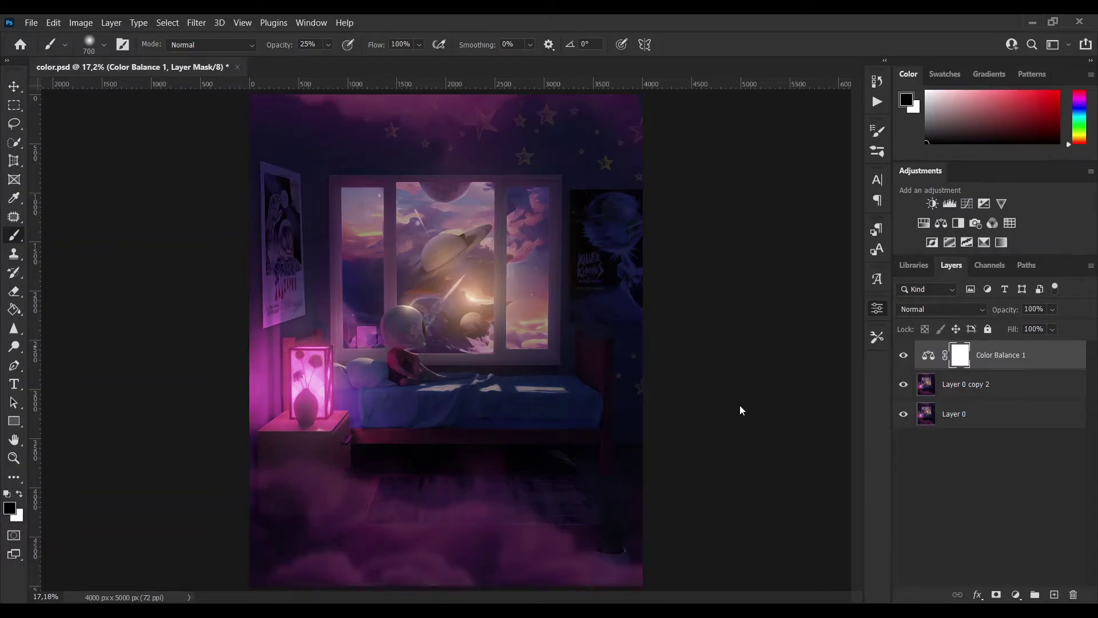
# Step: Add Color Lookup adjustment layers above Color Balance 1 and set the opacity of Color Lookup 1 to 20%
pyautogui.click(1009, 223)
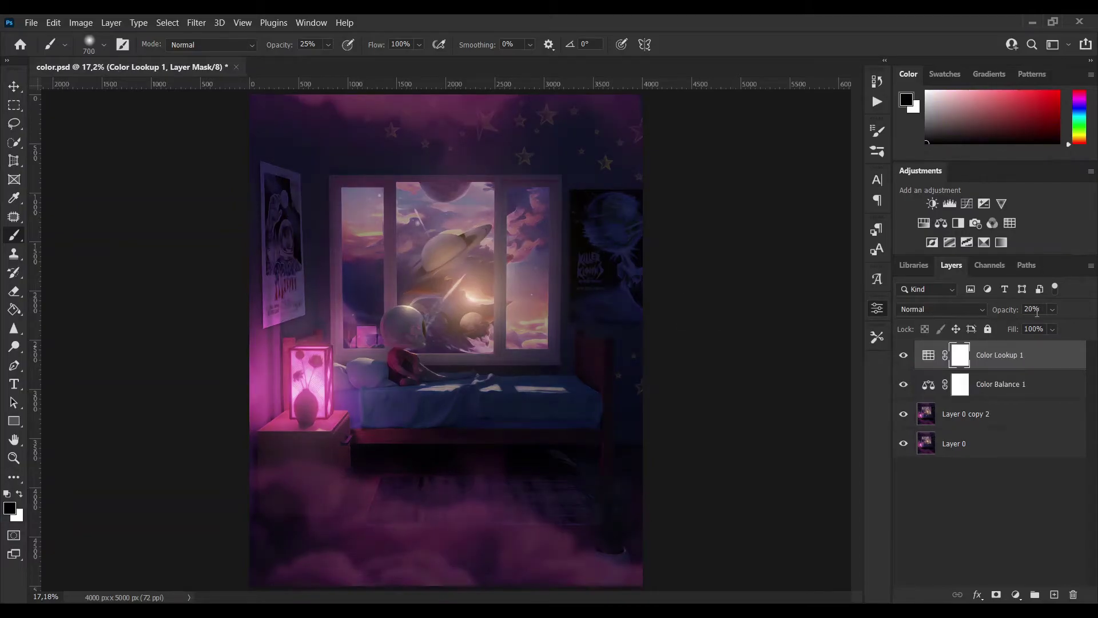
pyautogui.click(1009, 223)
pyautogui.doubleClick(1033, 309)
pyautogui.click(1009, 223)
pyautogui.write('20')
pyautogui.click(1009, 223)
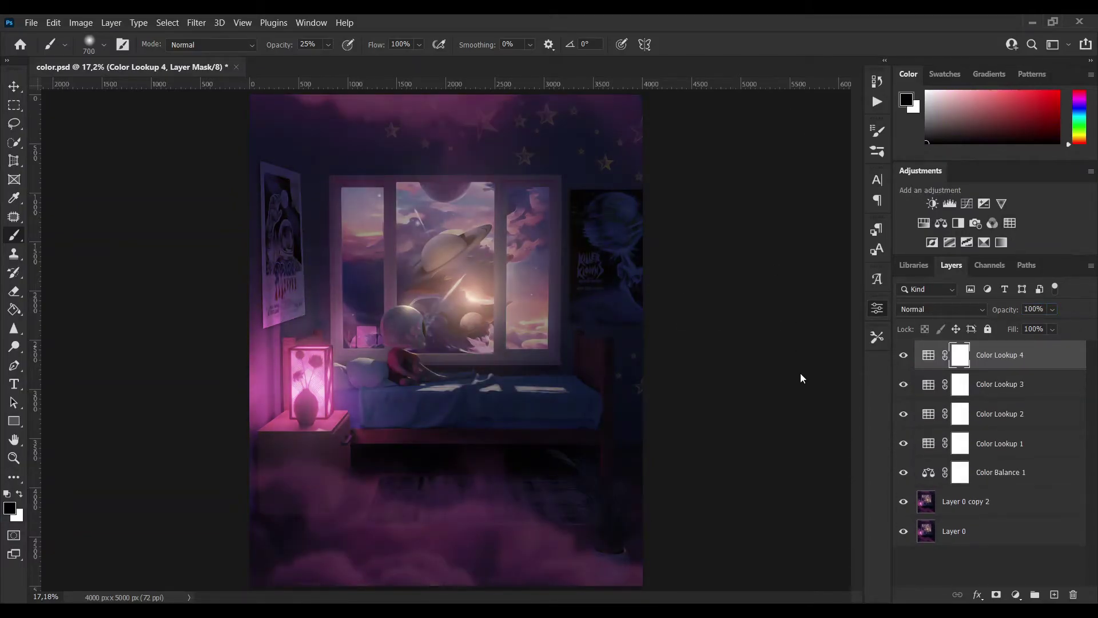
# Step: Set the opacity of Color Lookup 4 to 20% and stack more Color Lookup adjustment layers above it
pyautogui.doubleClick(1033, 308)
pyautogui.write('20')
pyautogui.click(1009, 223)
pyautogui.click(1009, 223)
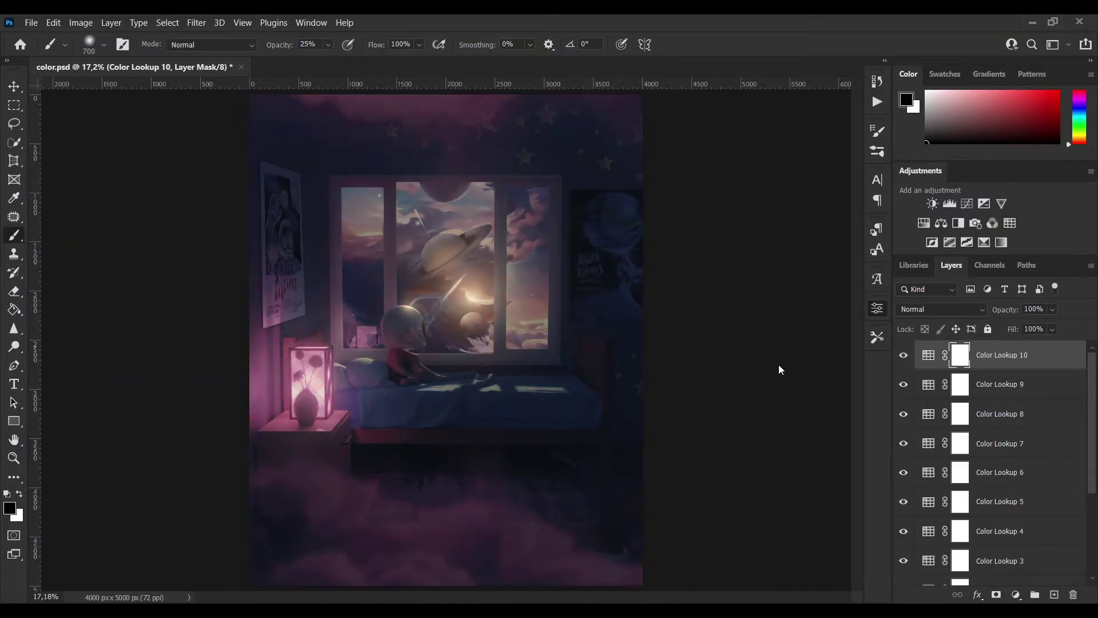
# Step: Lower the opacity of the Color Lookup 10 and Color Lookup 8 layers, toggling layer visibility to compare the grading
pyautogui.moveTo(1052, 310); pyautogui.dragTo(996, 323)
pyautogui.click(903, 413)
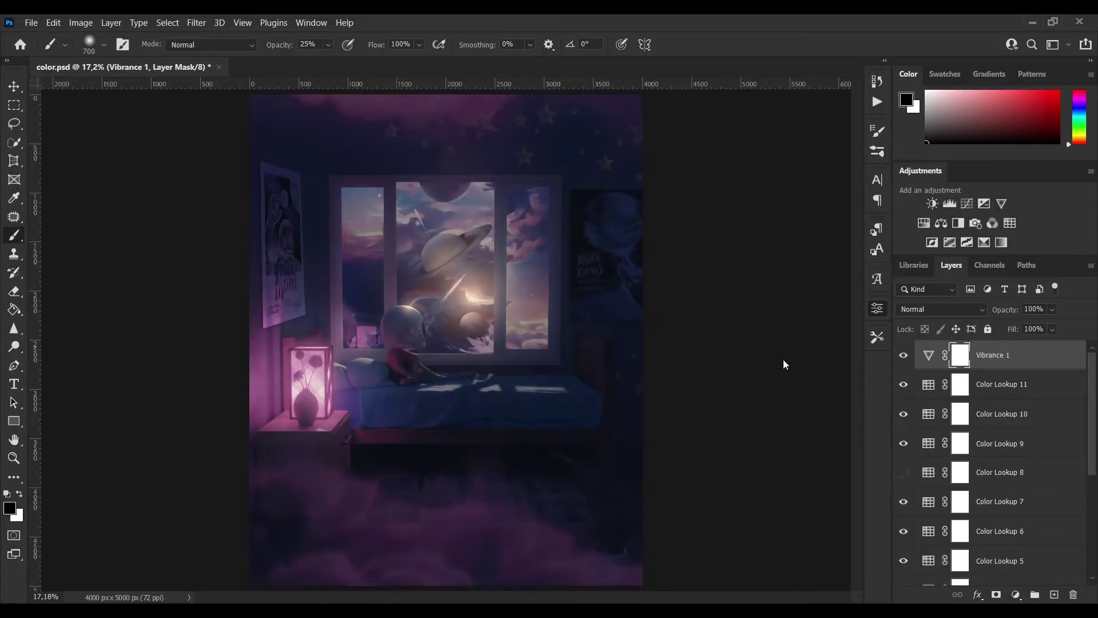
pyautogui.click(904, 384)
pyautogui.click(904, 472)
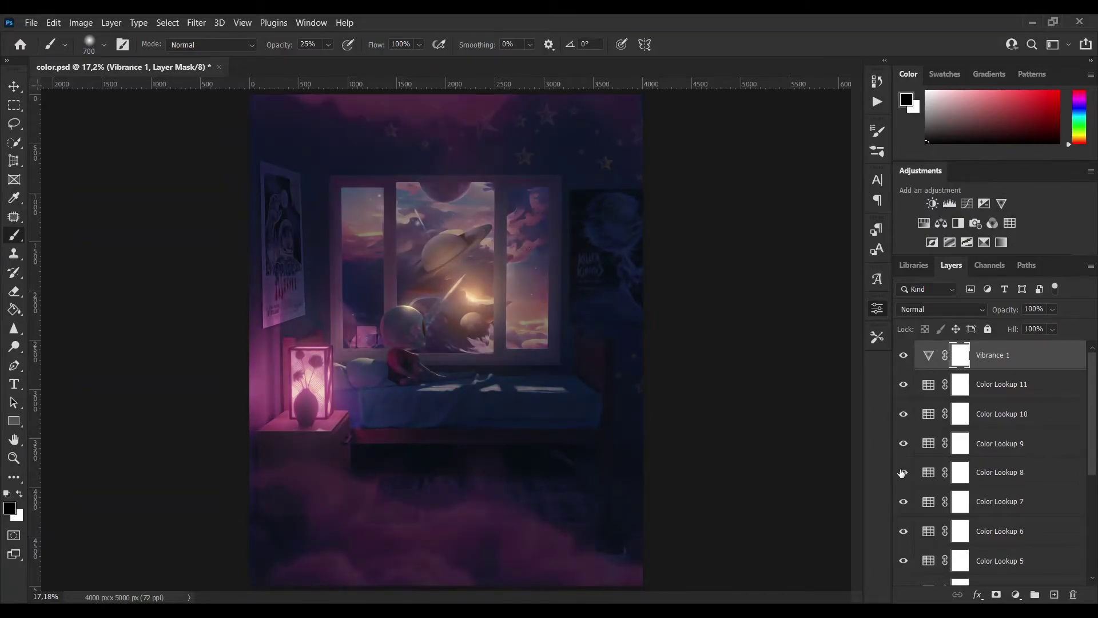
pyautogui.click(999, 472)
pyautogui.moveTo(1052, 309); pyautogui.dragTo(1028, 325)
# Step: Add a Selective Color adjustment above Color Lookup 11 and adjust its color values
pyautogui.click(1001, 384)
pyautogui.click(984, 242)
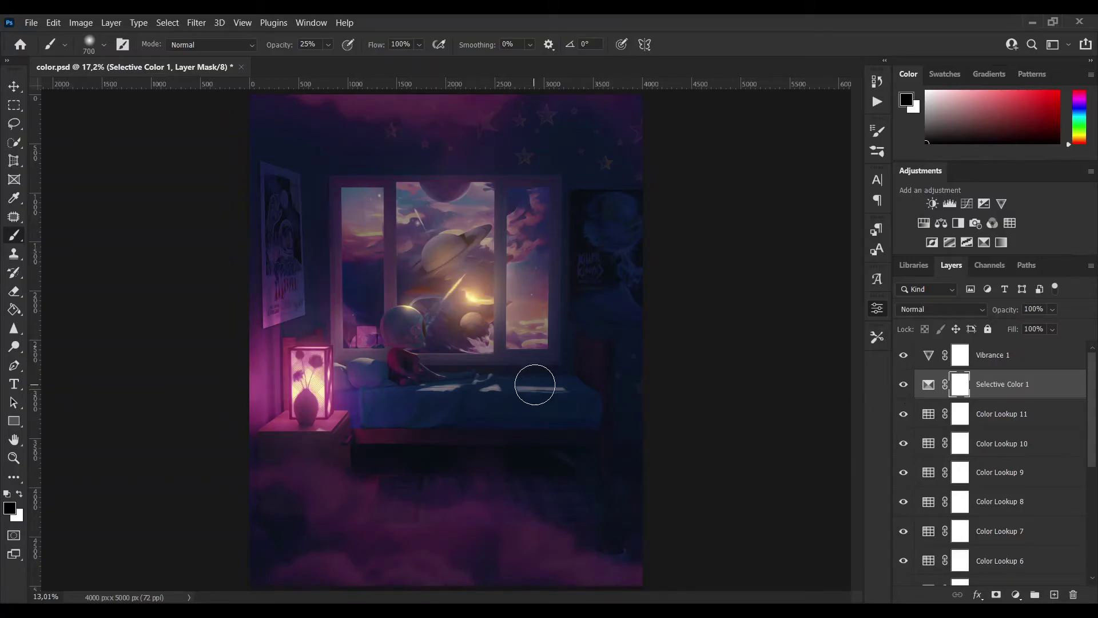
pyautogui.moveTo(750, 395); pyautogui.dragTo(767, 395)
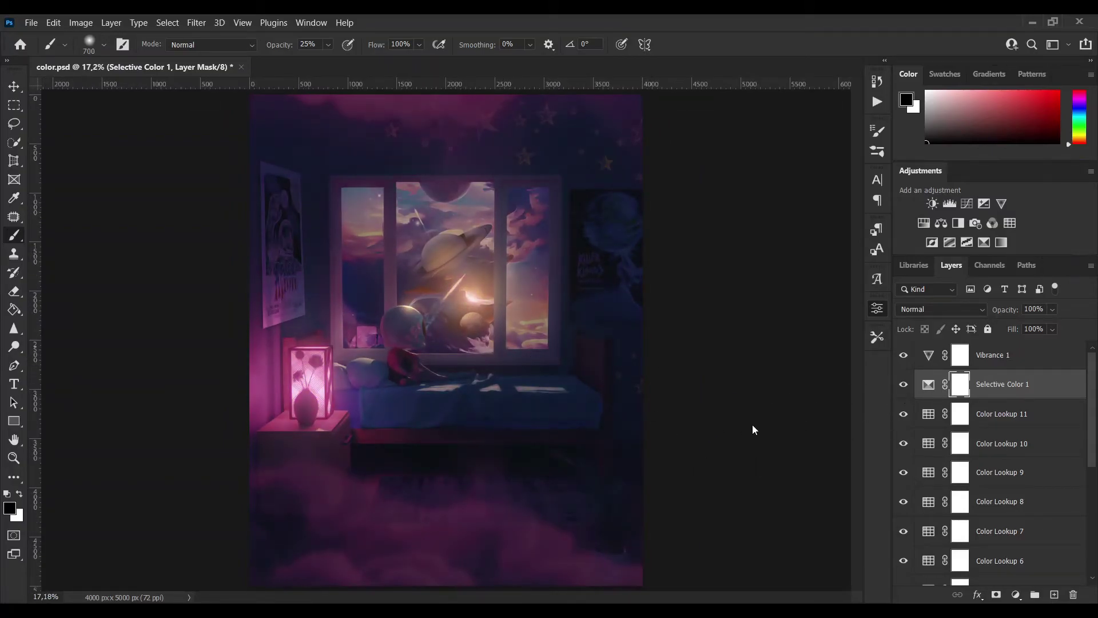
pyautogui.keyDown('alt'); pyautogui.scroll(-1, 816, 466); pyautogui.keyUp('alt')
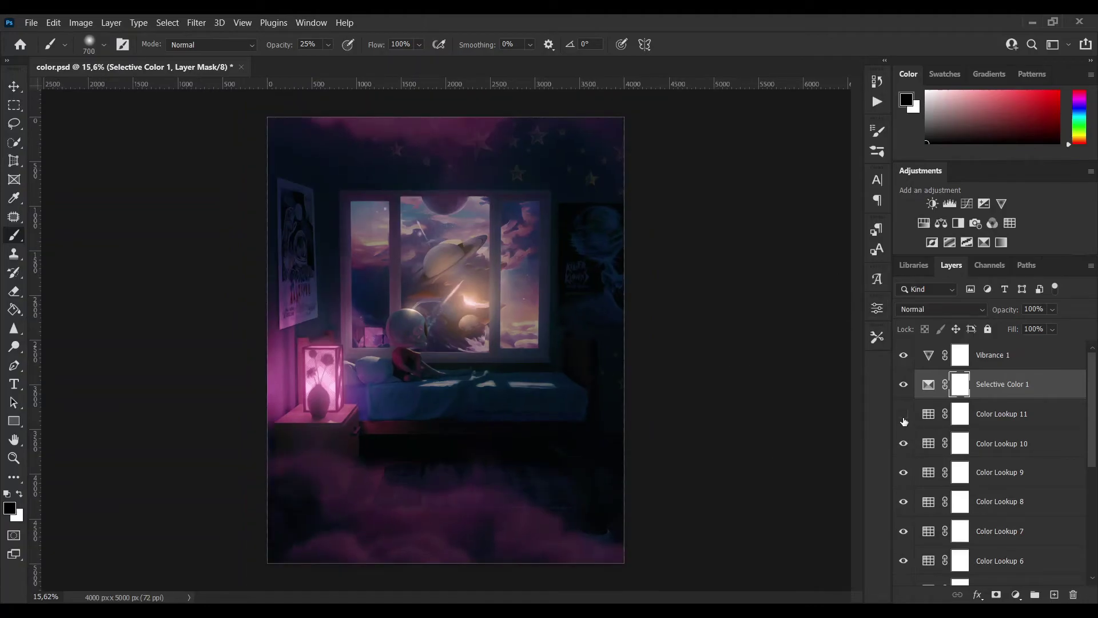
pyautogui.scroll(-2, 906, 503)
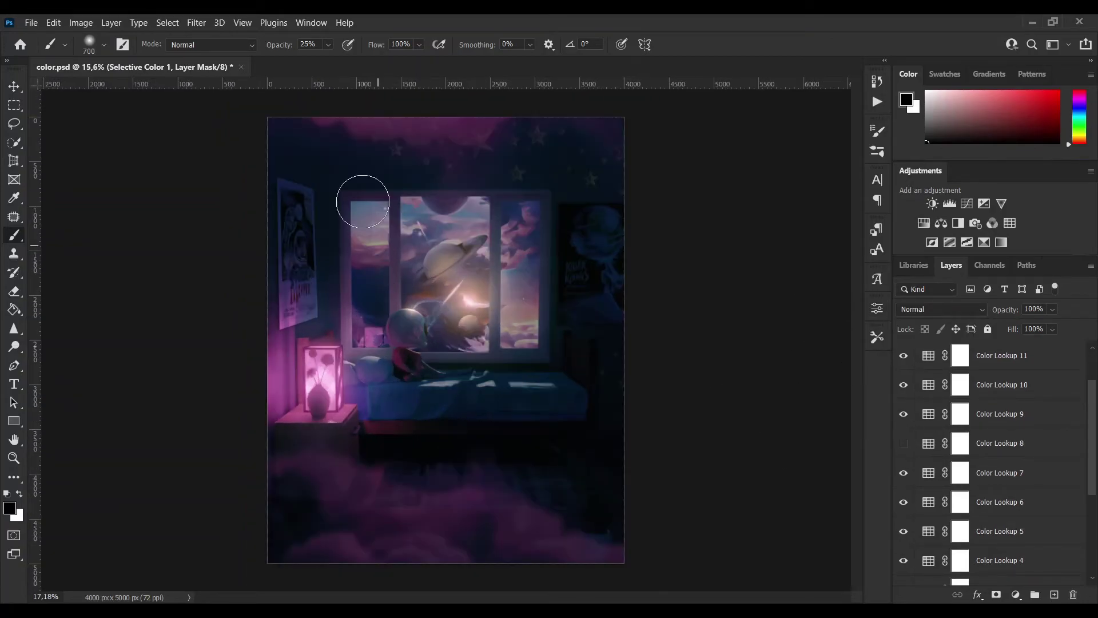
# Step: Group Layer 0 copy 2 with all the adjustment layers above it and duplicate the group
pyautogui.keyDown('alt'); pyautogui.scroll(4, 362, 201); pyautogui.keyUp('alt')
pyautogui.keyDown('alt'); pyautogui.scroll(-5, 674, 270); pyautogui.keyUp('alt')
pyautogui.scroll(2, 1023, 395)
pyautogui.click(1022, 359)
pyautogui.keyDown('shift'); pyautogui.click(1024, 390); pyautogui.keyUp('shift')
pyautogui.keyDown('shift'); pyautogui.click(1036, 536); pyautogui.keyUp('shift')
pyautogui.scroll(-4, 1039, 565)
pyautogui.keyDown('shift'); pyautogui.click(1046, 538); pyautogui.keyUp('shift')
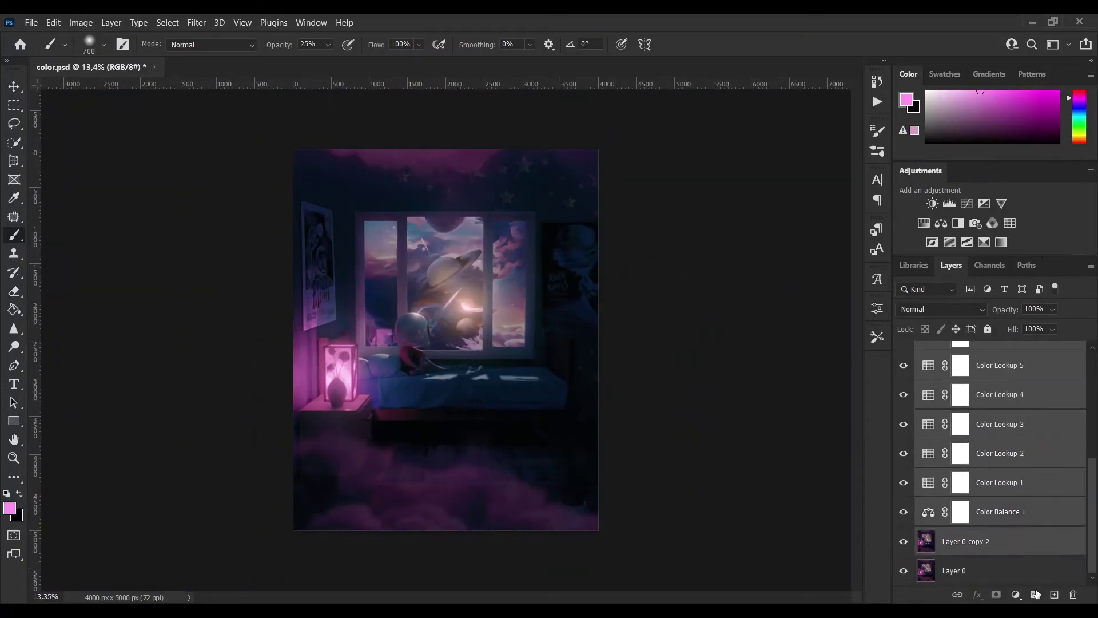
pyautogui.hotkey('ctrl', 'g')
pyautogui.hotkey('ctrl', 'j')
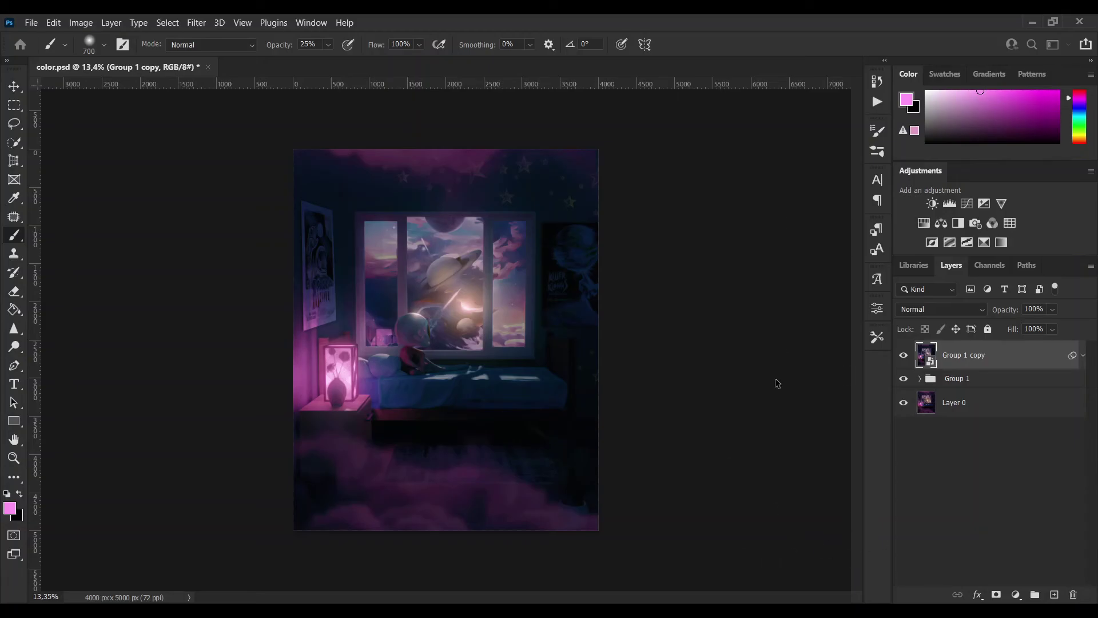
# Step: Add a Levels adjustment layer above the Camera Raw-filtered Group 1 copy
pyautogui.keyDown('alt'); pyautogui.scroll(10, 457, 326); pyautogui.keyUp('alt')
pyautogui.keyDown('alt'); pyautogui.scroll(-4, 657, 400); pyautogui.keyUp('alt')
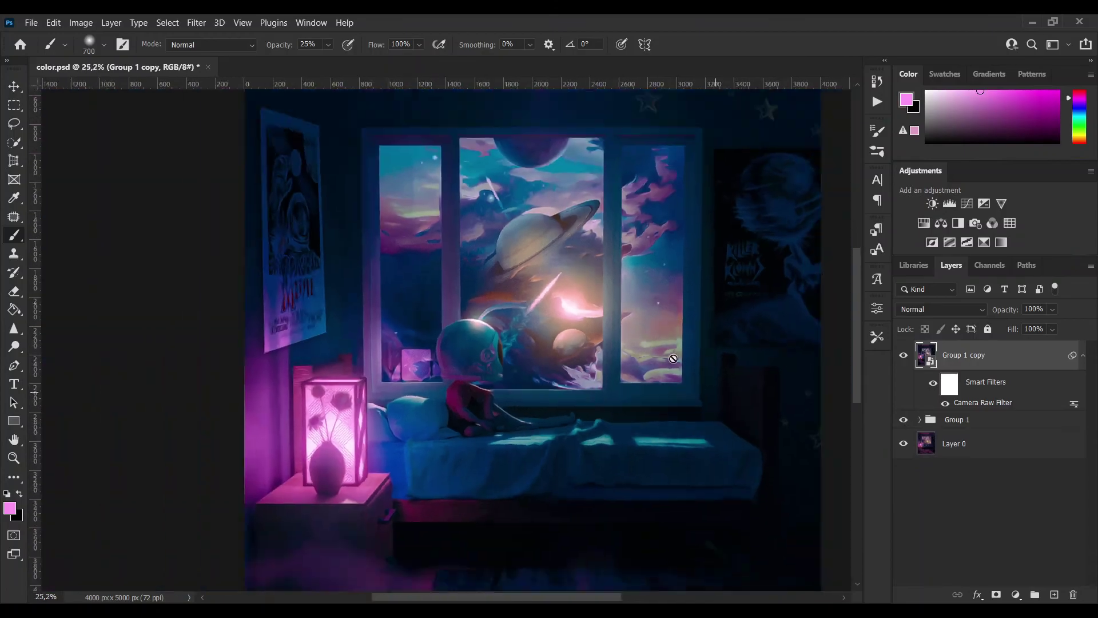
pyautogui.keyDown('alt'); pyautogui.scroll(4, 686, 228); pyautogui.keyUp('alt')
pyautogui.scroll(-5, 634, 422)
pyautogui.keyDown('alt'); pyautogui.scroll(-5, 635, 421); pyautogui.keyUp('alt')
pyautogui.click(949, 204)
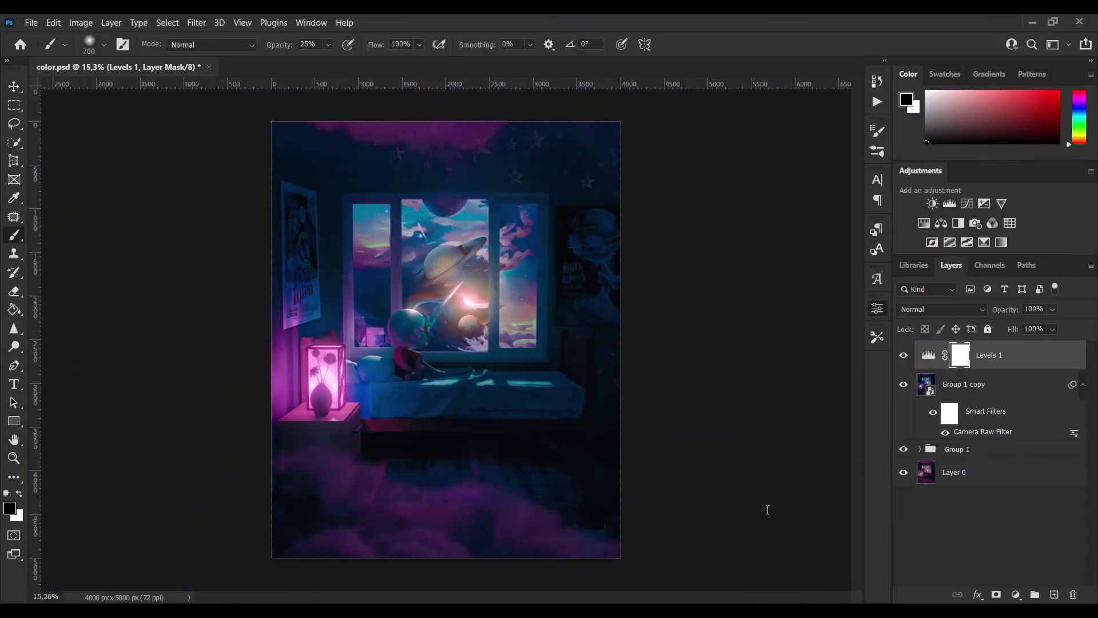
# Step: Examine the graded bedroom, window sky and wall posters at several magnifications, comparing with Group 1 copy toggled
pyautogui.click(904, 385)
pyautogui.keyDown('alt'); pyautogui.scroll(10, 461, 291); pyautogui.keyUp('alt')
pyautogui.keyDown('alt'); pyautogui.scroll(-5, 629, 276); pyautogui.keyUp('alt')
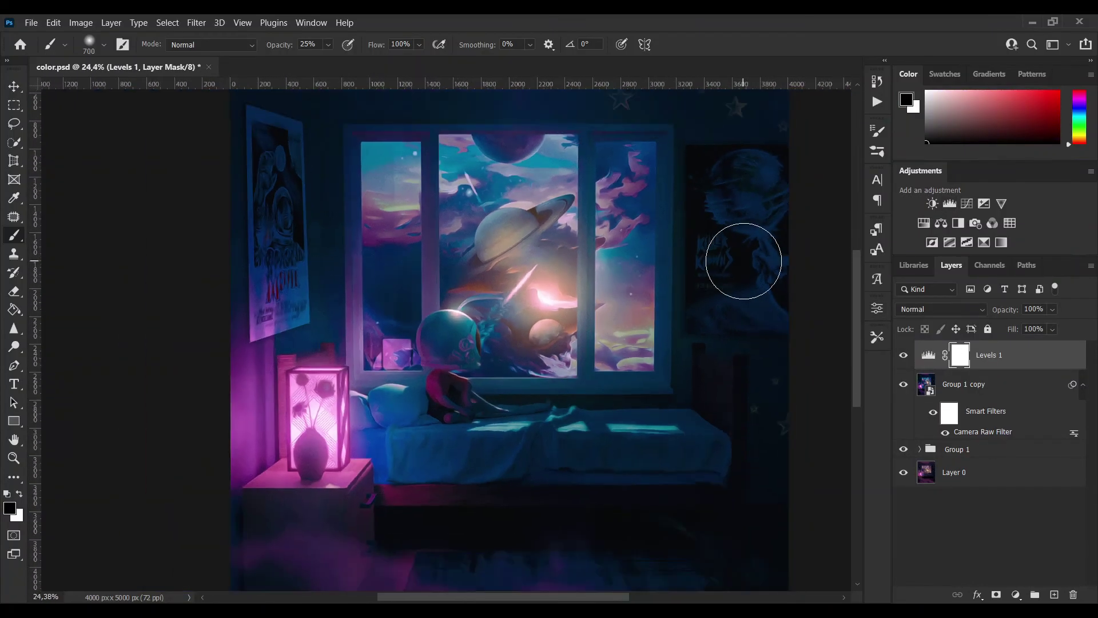
pyautogui.keyDown('alt'); pyautogui.scroll(3, 422, 263); pyautogui.keyUp('alt')
pyautogui.keyDown('alt'); pyautogui.scroll(-3, 669, 201); pyautogui.keyUp('alt')
pyautogui.keyDown('alt'); pyautogui.scroll(5, 804, 258); pyautogui.keyUp('alt')
pyautogui.keyDown('alt'); pyautogui.scroll(-3, 610, 211); pyautogui.keyUp('alt')
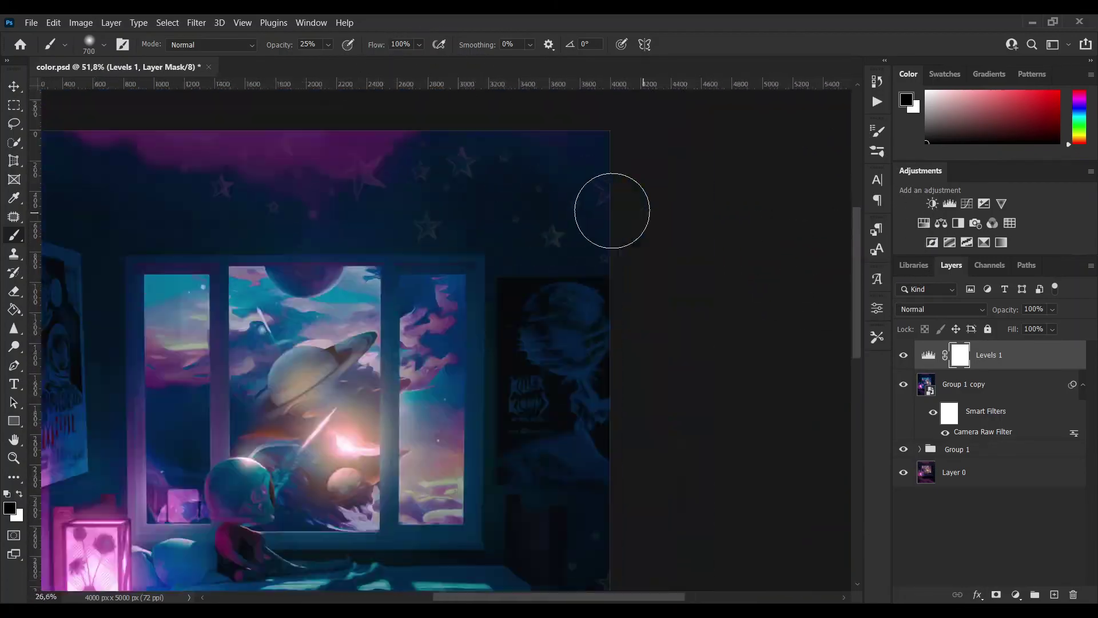
pyautogui.keyDown('alt'); pyautogui.scroll(3, 549, 297); pyautogui.keyUp('alt')
pyautogui.keyDown('alt'); pyautogui.scroll(2, 549, 296); pyautogui.keyUp('alt')
pyautogui.keyDown('alt'); pyautogui.scroll(-5, 549, 297); pyautogui.keyUp('alt')
pyautogui.keyDown('alt'); pyautogui.scroll(3, 694, 181); pyautogui.keyUp('alt')
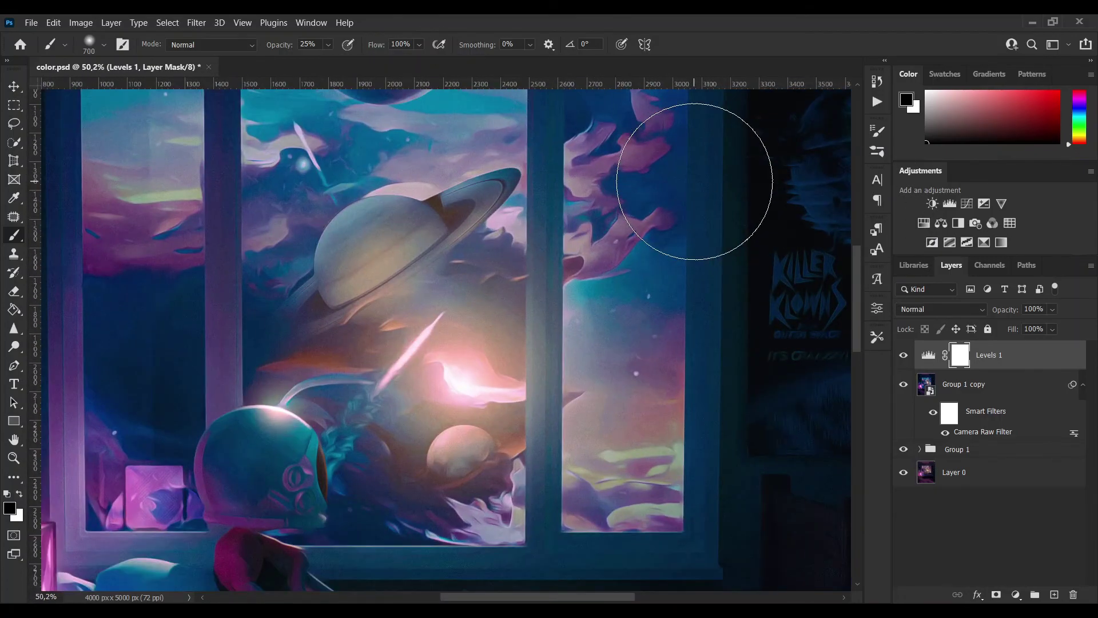